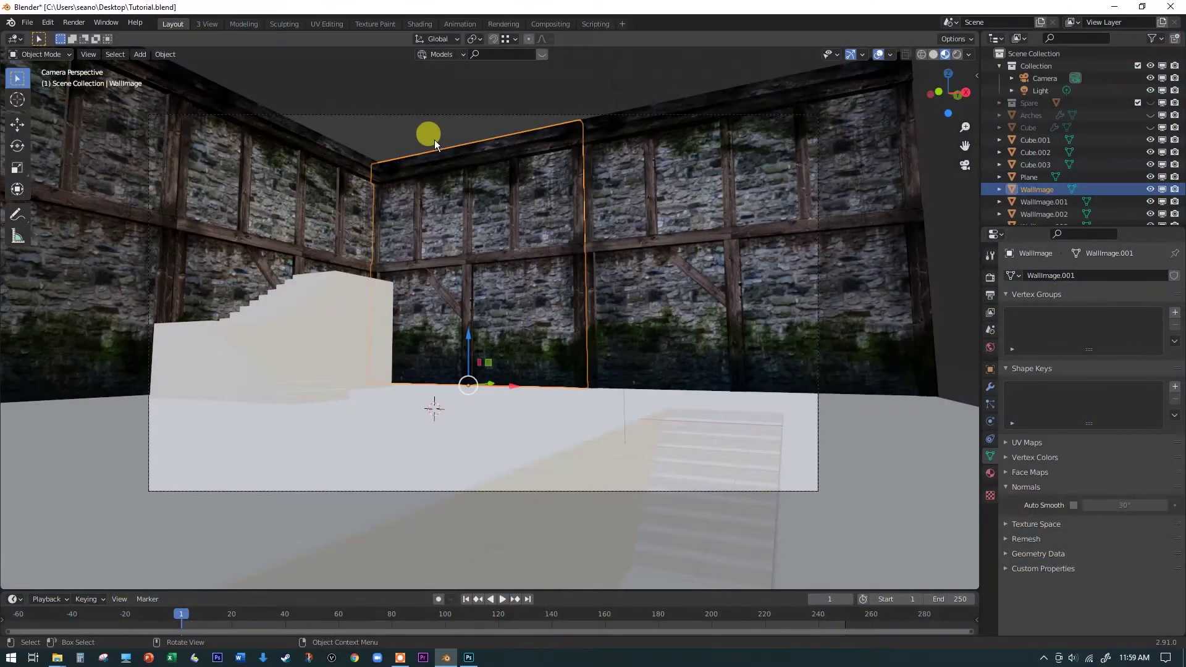
Orbit out over the walled room and select the lower flight of stairs, Cube.003.
left_click(431, 135)
left_click(446, 210)
middle_click_drag(588, 330, 657, 392)
scroll(657, 390, "up", 5)
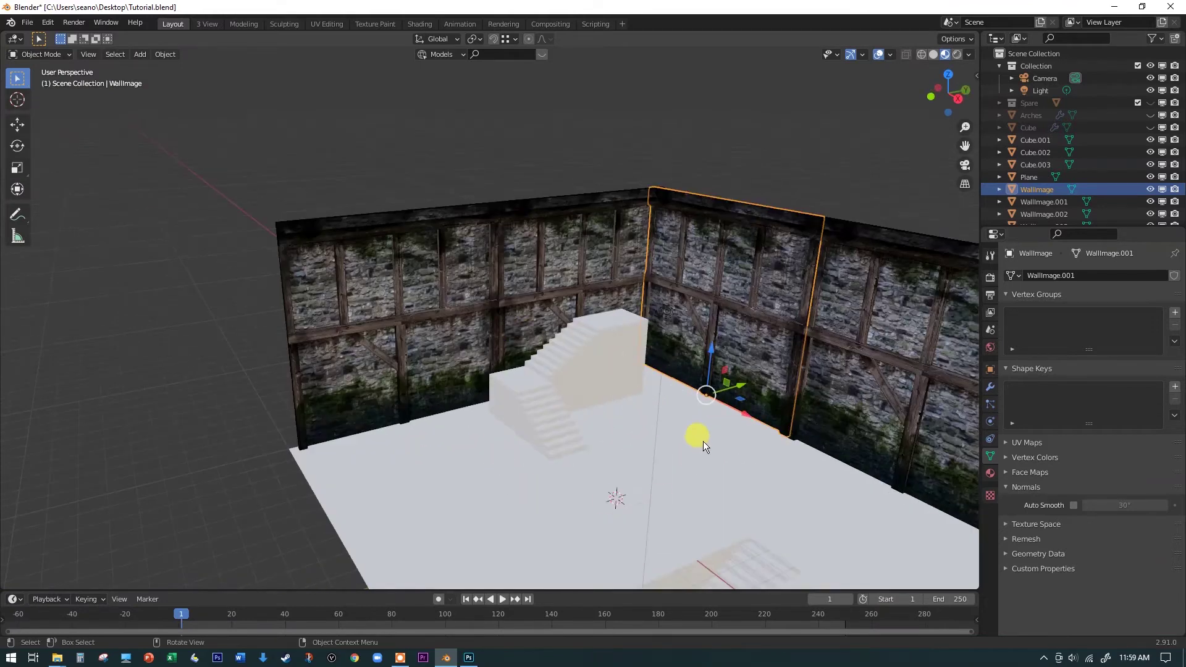
left_click(549, 418)
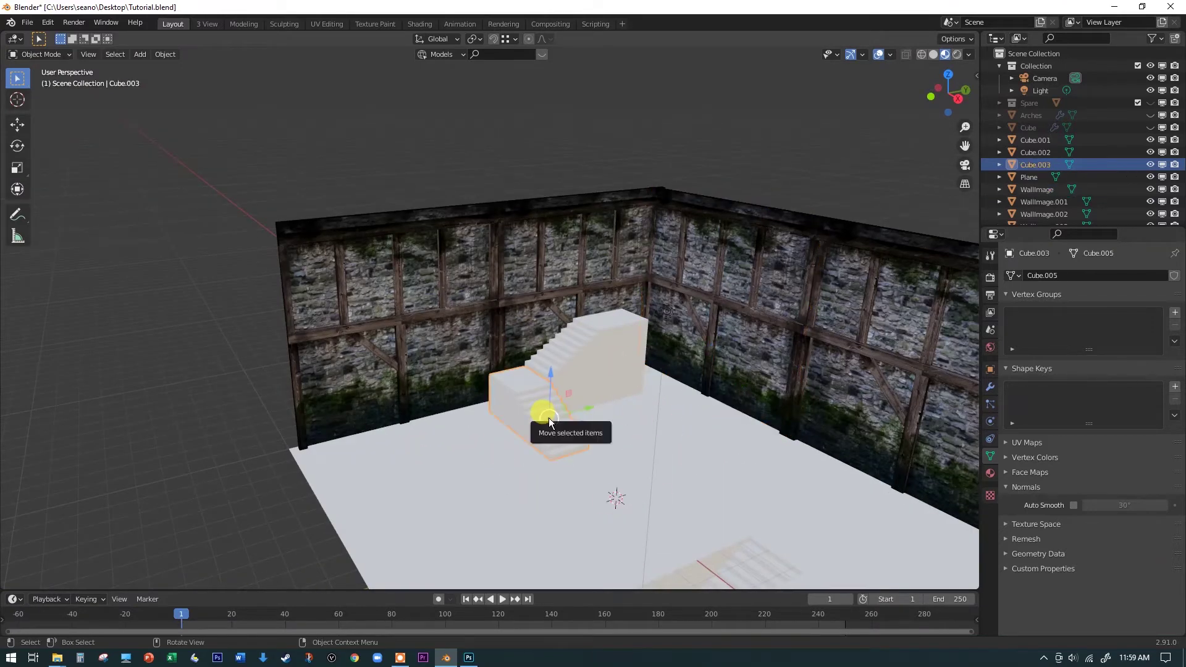
scroll(589, 411, "up", 3)
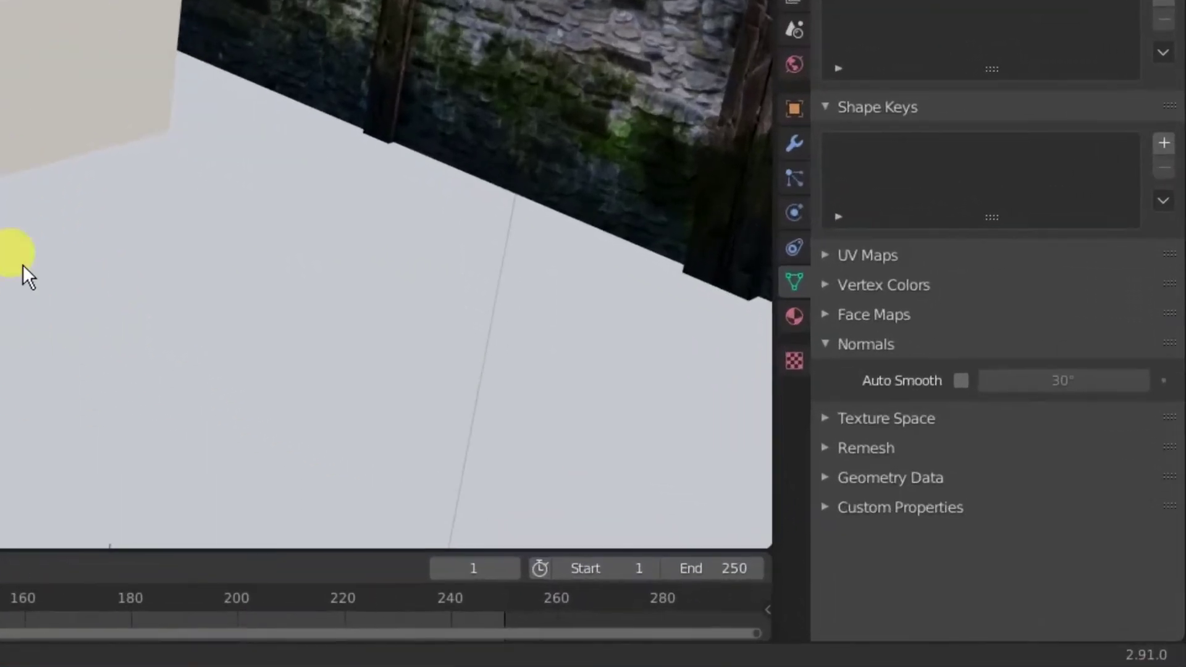
Show Cube.003's empty material settings and keep Material Preview shading in the viewport.
left_click(800, 322)
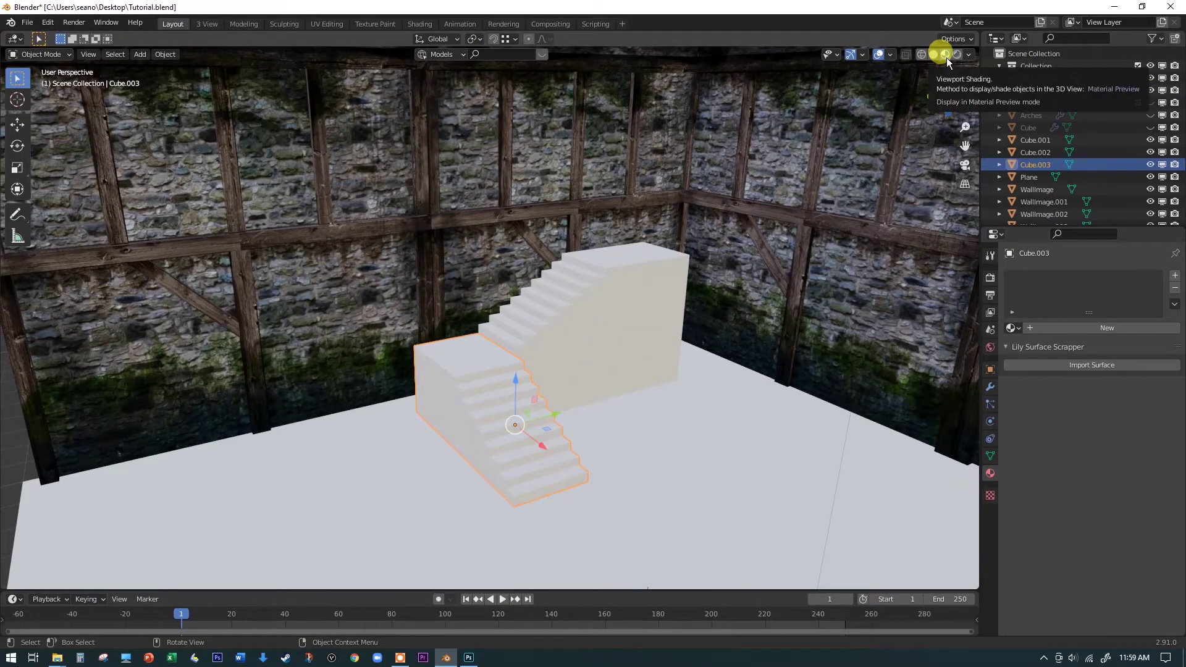
left_click(957, 54)
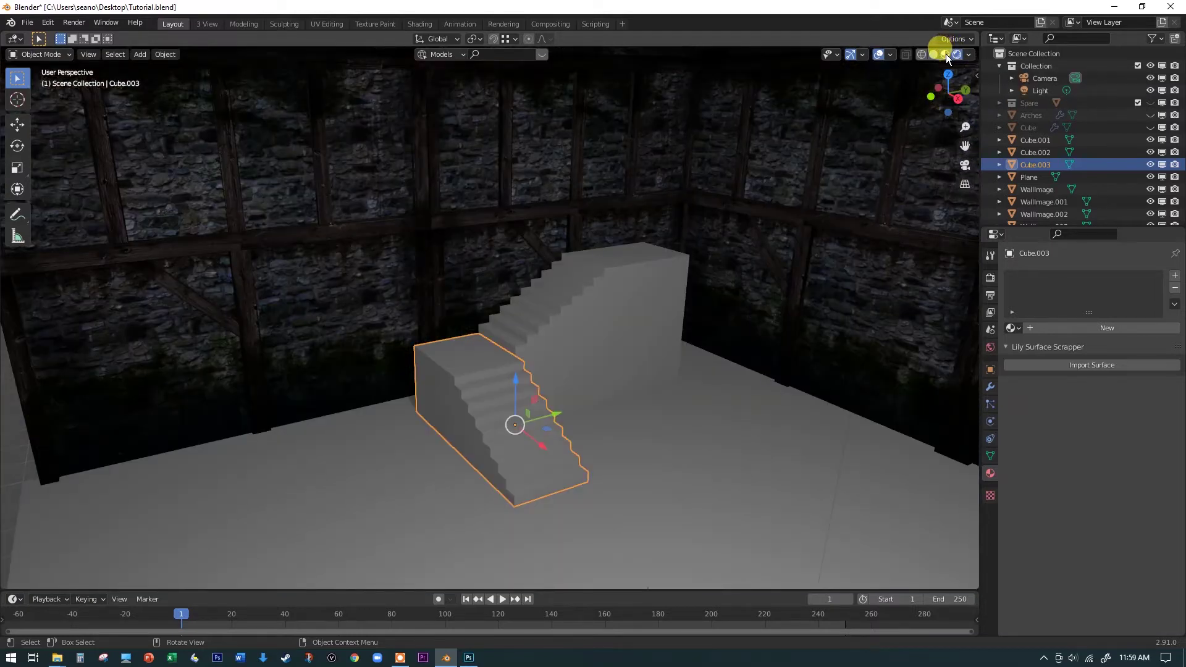
left_click(946, 54)
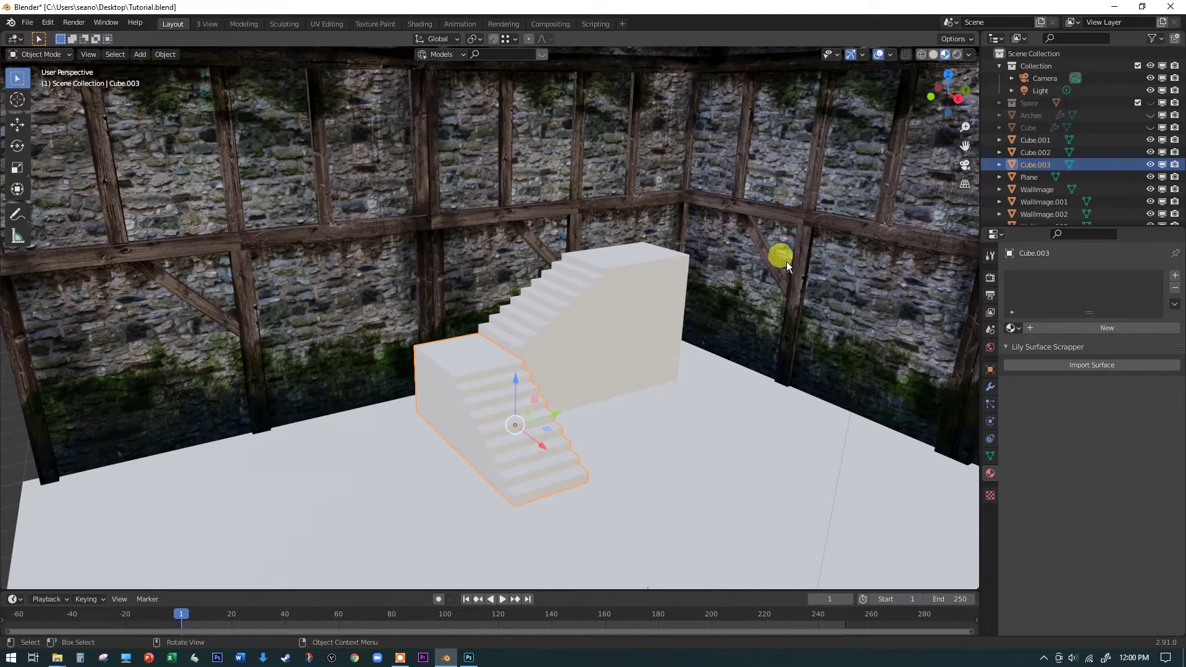
key("z")
left_click(792, 332)
Create a new Principled BSDF material on Cube.003 and name it 'Stairs'.
left_click(990, 473)
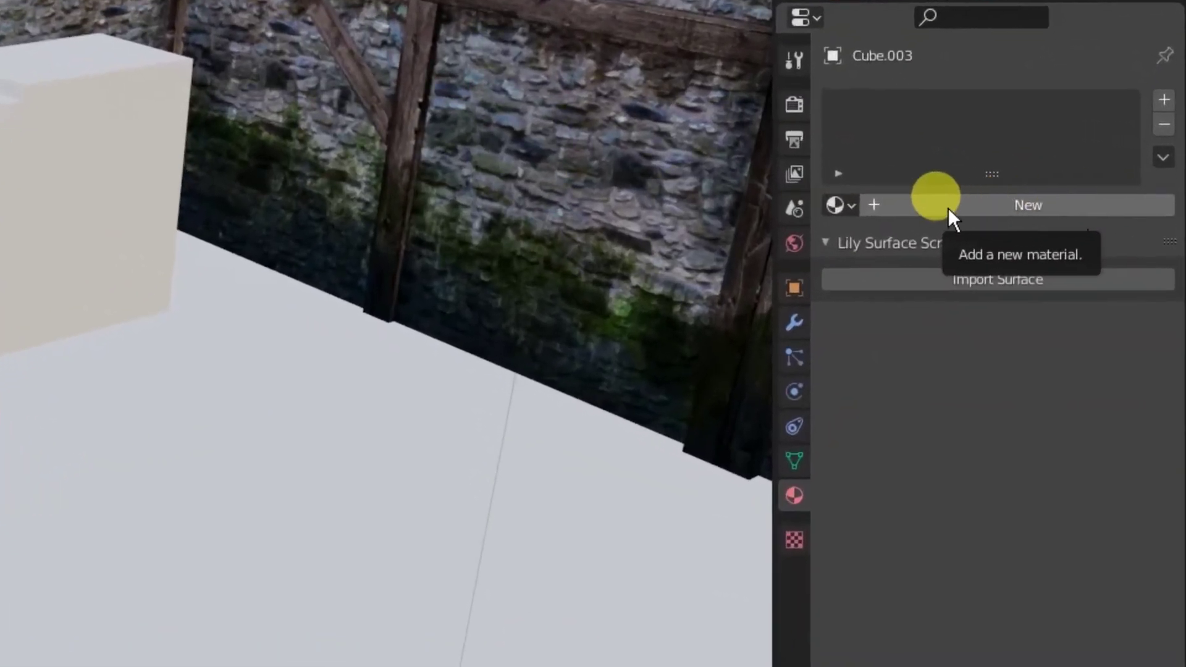
left_click(1075, 209)
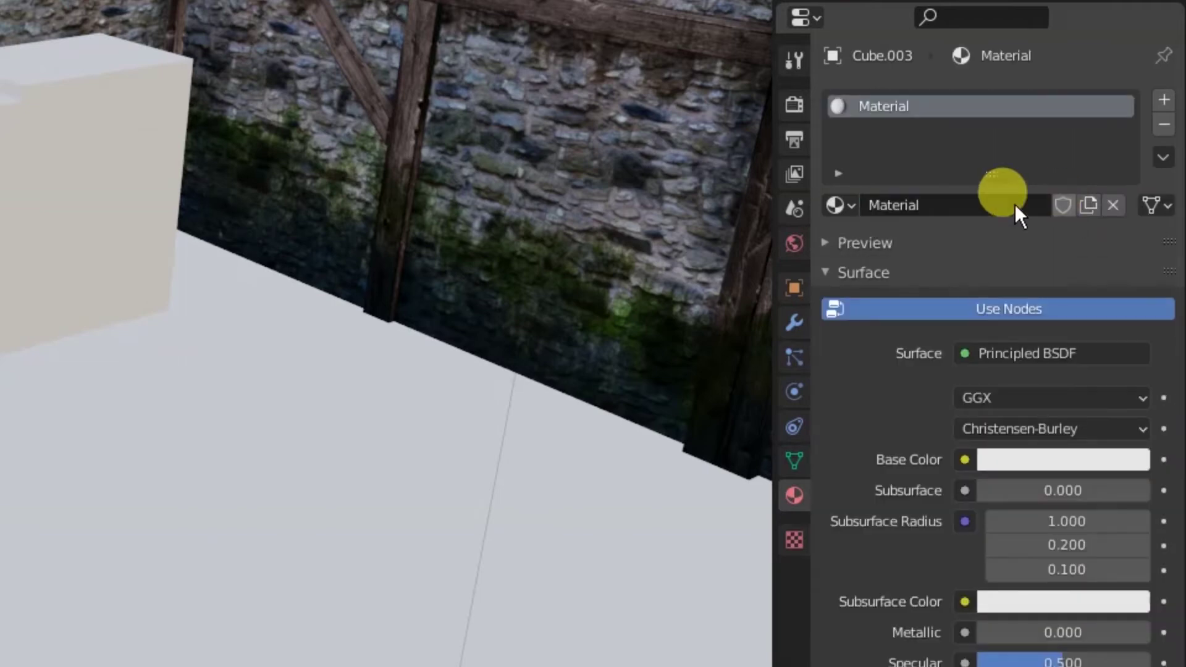
double_click(967, 205)
type("Stairs")
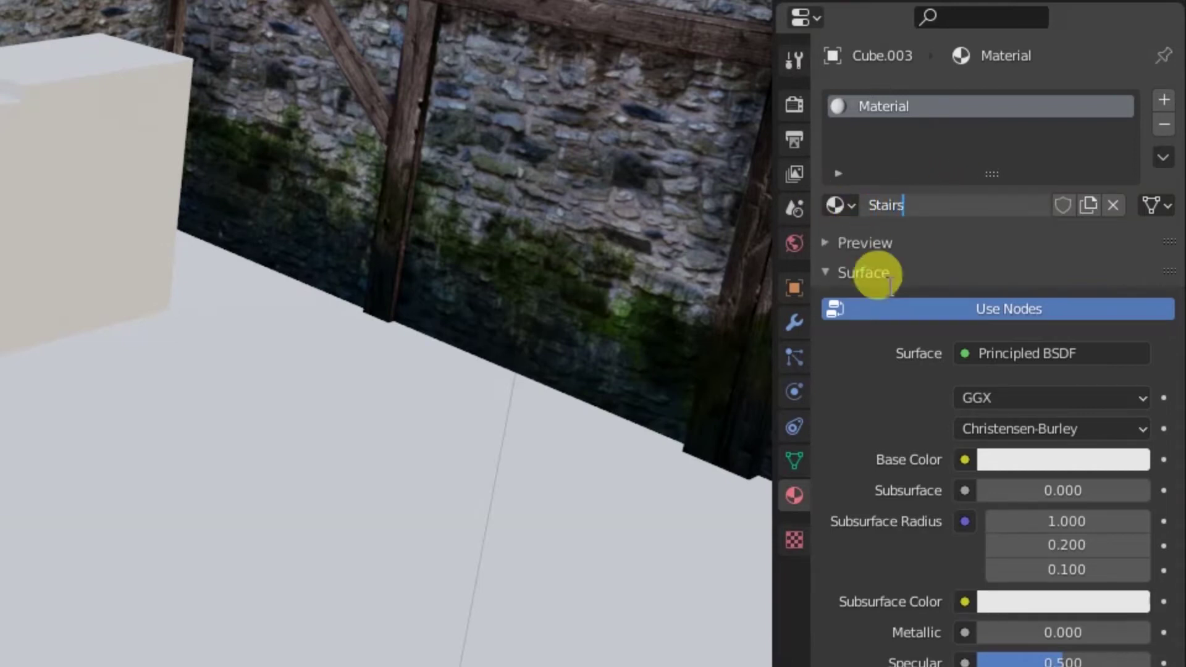
key("Return")
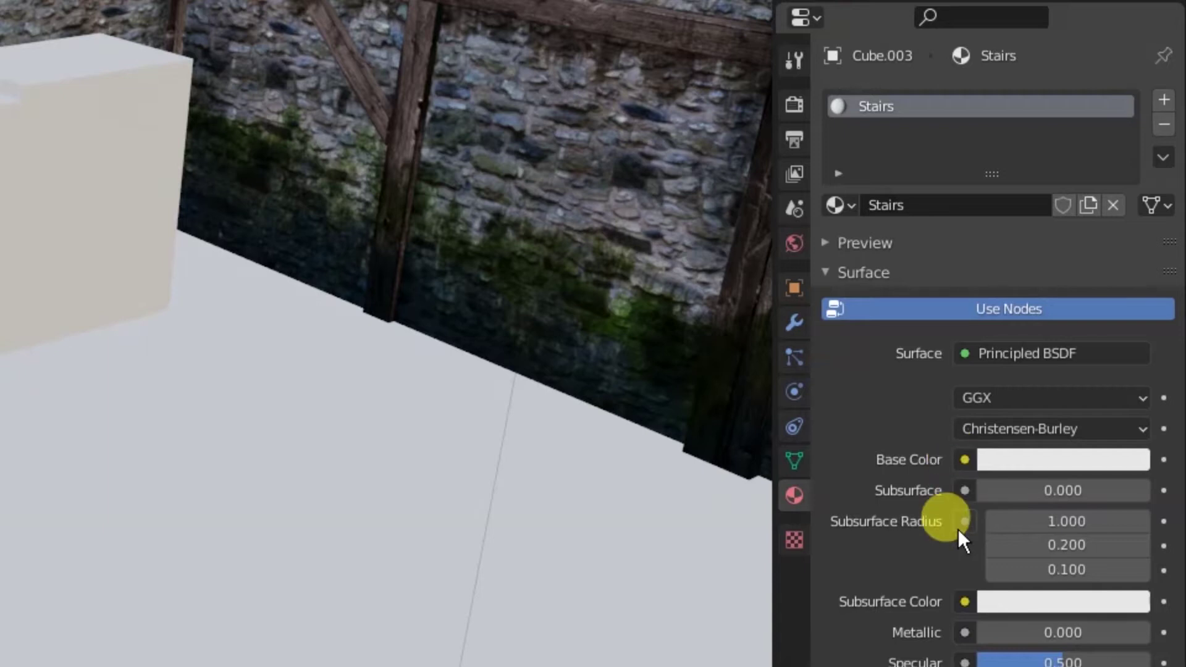
left_click(973, 464)
left_click(877, 458)
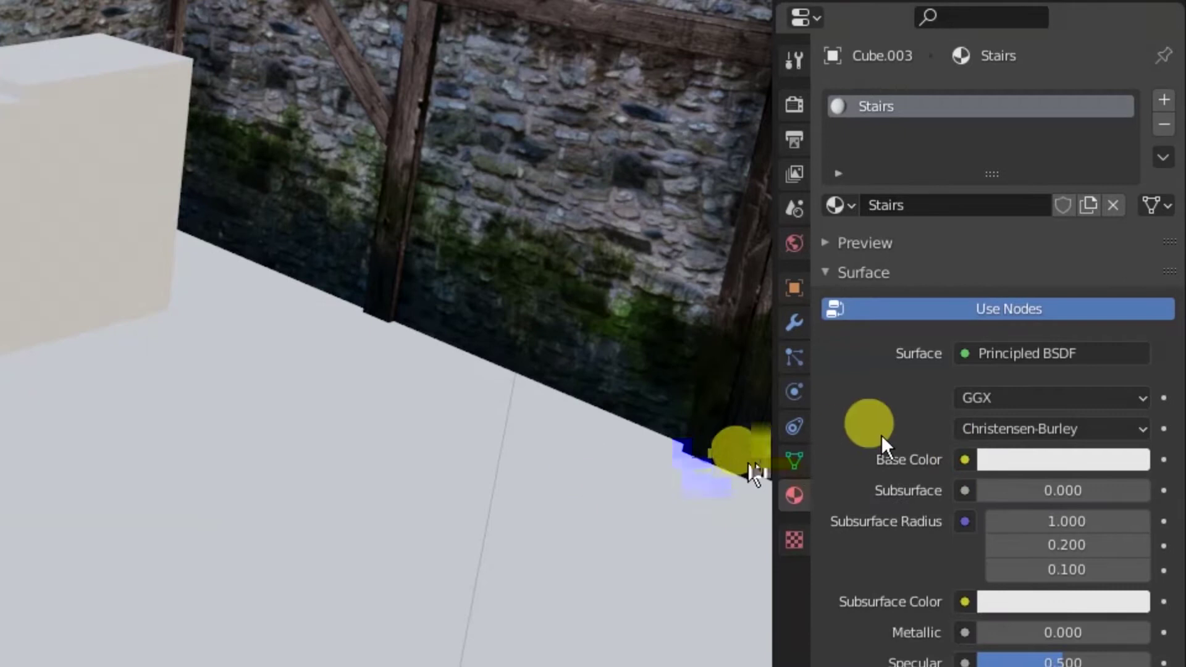
Drive the Stairs material's Base Color with an Image Texture loading sand_grey.jpg.
left_click(967, 457)
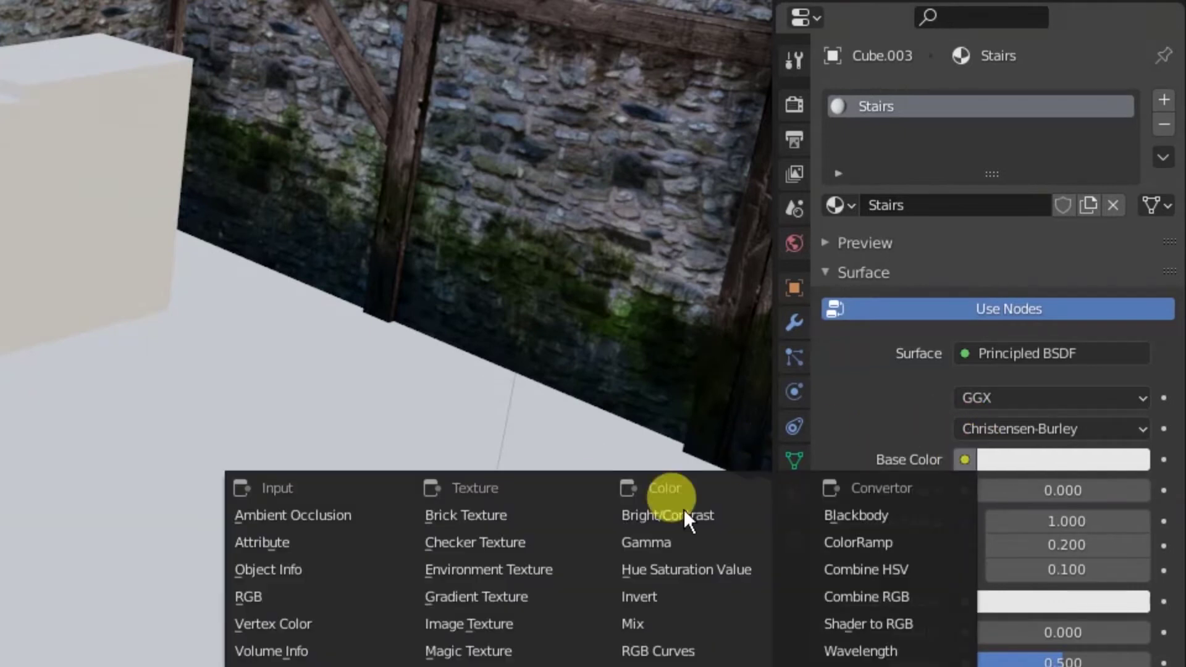
left_click(547, 619)
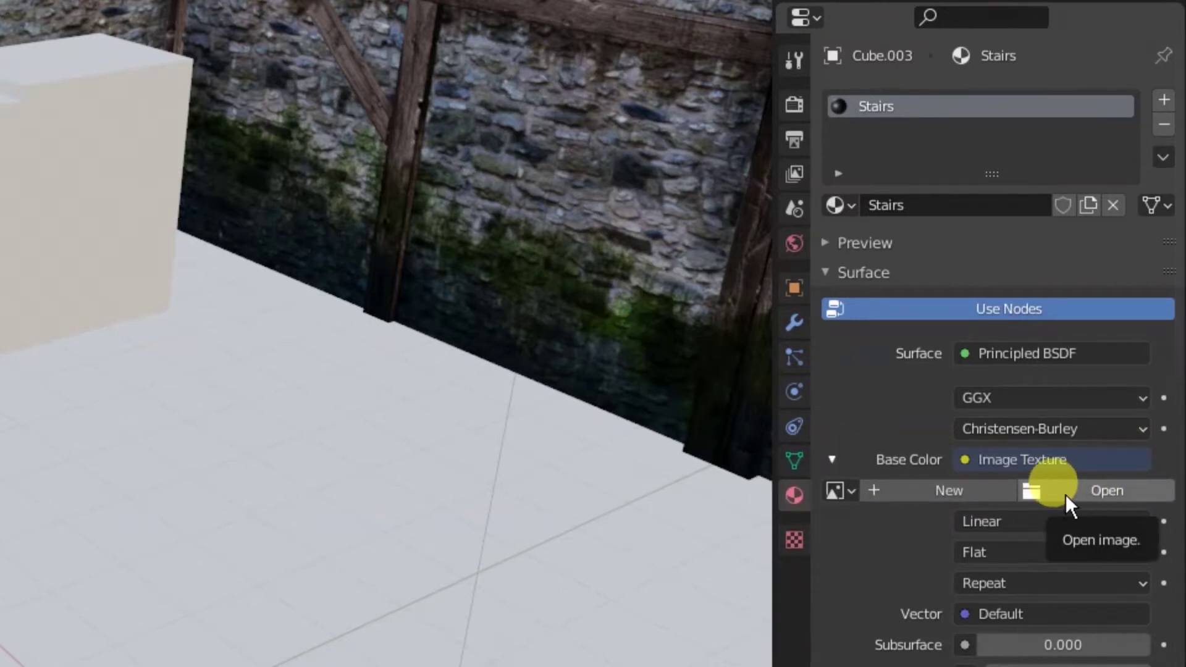
left_click(852, 490)
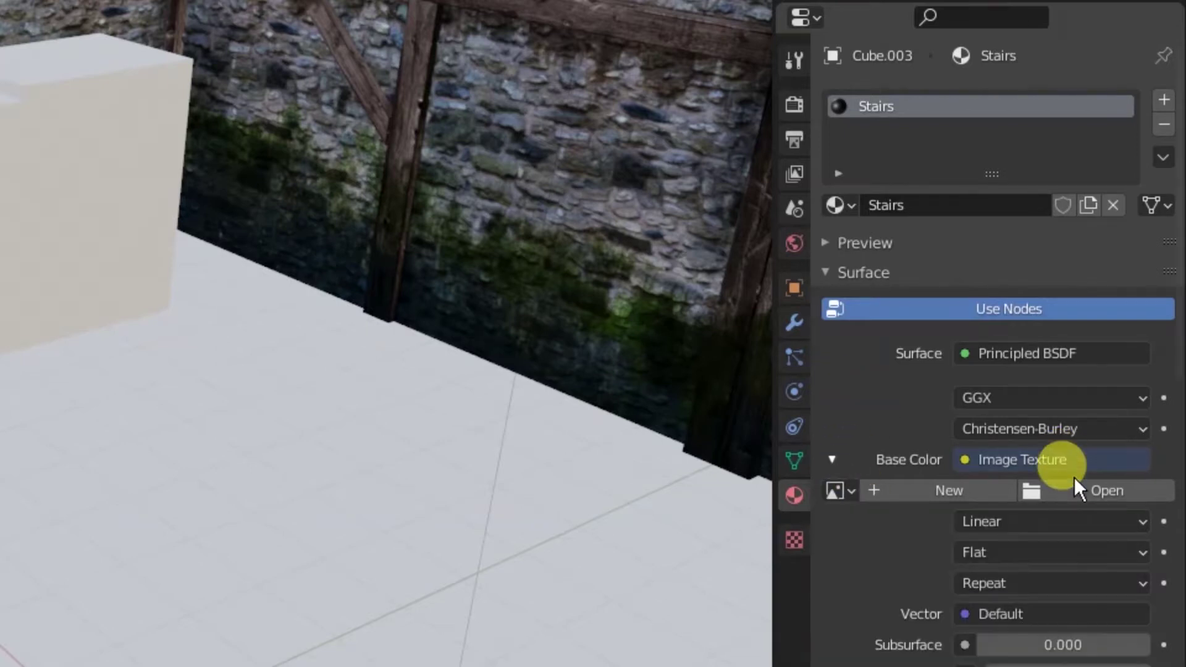
left_click(1080, 492)
left_click(456, 371)
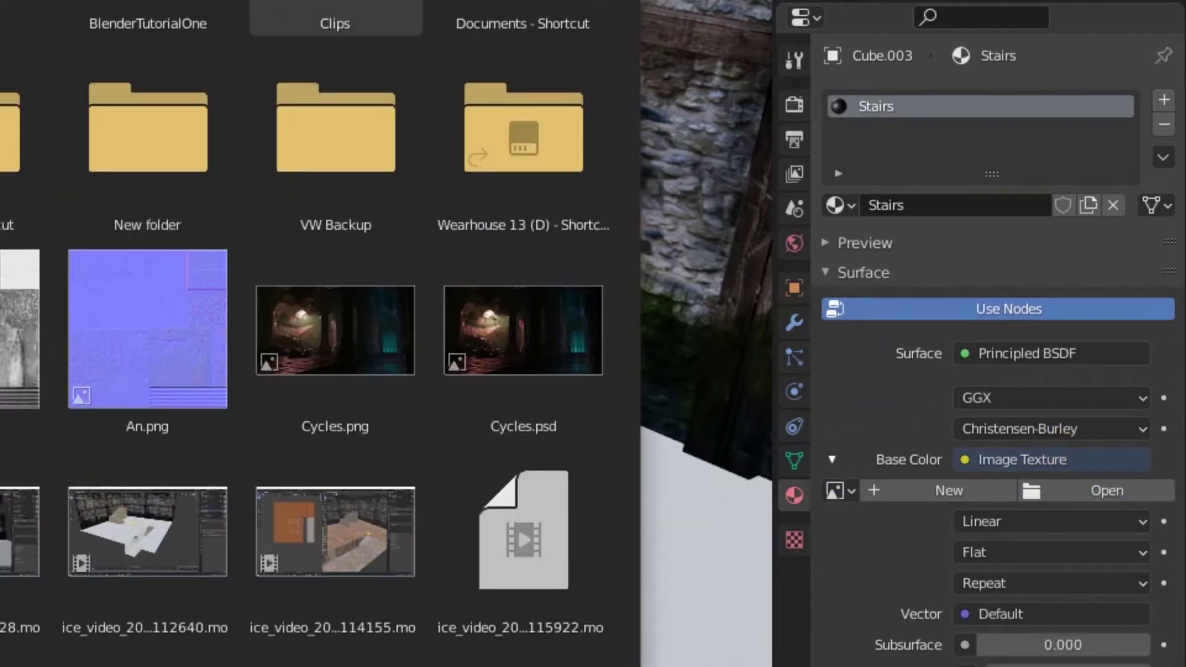
double_click(148, 18)
scroll(258, 435, "down", 3)
left_click(686, 395)
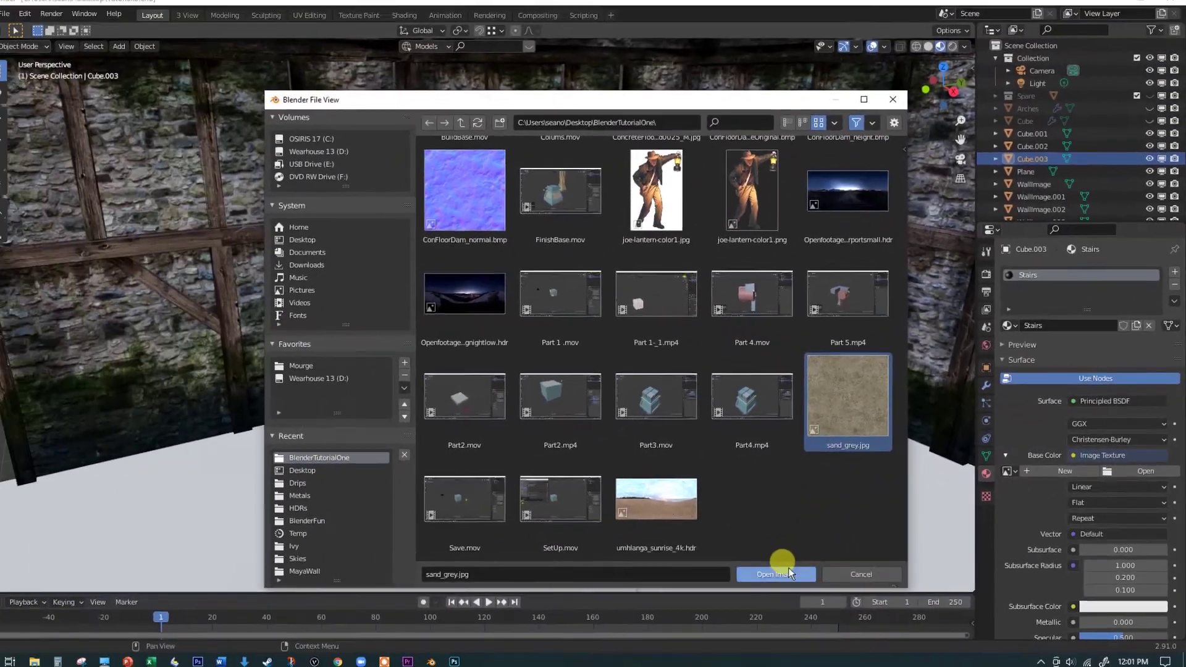
left_click(678, 603)
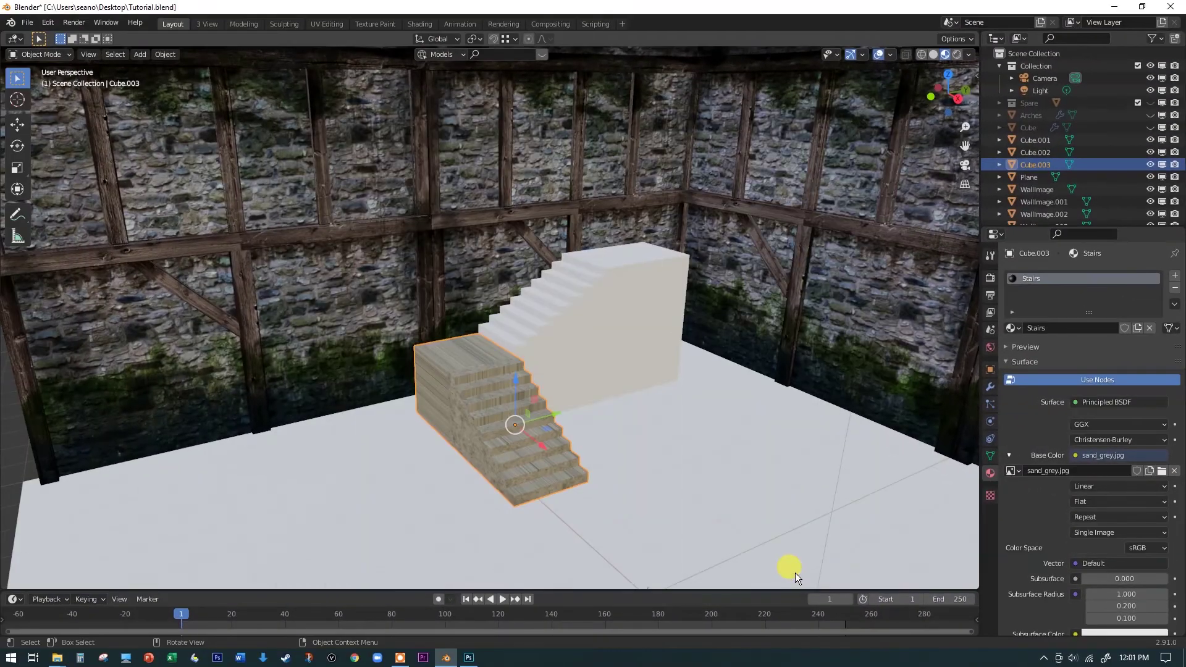
Inspect the sand-textured stairs from the front and above, then enter Edit Mode.
middle_click_drag(467, 385, 466, 440)
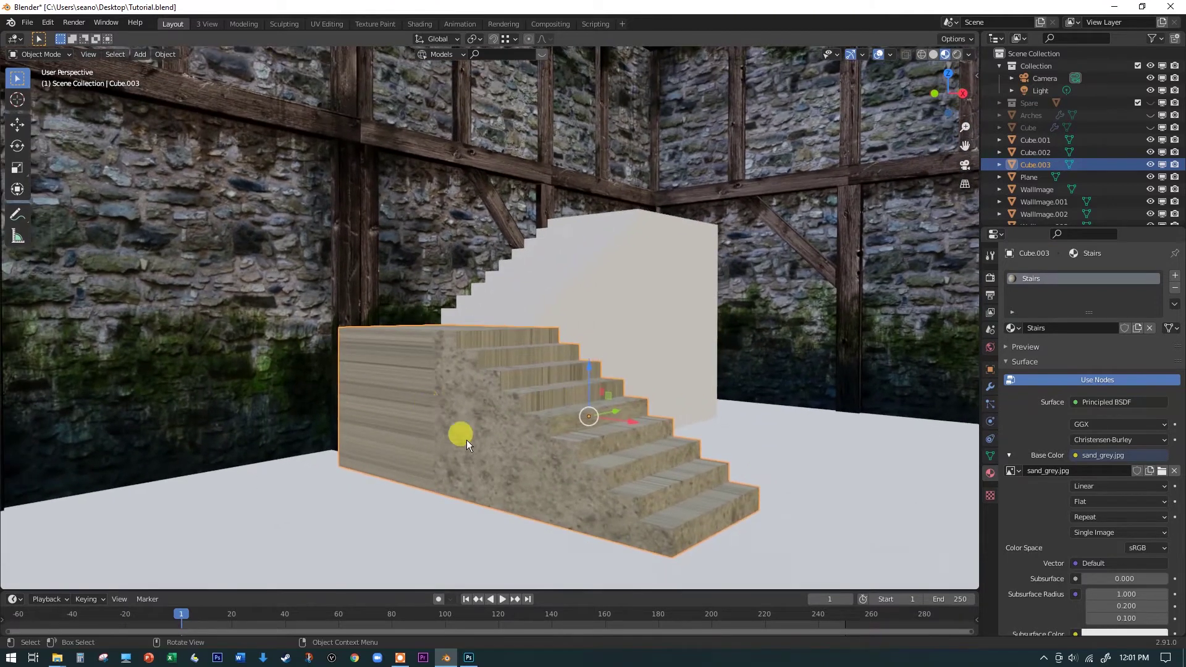
middle_click_drag(367, 376, 368, 402)
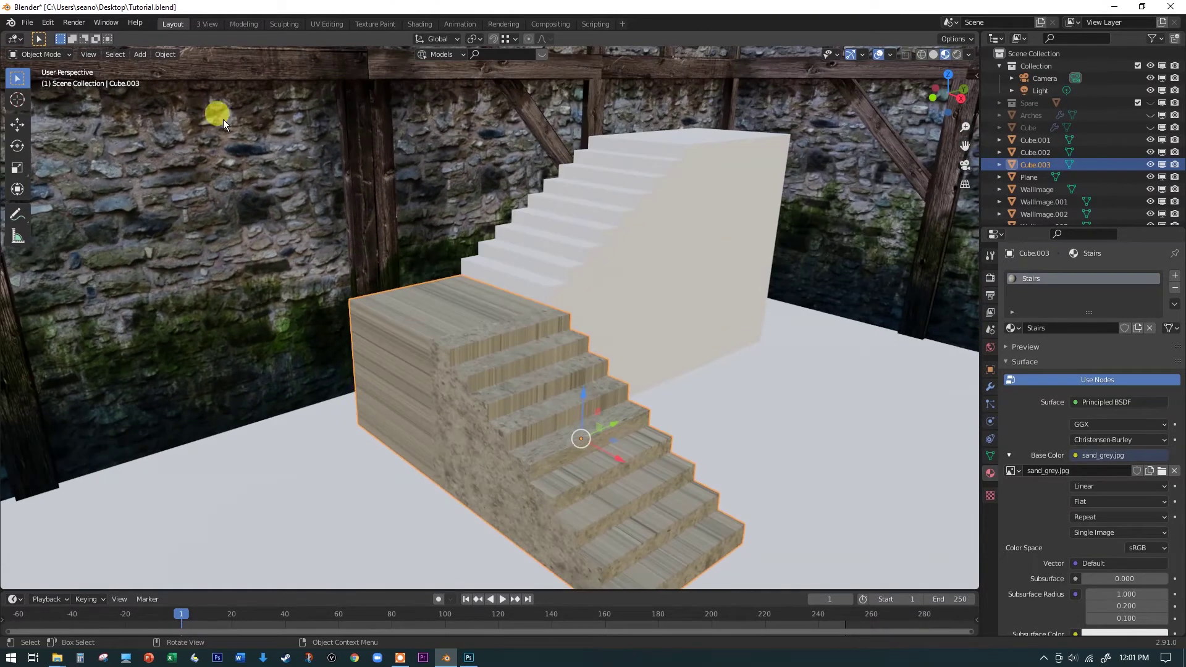
scroll(285, 156, "down", 3)
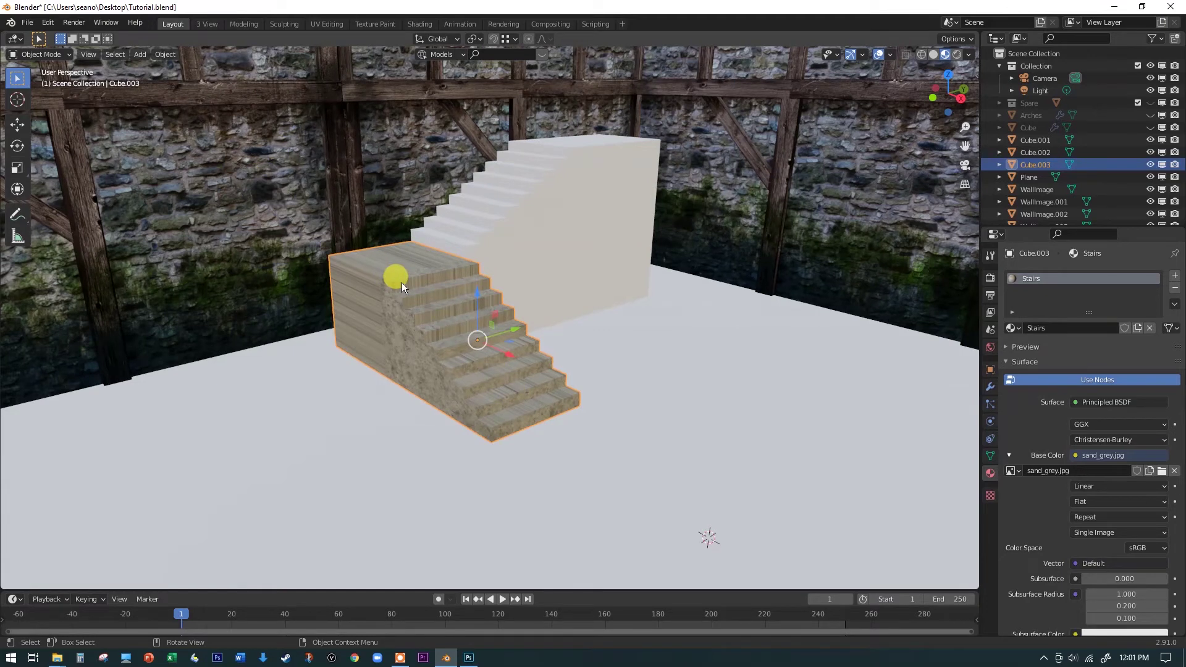
scroll(401, 283, "up", 3)
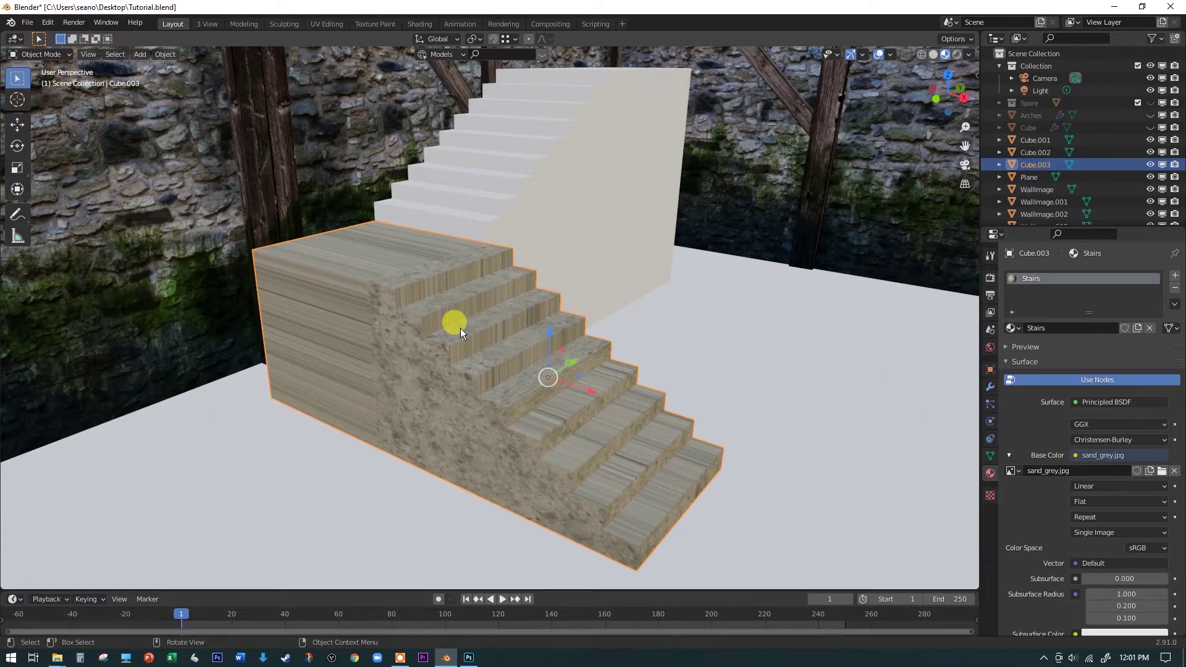
key("Tab")
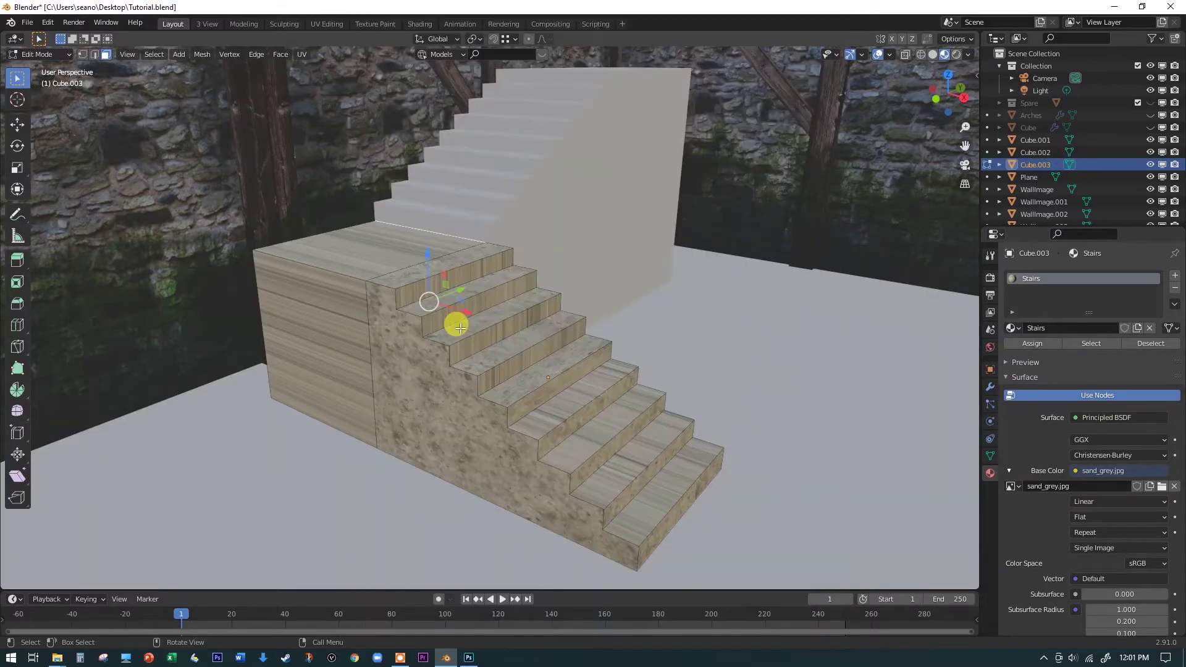
Select the whole stairs mesh and apply Smart UV Project with a 66° angle limit.
key("a")
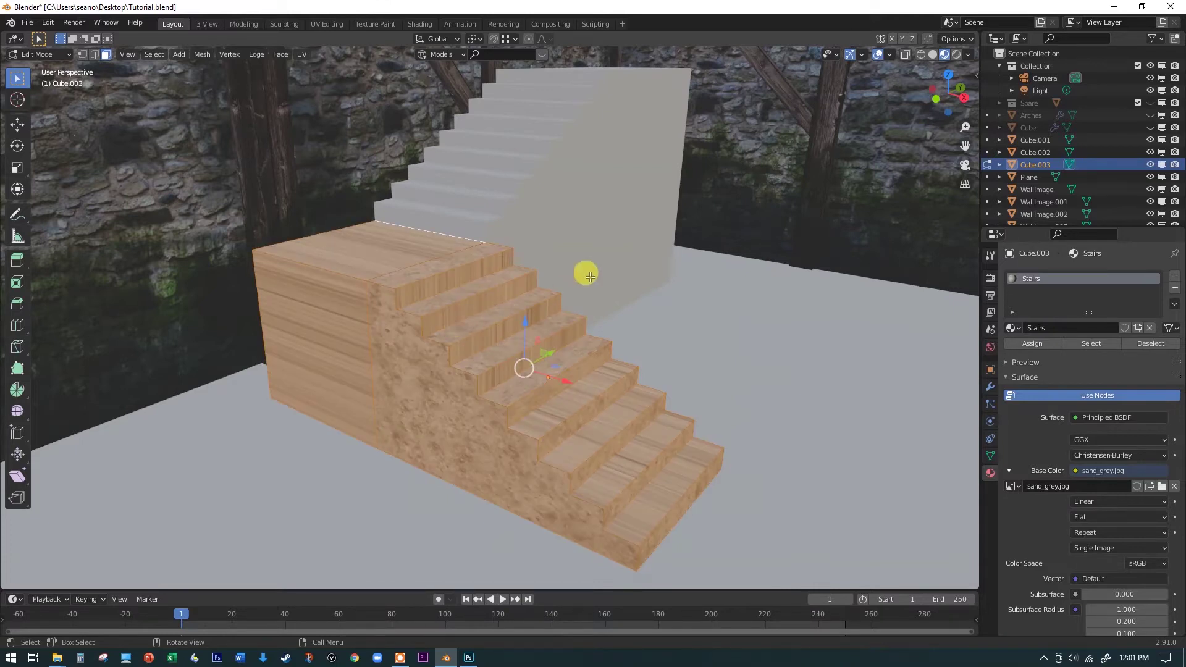
key("u")
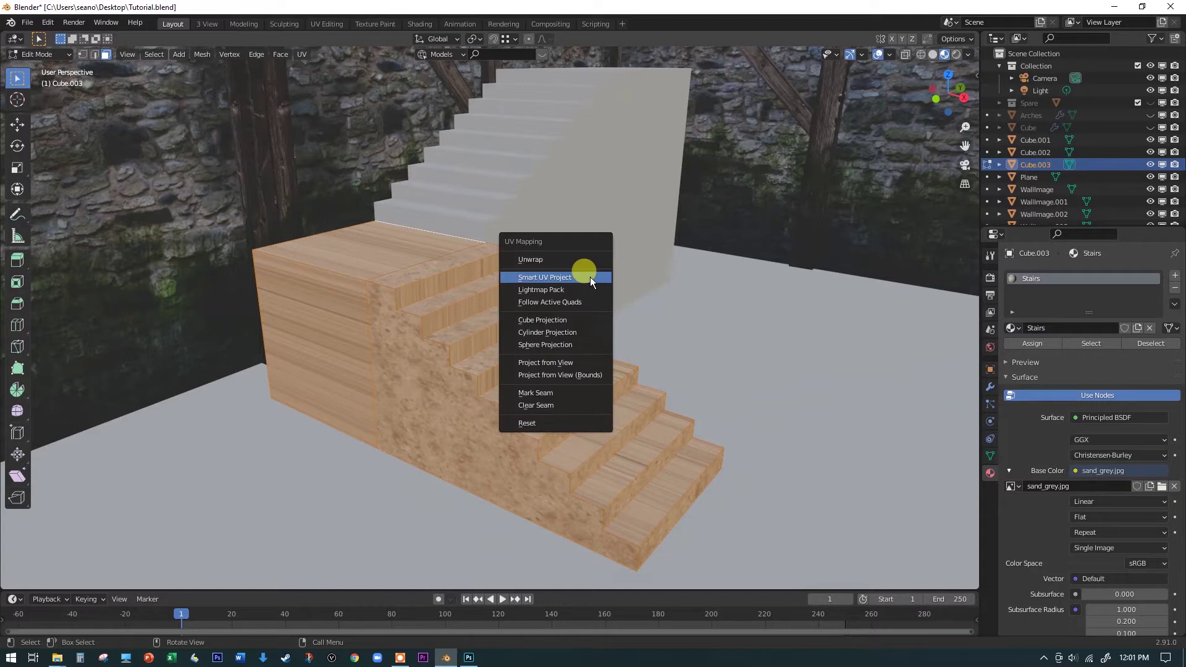
left_click(303, 54)
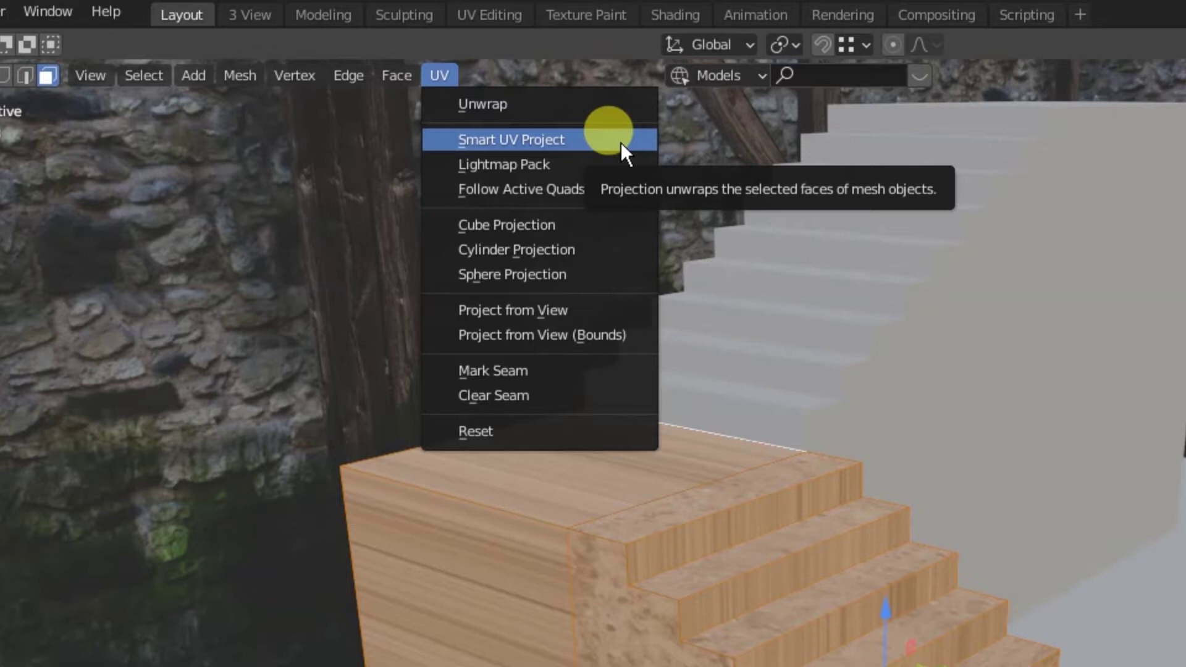
left_click(577, 140)
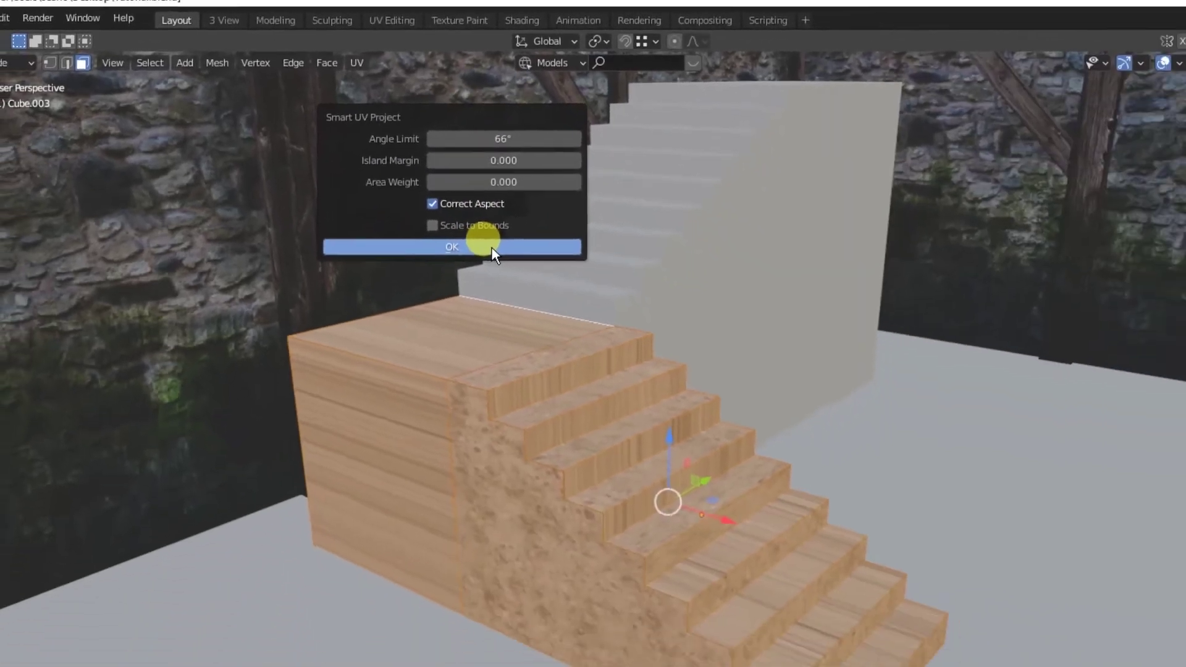
left_click(623, 338)
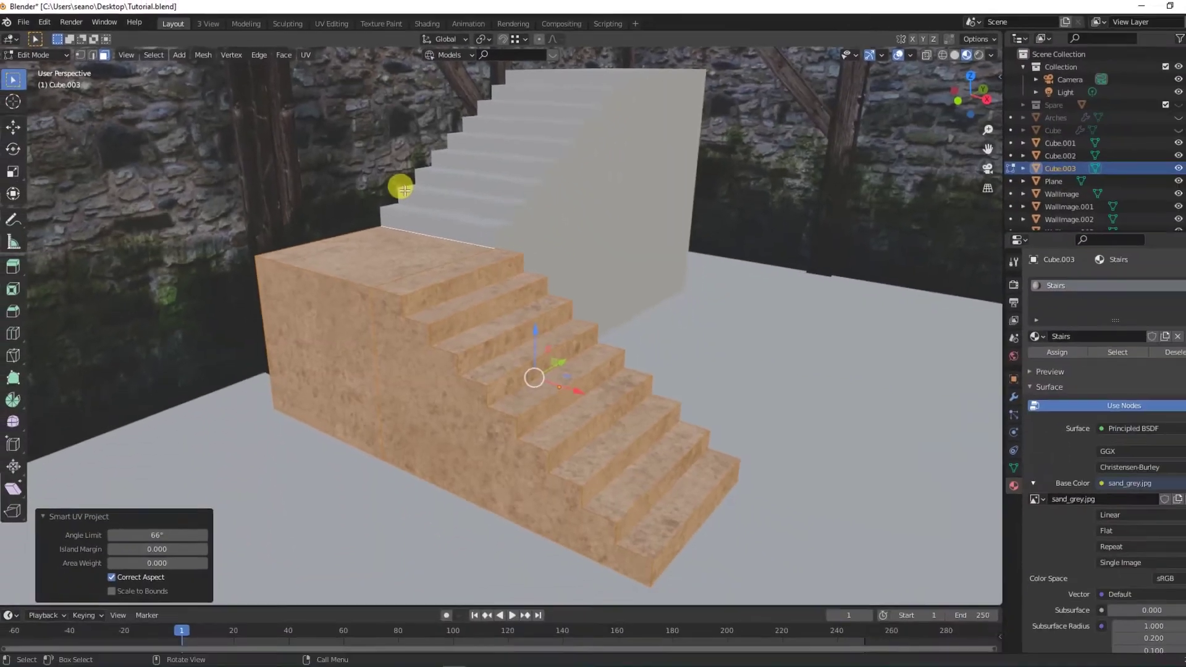
left_click(662, 330)
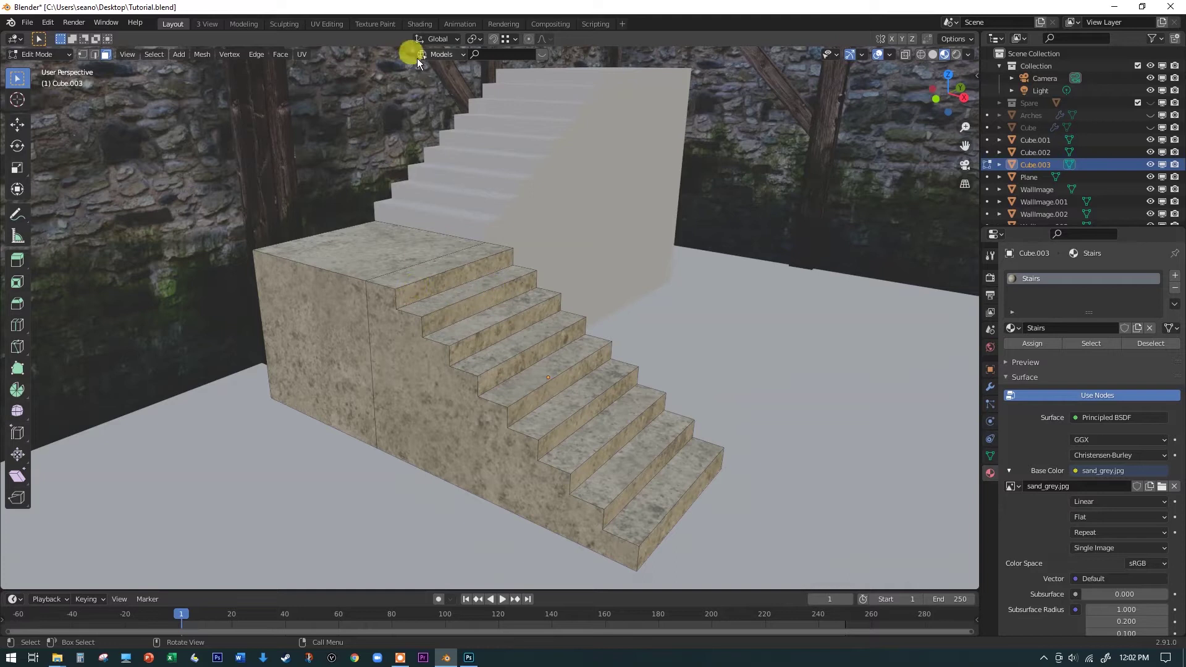
Switch to the UV Editing workspace with sand_grey.jpg behind the UV layout.
left_click(335, 24)
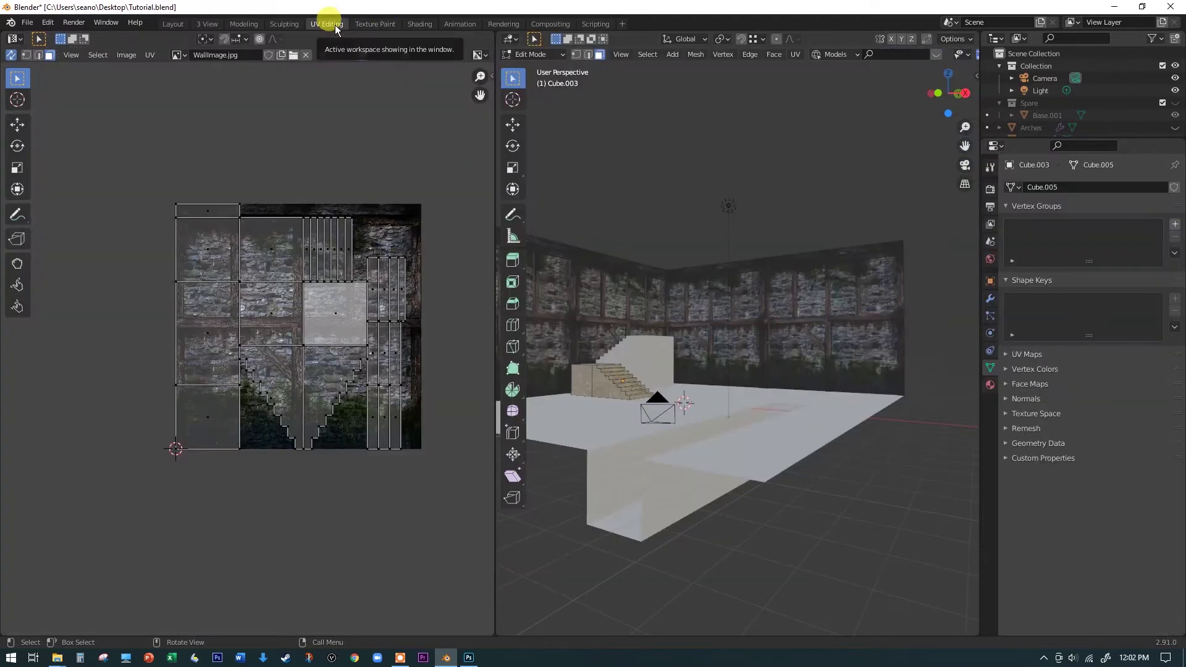
scroll(615, 344, "up", 3)
middle_click_drag(622, 357, 760, 346)
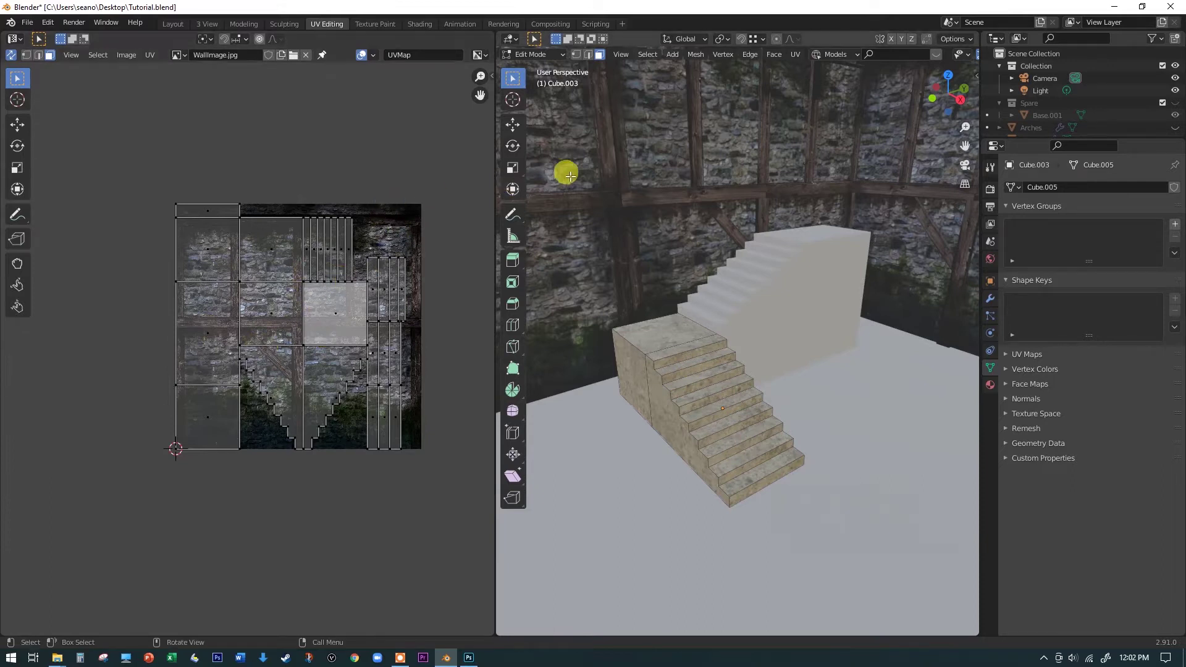
left_click(178, 55)
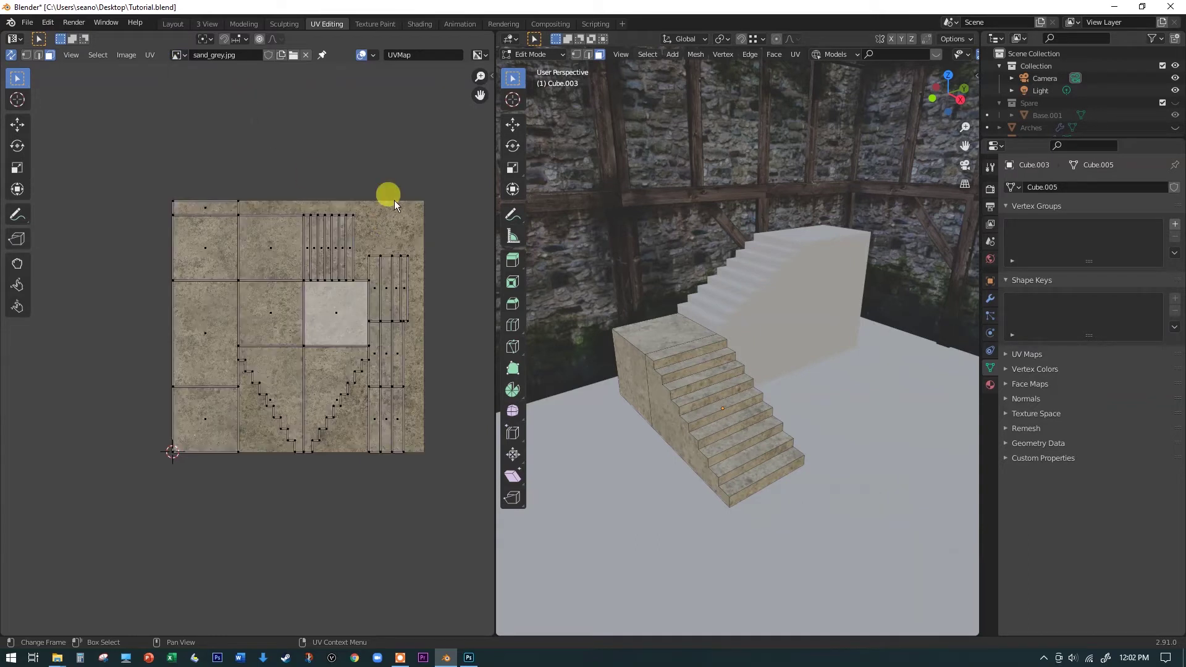
scroll(321, 347, "up", 2)
scroll(303, 339, "down", 1)
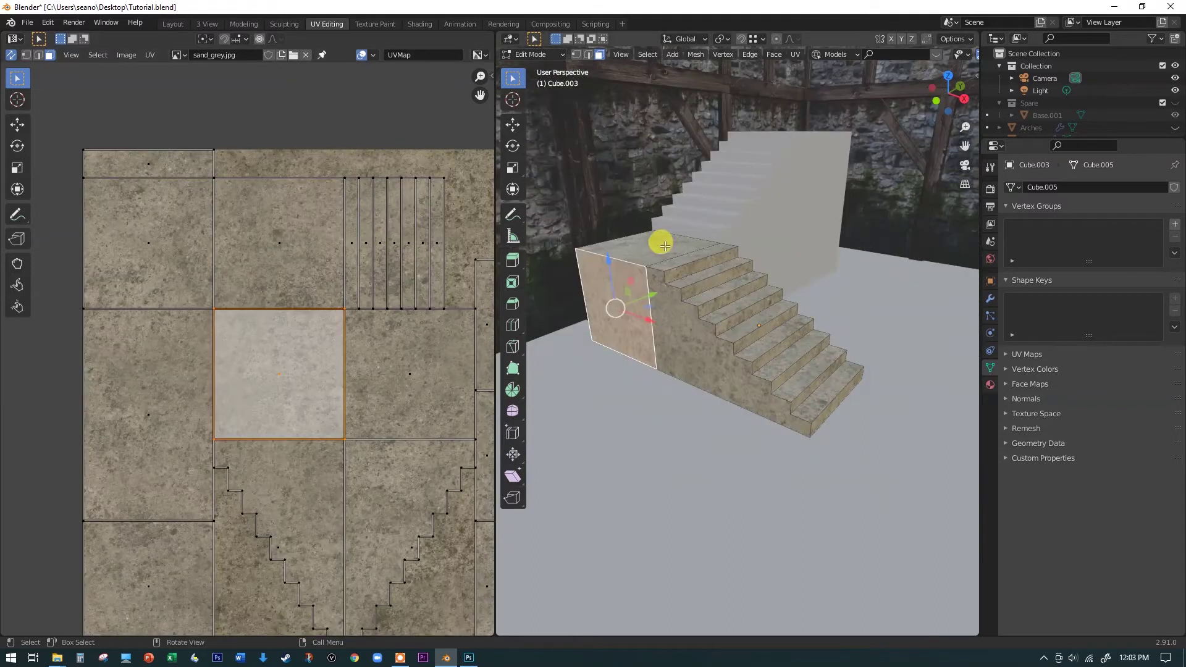
Inspect the UV islands of the block's top face, front side and first step.
left_click(664, 246)
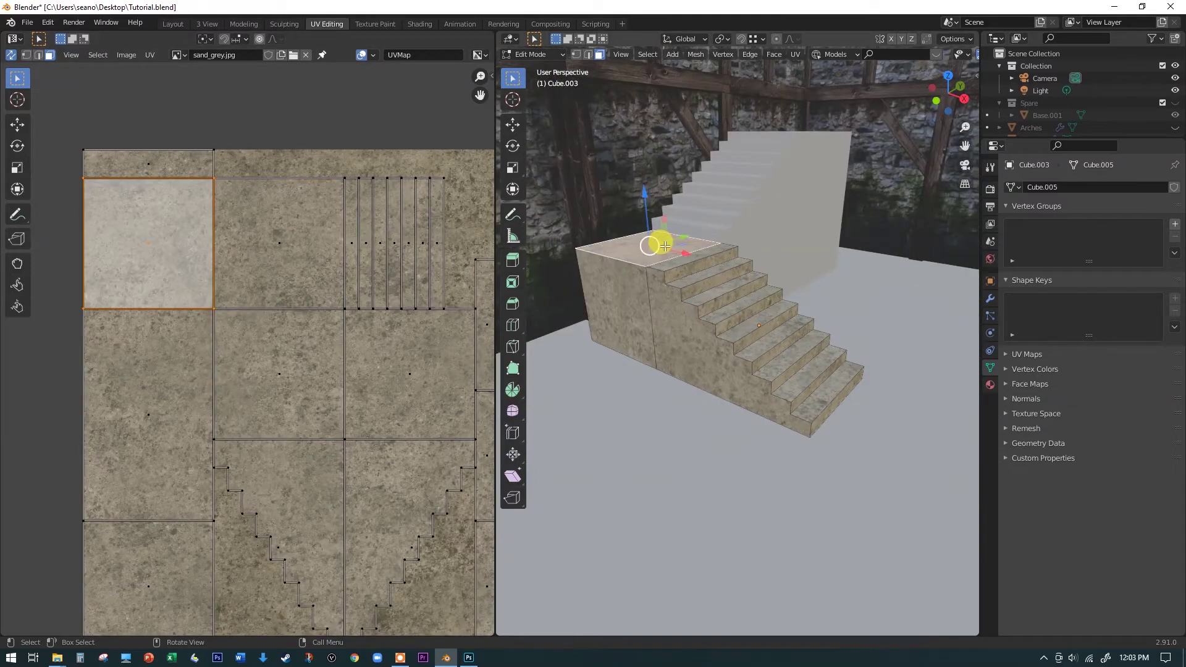
left_click(605, 306)
left_click(635, 253)
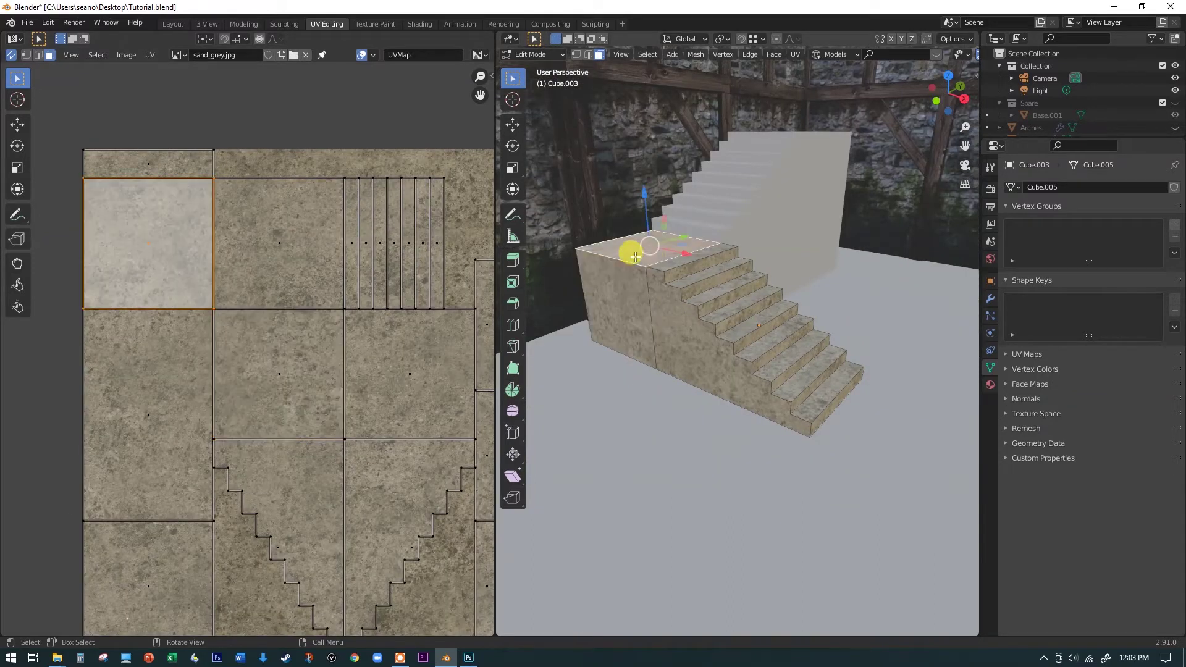
left_click(656, 257)
left_click(663, 261)
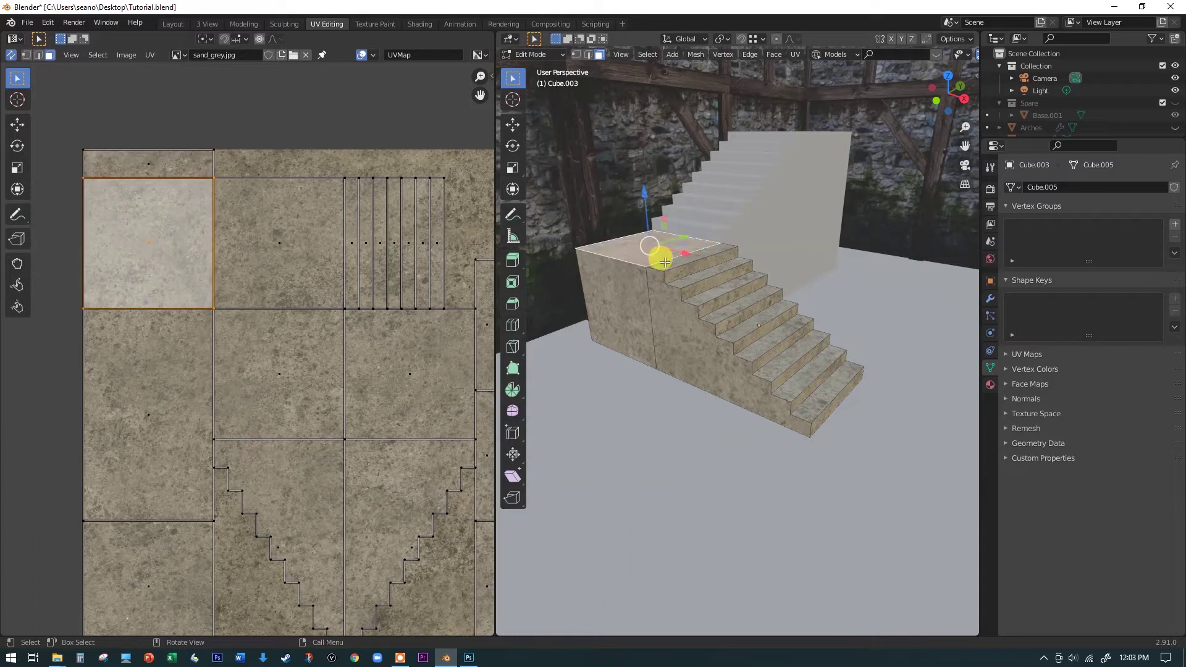
left_click(666, 264)
middle_click_drag(664, 261, 664, 310)
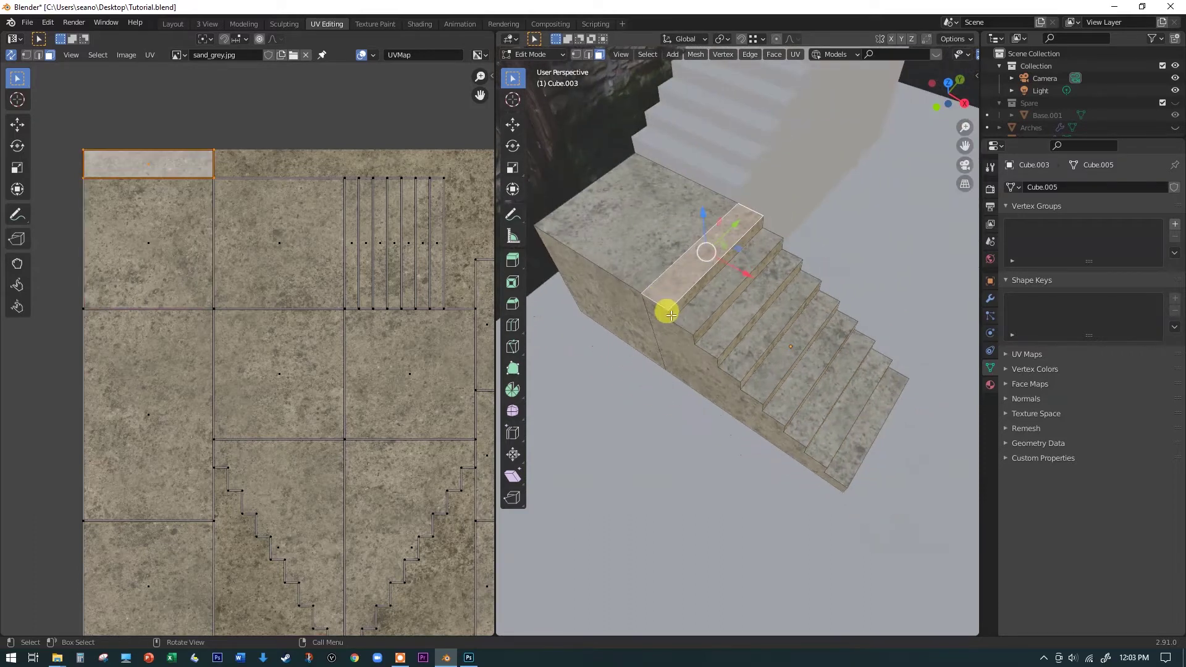
scroll(685, 255, "up", 2)
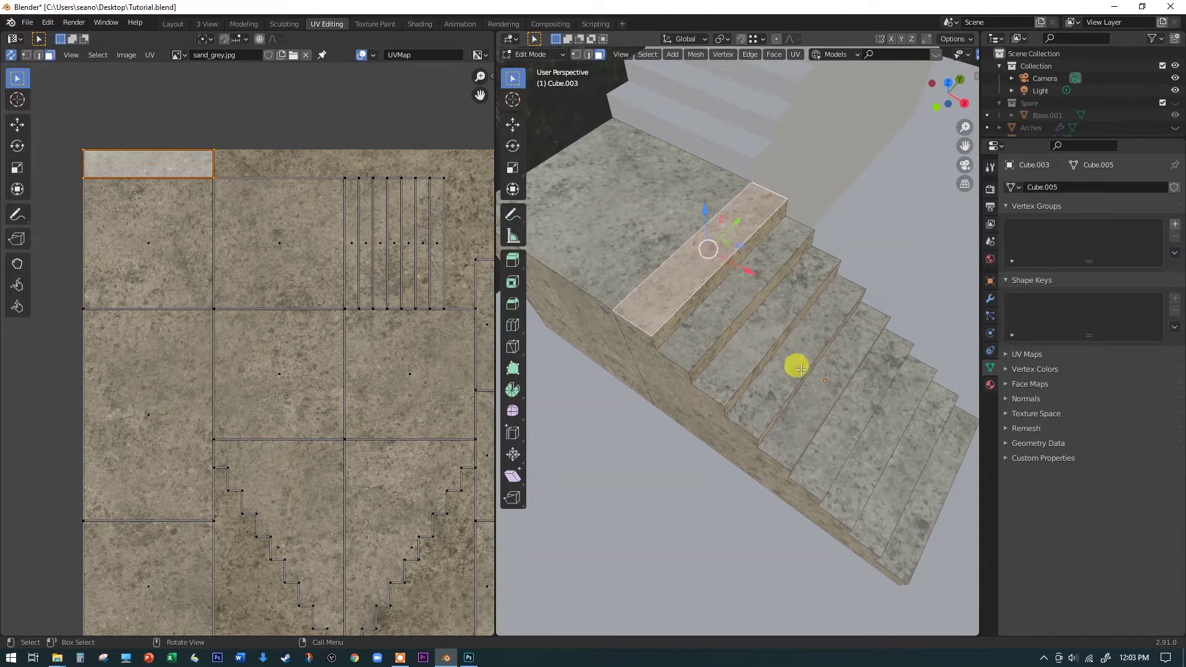
Inspect the UV islands of the top landing and the lower treads and risers.
middle_click_drag(837, 373, 786, 342)
left_click(648, 217)
left_click(683, 249)
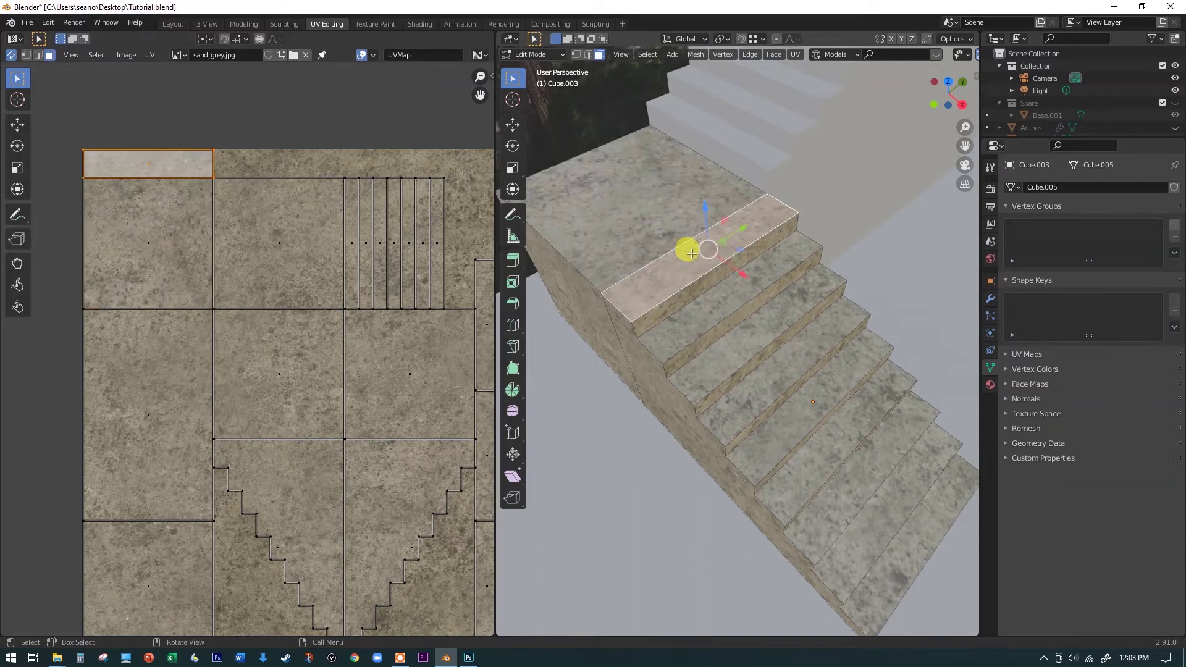
left_click(700, 289)
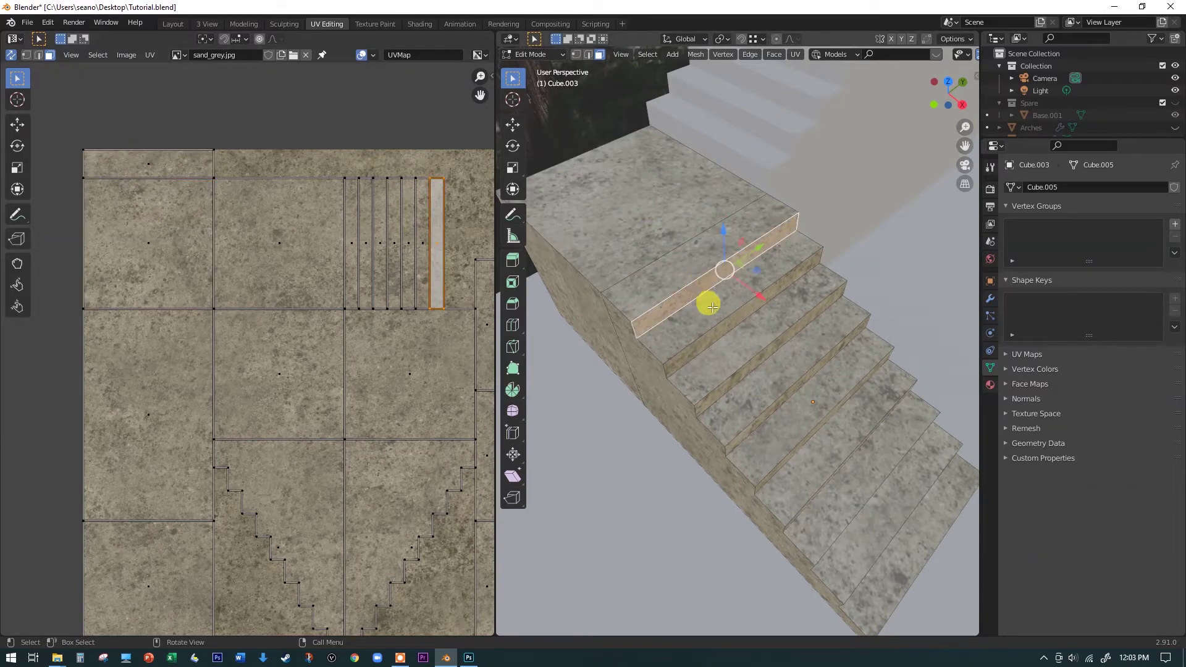
left_click(706, 299)
scroll(403, 340, "down", 1)
scroll(402, 340, "down", 4)
scroll(444, 333, "up", 4)
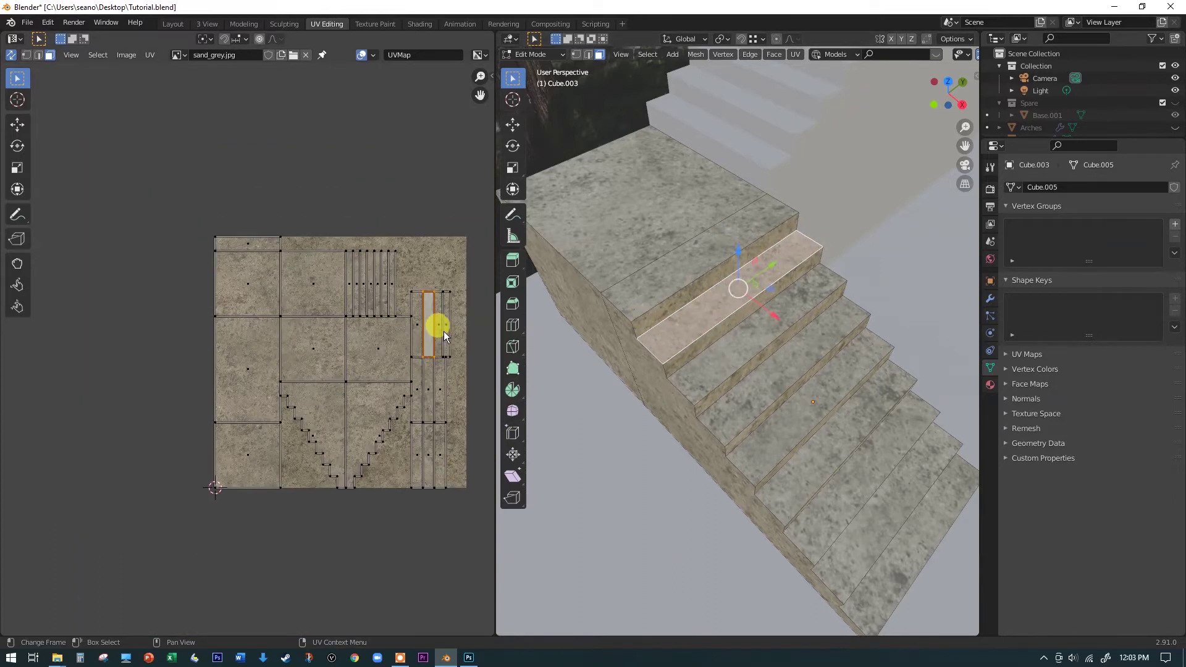
left_click(709, 339)
left_click(738, 365)
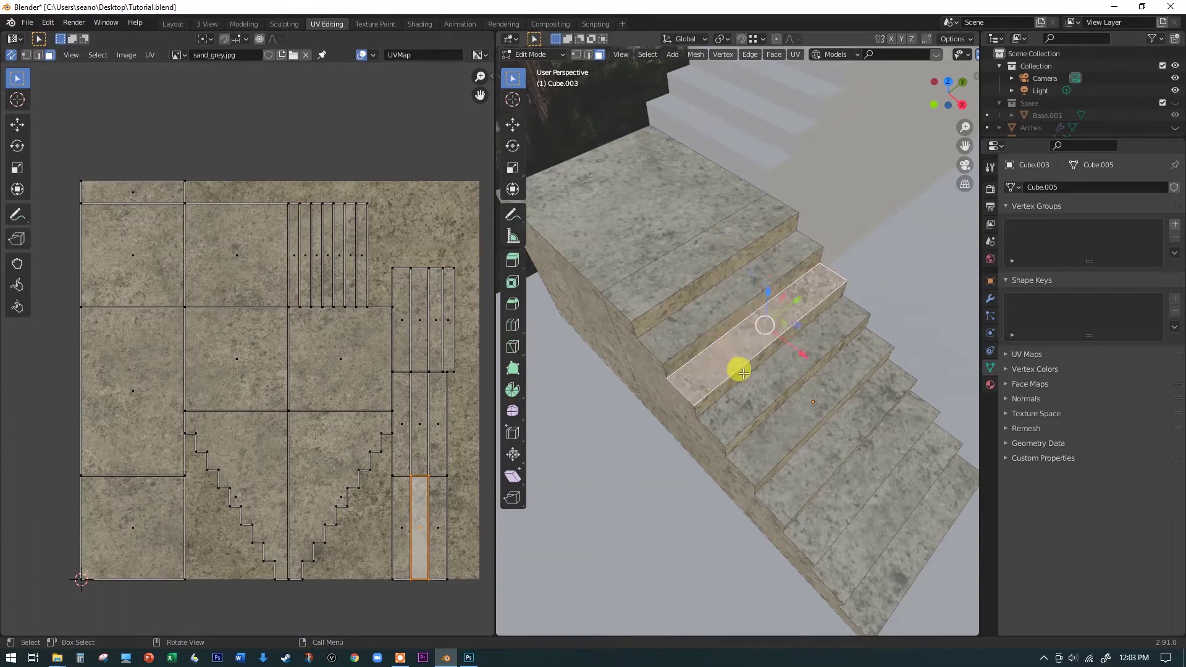
left_click(744, 374)
left_click(767, 400)
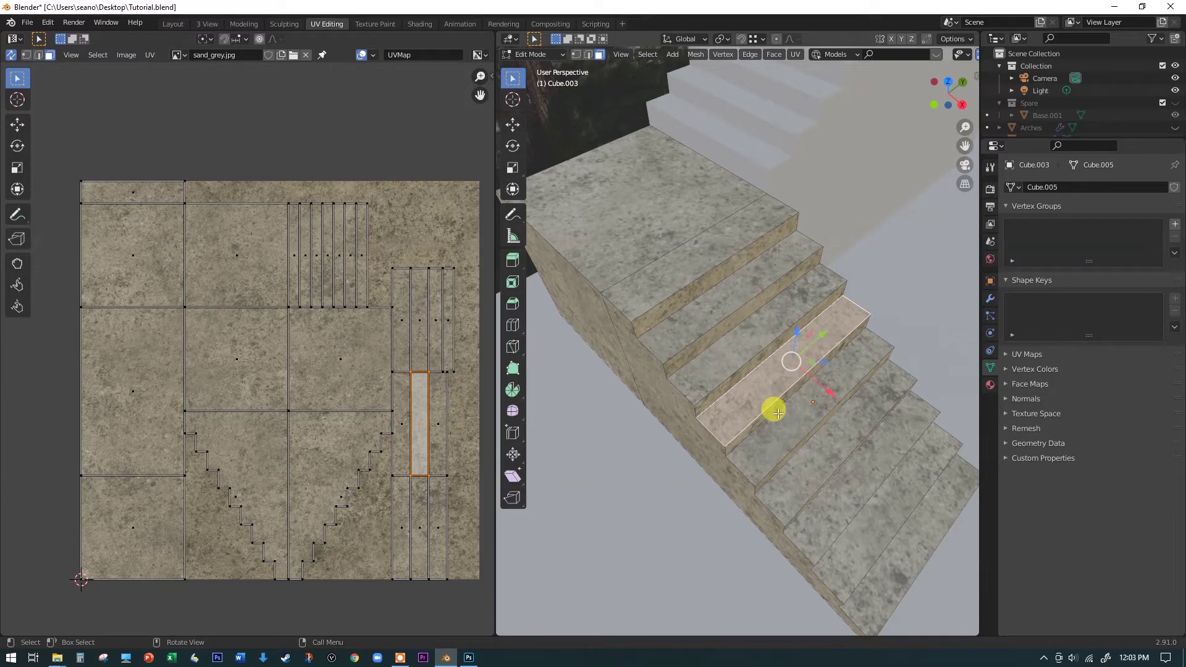
left_click(771, 405)
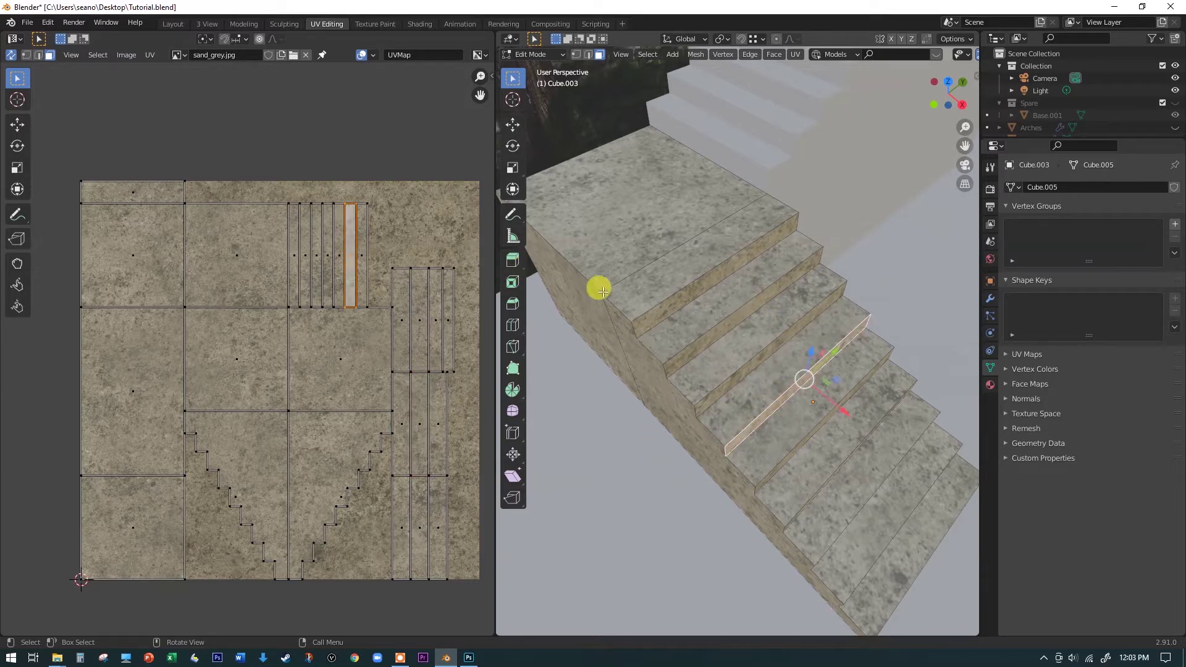
Deselect the stair faces and return the lower staircase to Object Mode.
middle_click_drag(755, 347, 683, 271)
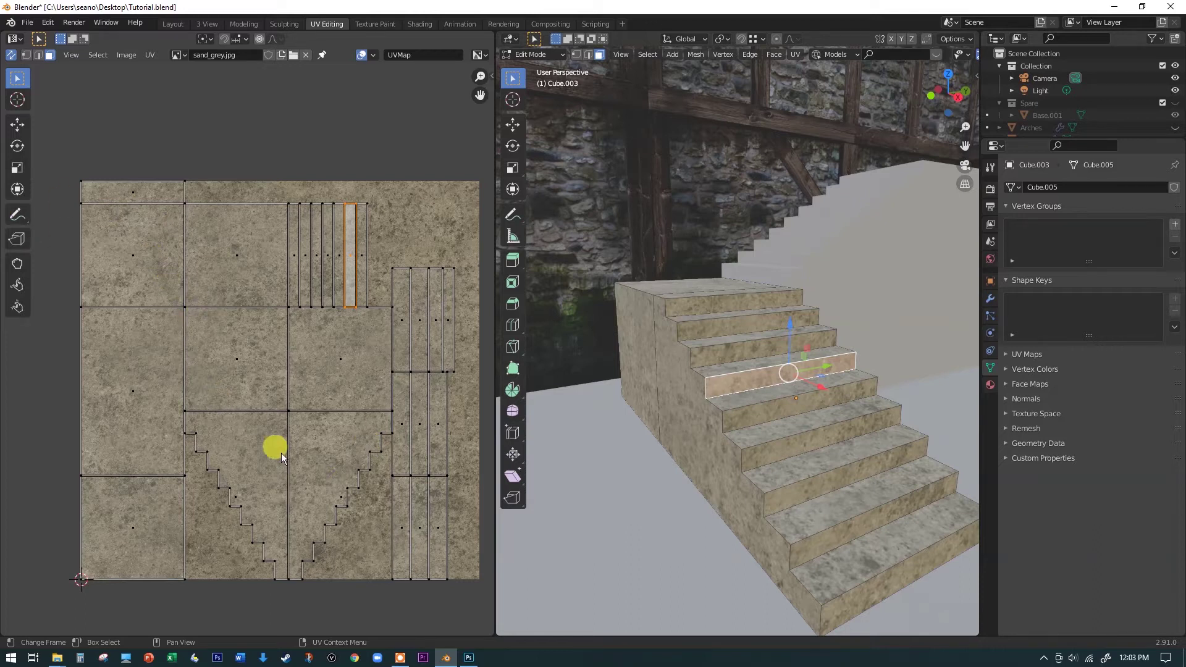
left_click(551, 56)
scroll(357, 343, "down", 1)
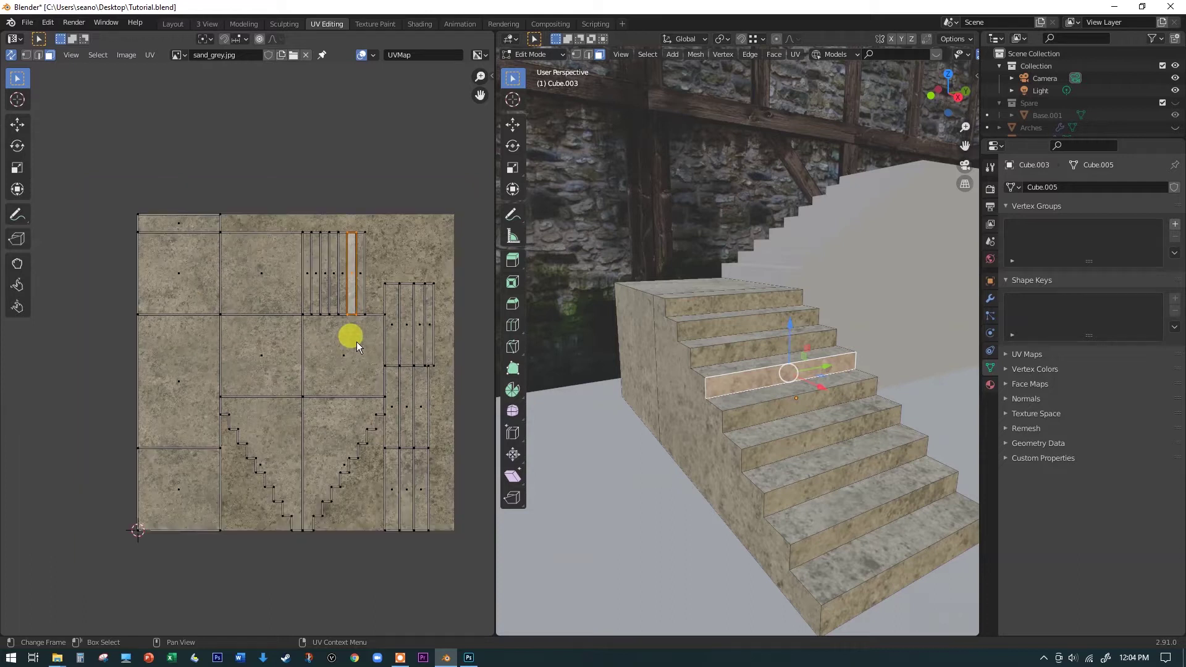
left_click(581, 396)
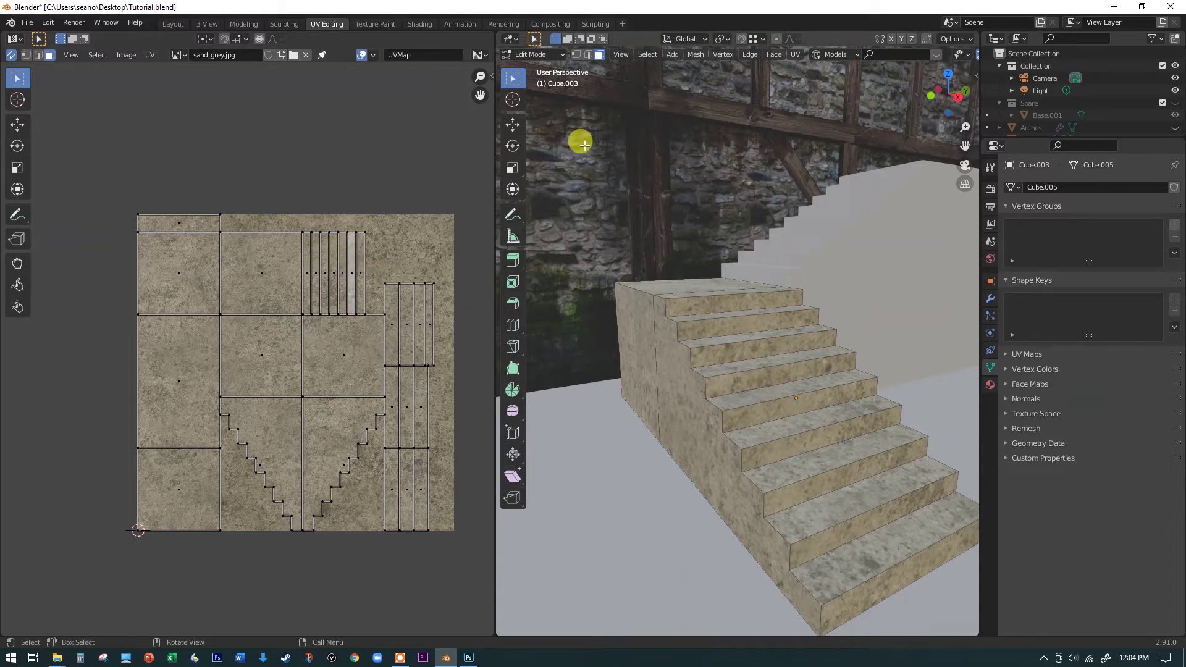
scroll(644, 281, "down", 3)
middle_click_drag(643, 281, 710, 284)
key("Tab")
Assign the existing Stairs material to the upper staircase, Cube.002.
left_click(753, 195)
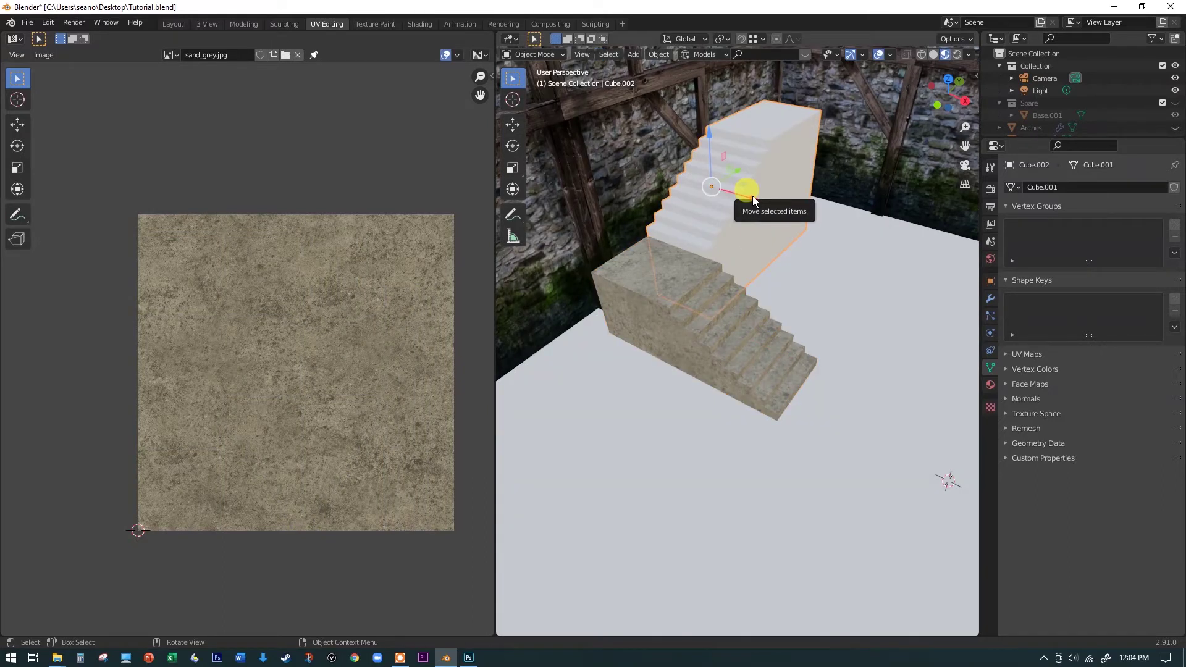
left_click(991, 385)
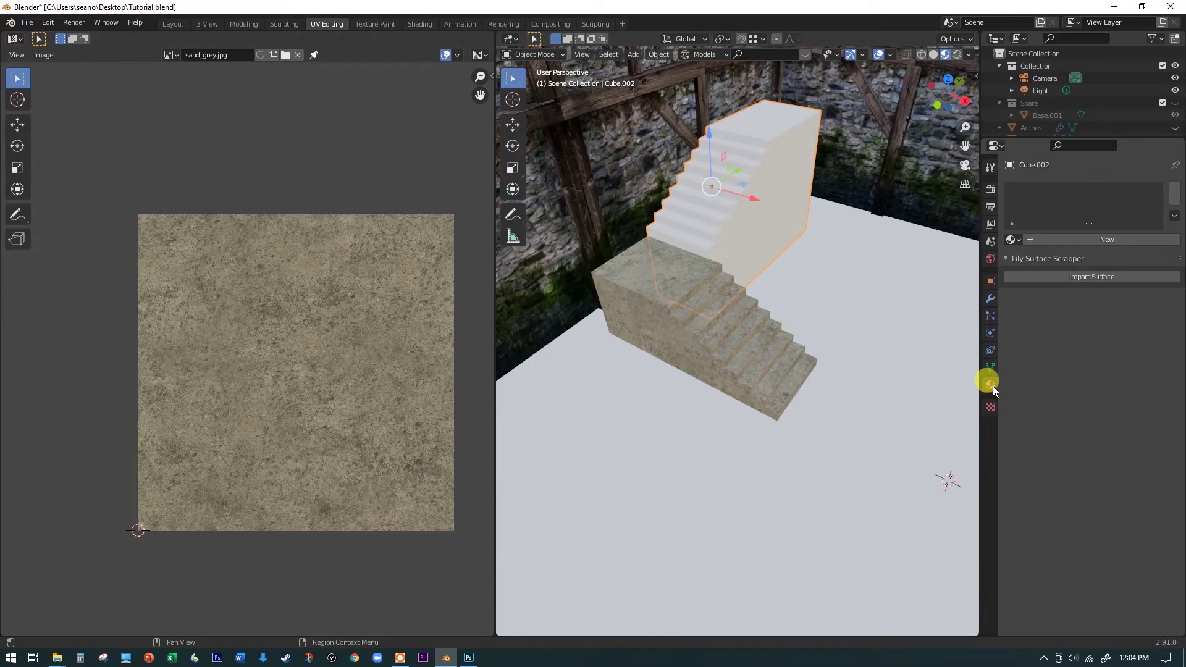
left_click(1012, 240)
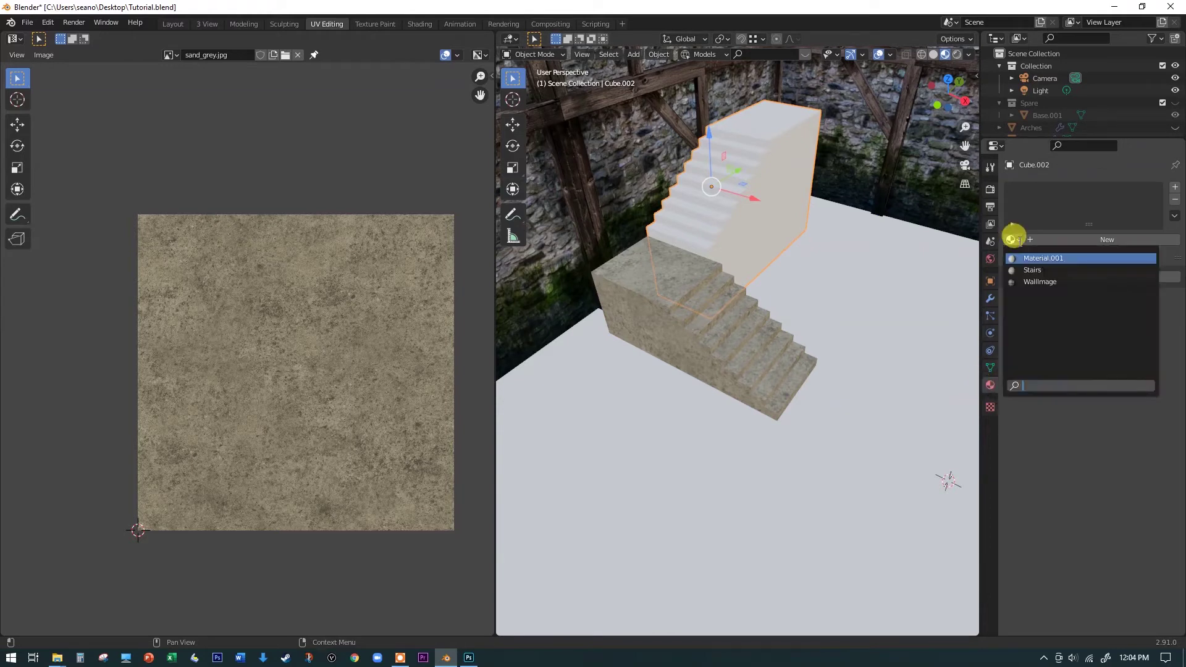
left_click(1051, 270)
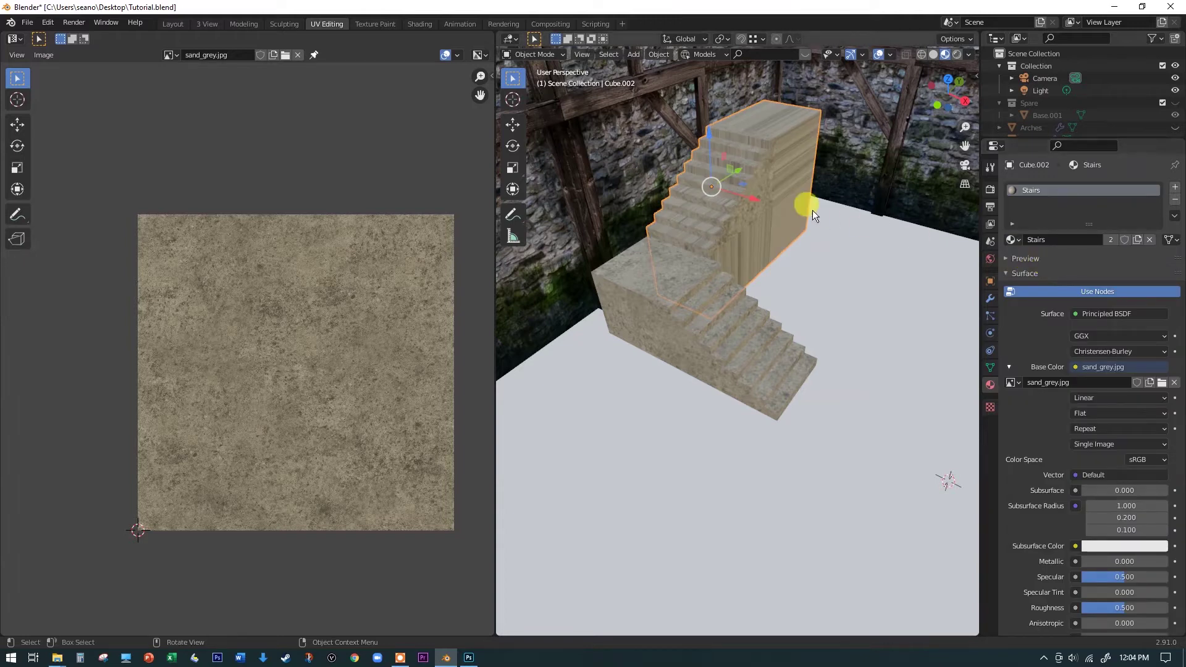
Smart UV Project all of Cube.002's faces, then deselect and inspect the retextured stairs.
key("Tab")
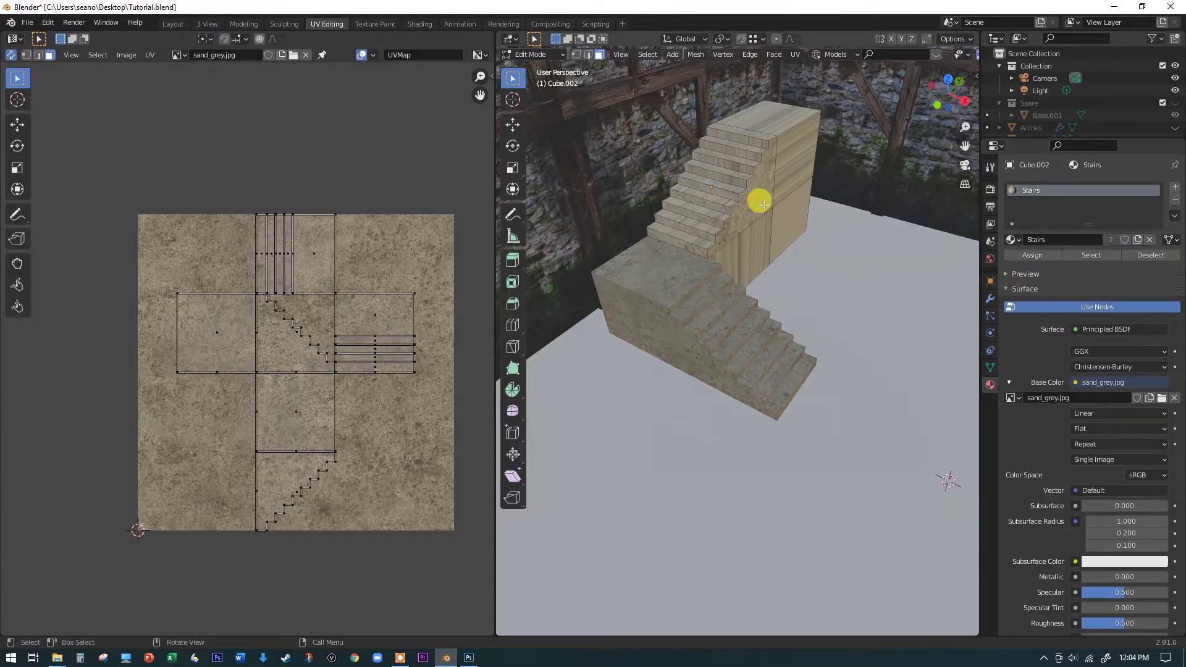
key("a")
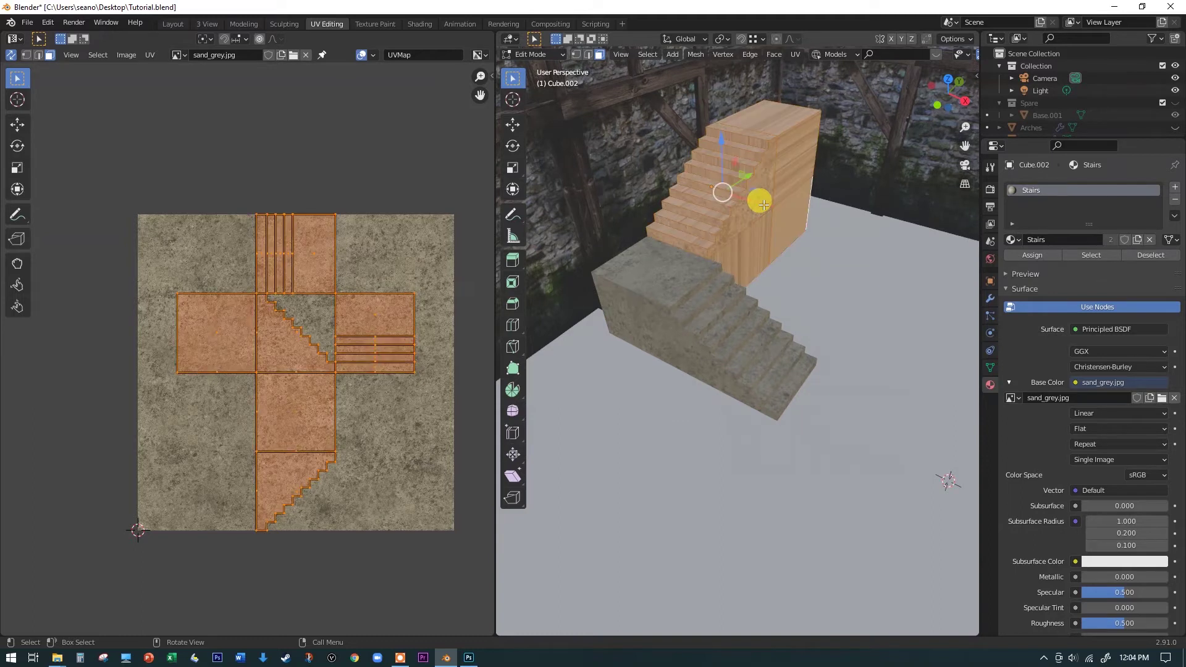
key("u")
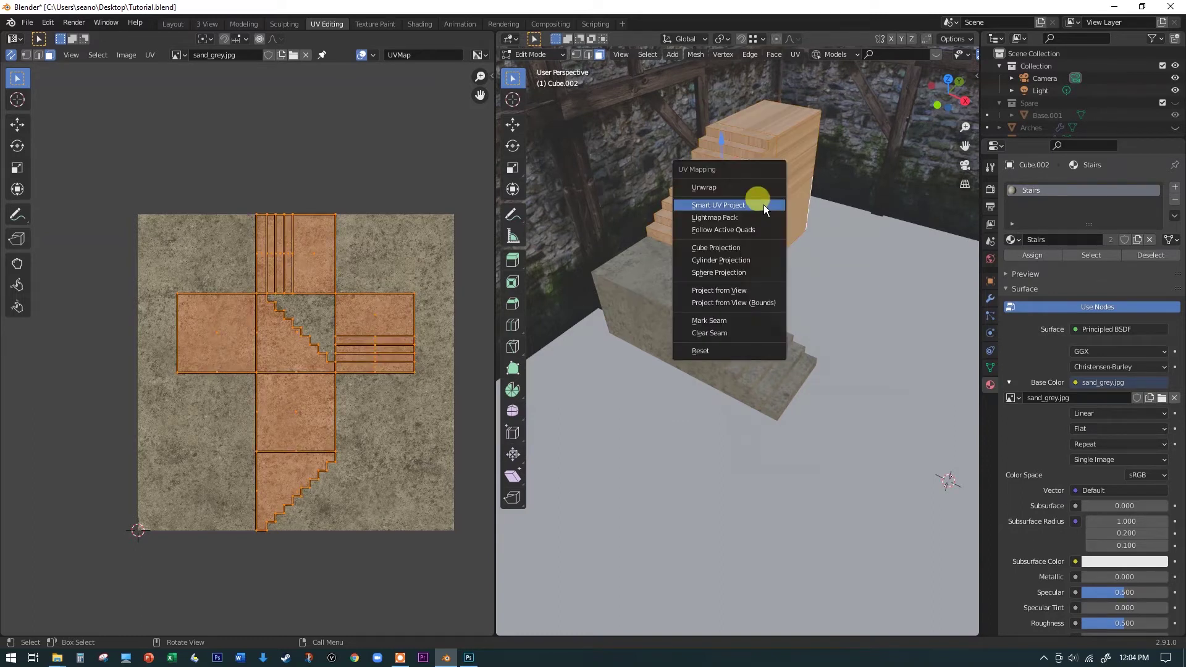
left_click(764, 205)
left_click(783, 308)
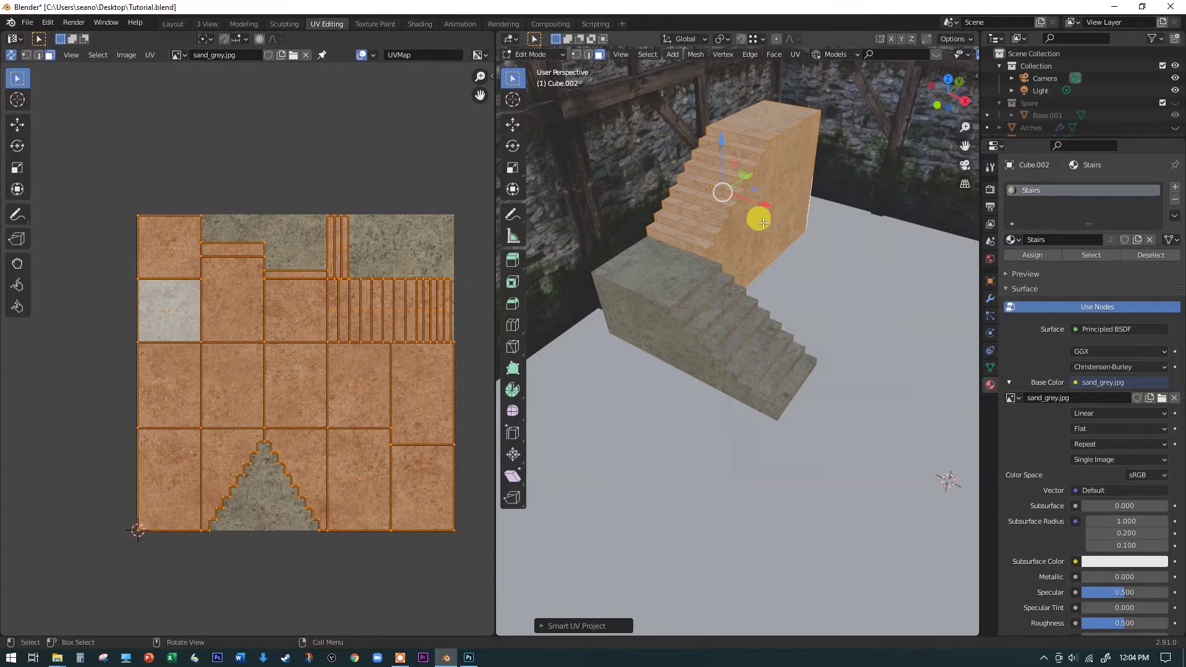
key("alt+a")
middle_click_drag(842, 265, 802, 241)
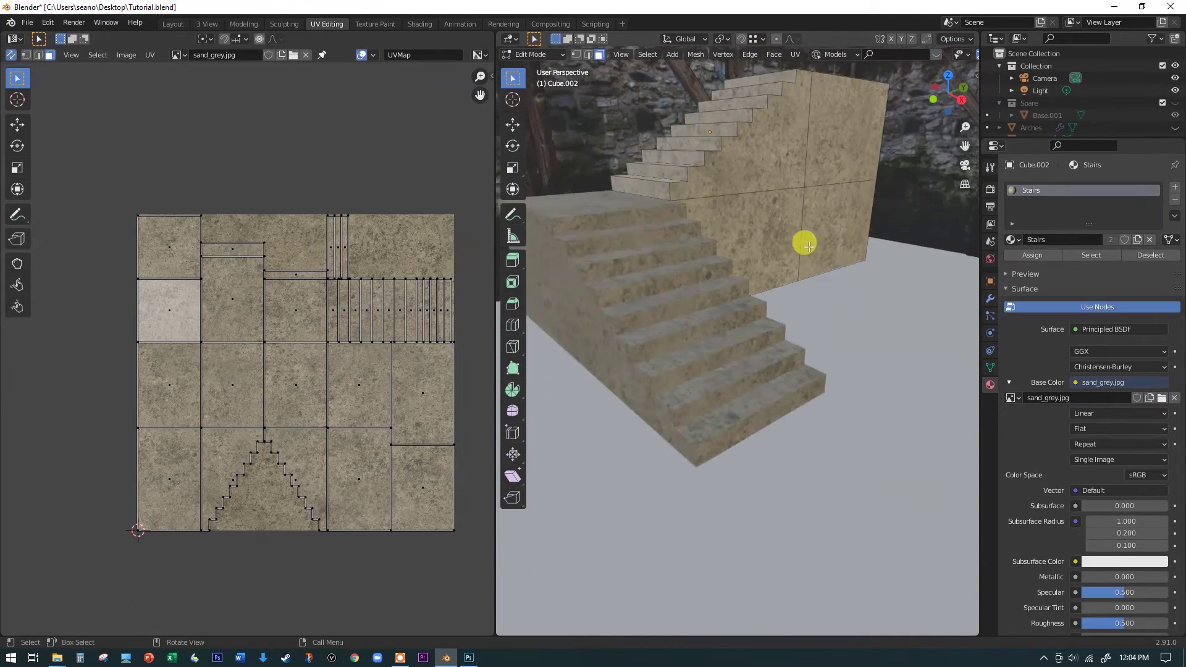
scroll(773, 160, "down", 3)
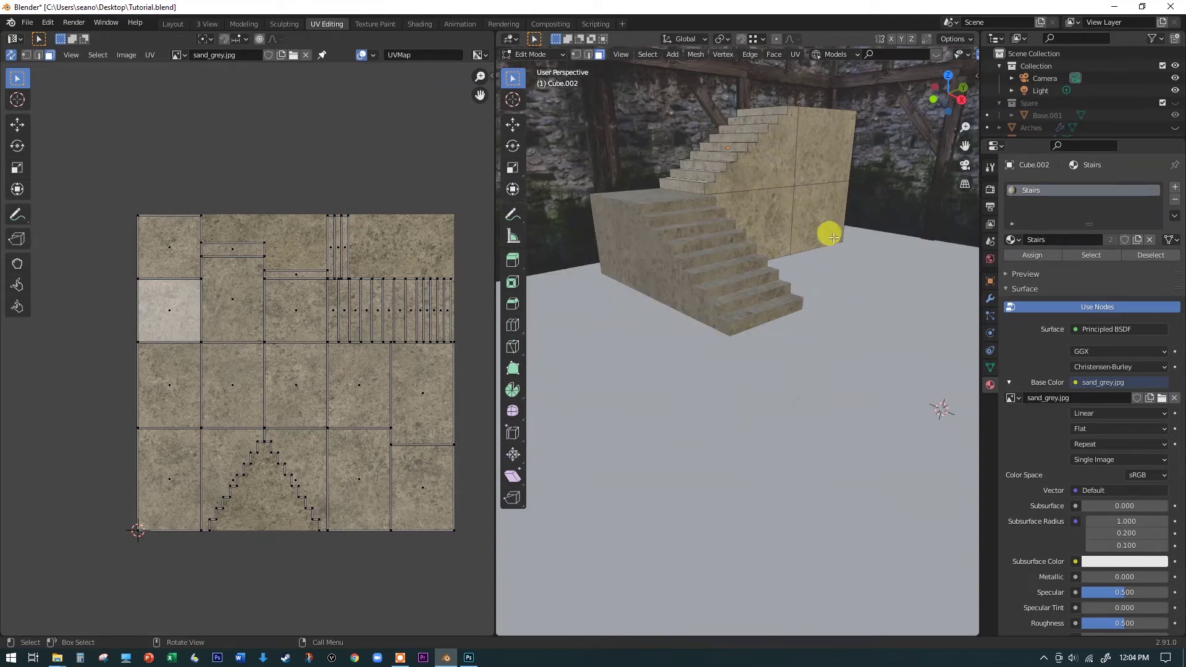
scroll(778, 207, "down", 2)
Return to the Layout workspace and select the floor plane, Plane.
left_click(173, 23)
scroll(524, 216, "down", 5)
middle_click_drag(336, 313, 462, 348)
left_click(452, 343)
scroll(450, 342, "up", 3)
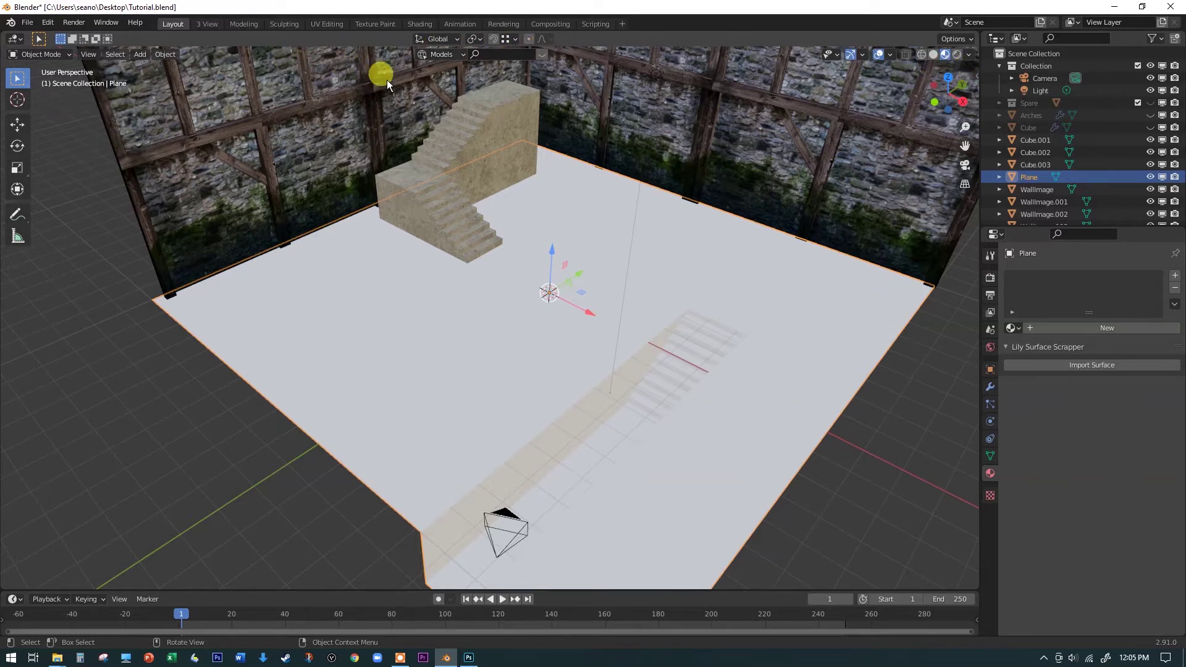
Set the BlenderKit asset type to Materials and activate its search field.
key("n")
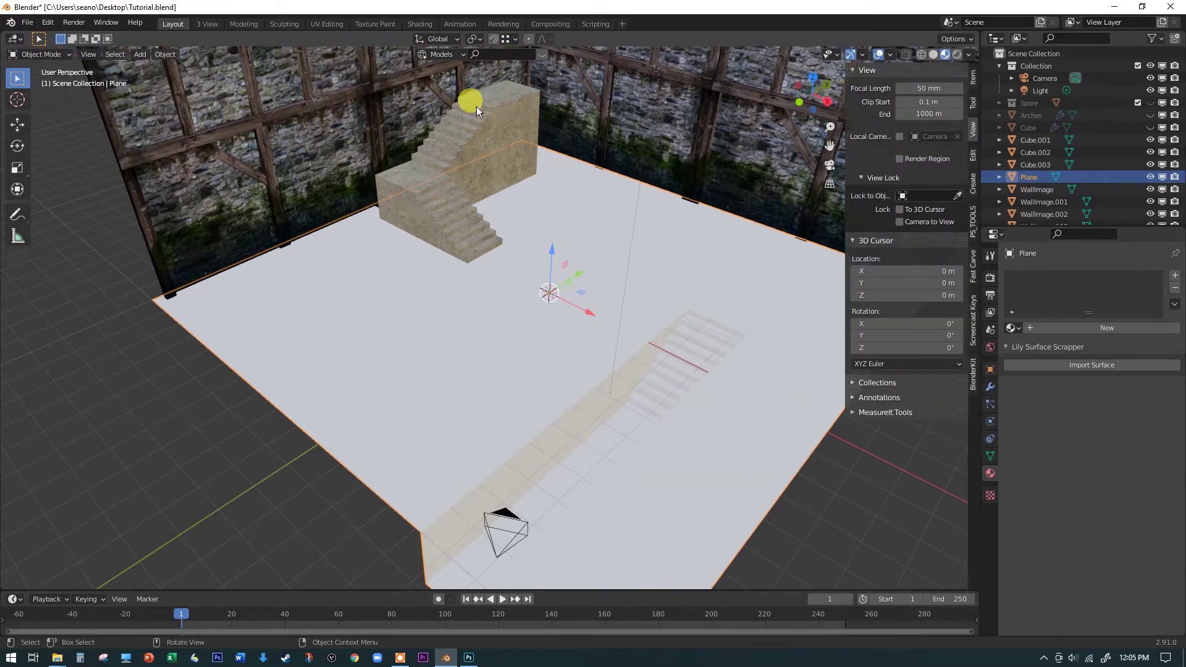
left_click(971, 373)
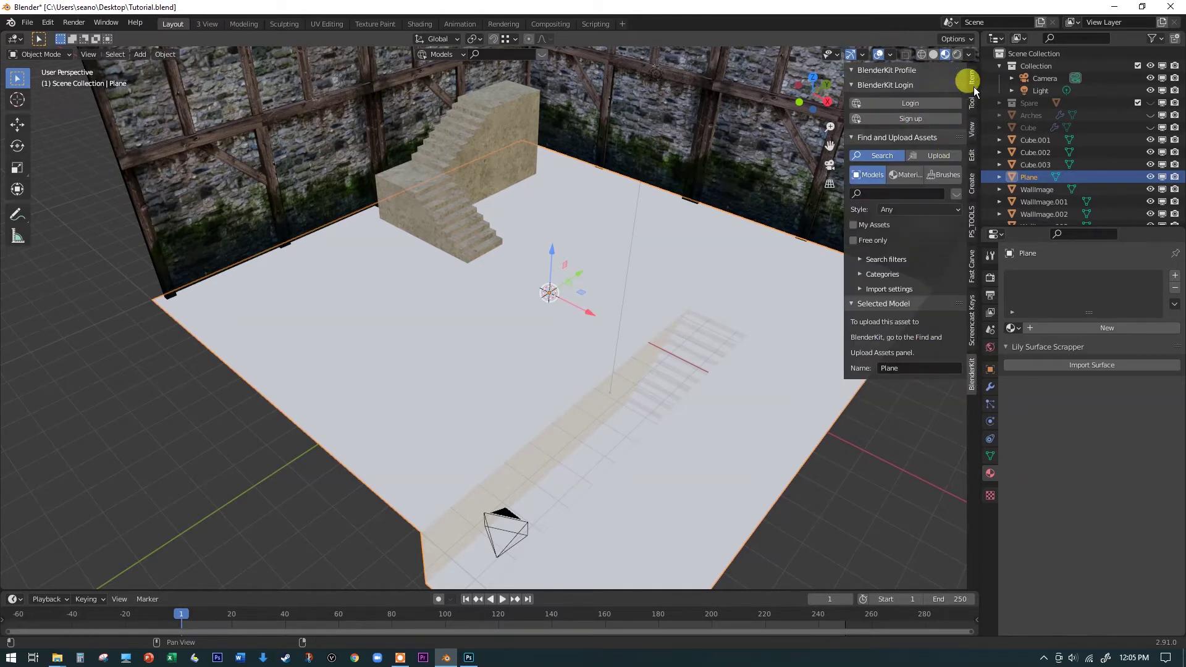
key("n")
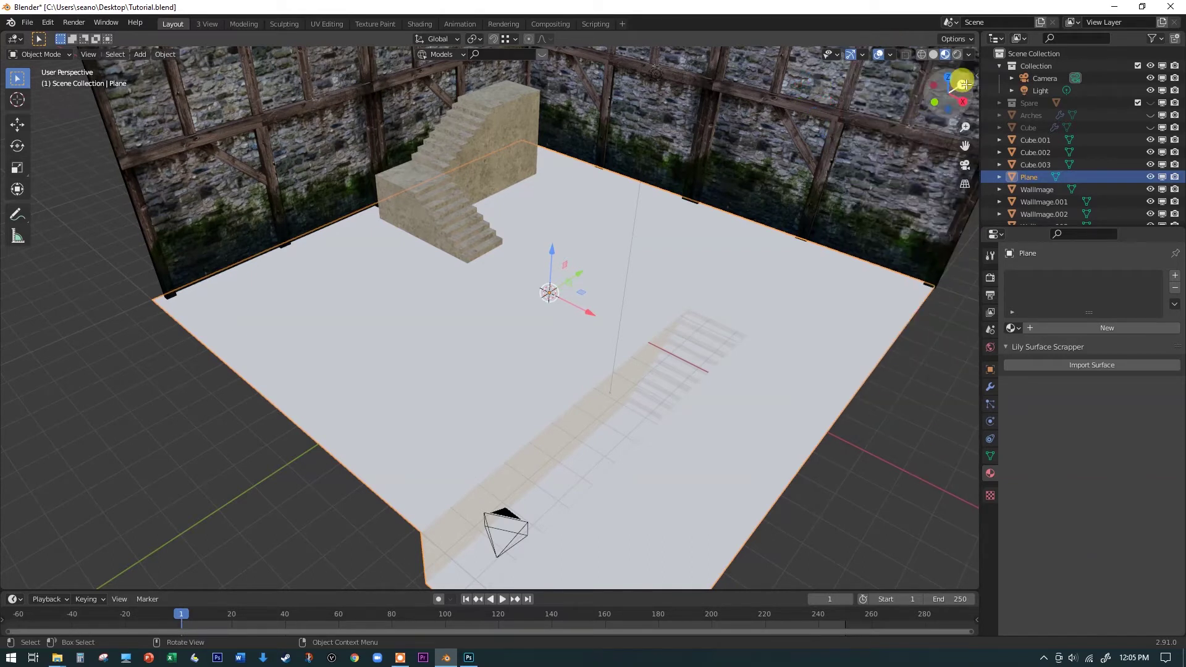
left_click(446, 55)
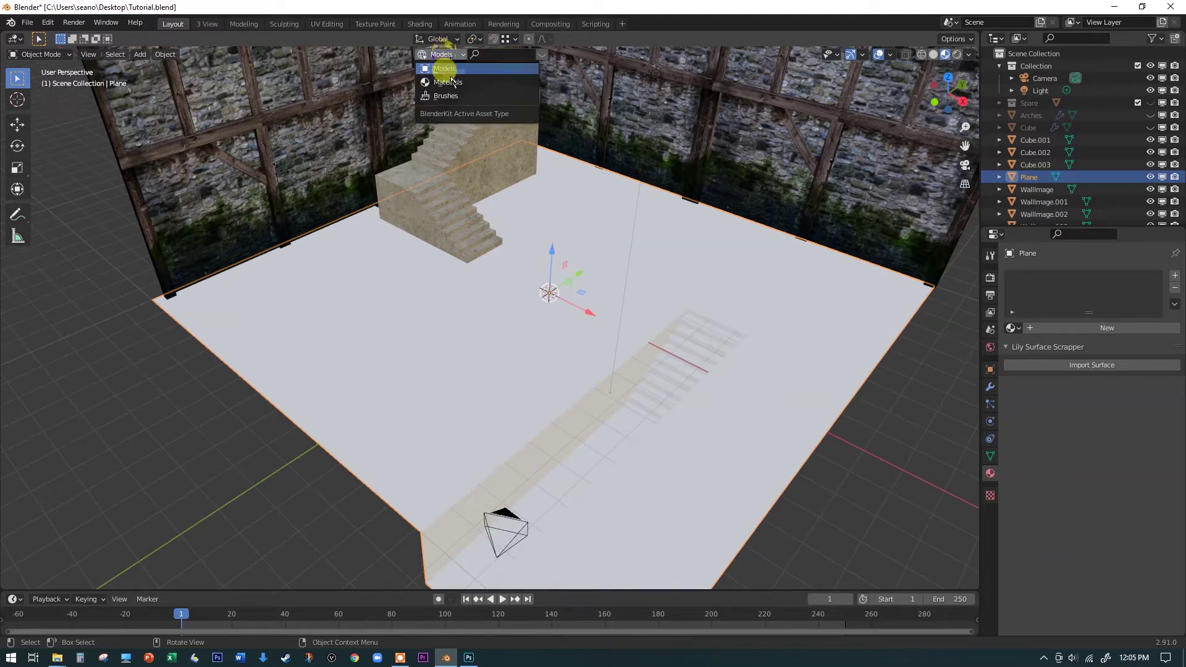
left_click(452, 82)
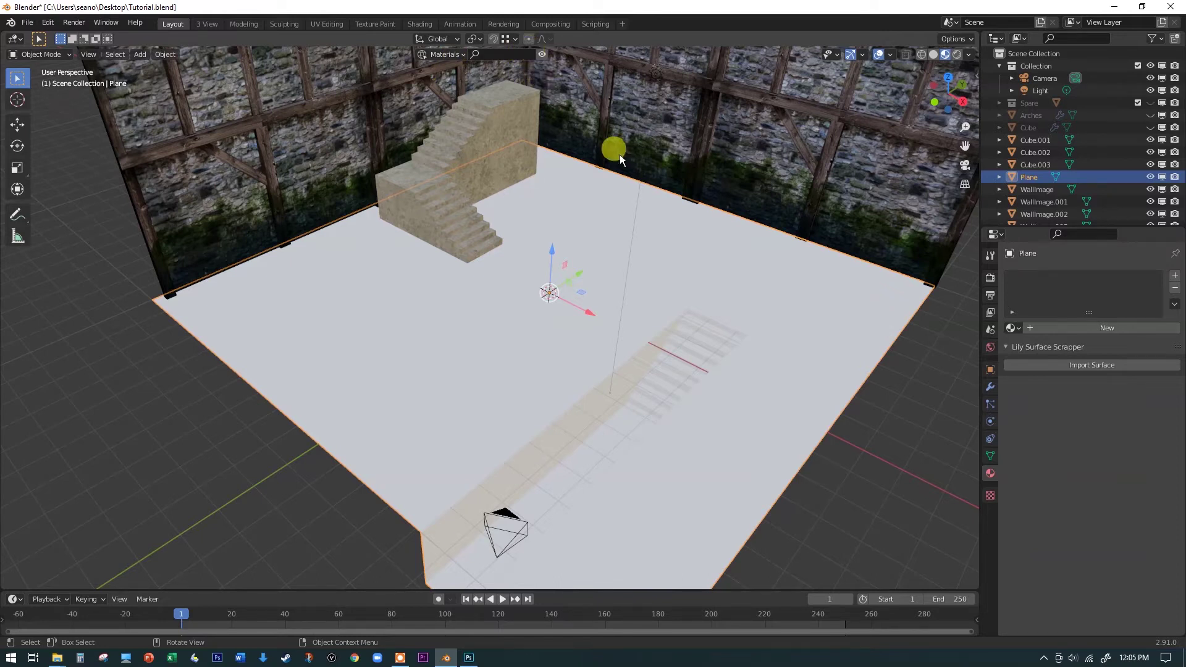
left_click(510, 54)
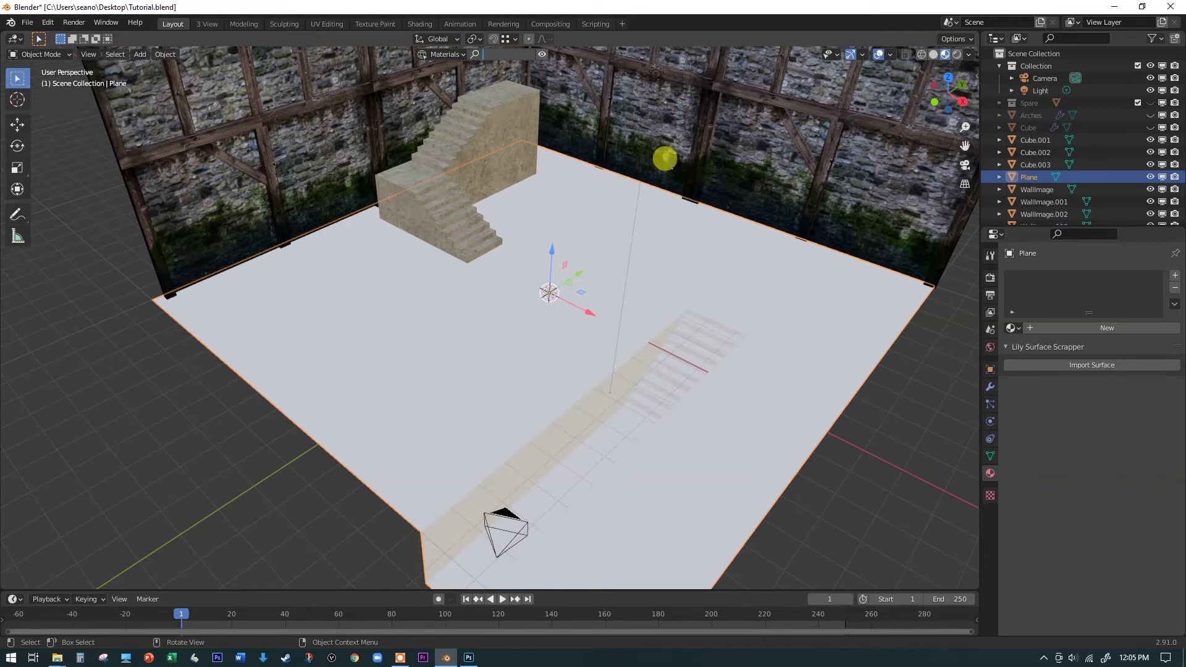
Search BlenderKit for paving and drag the Medieval paving material over the floor.
type("pav")
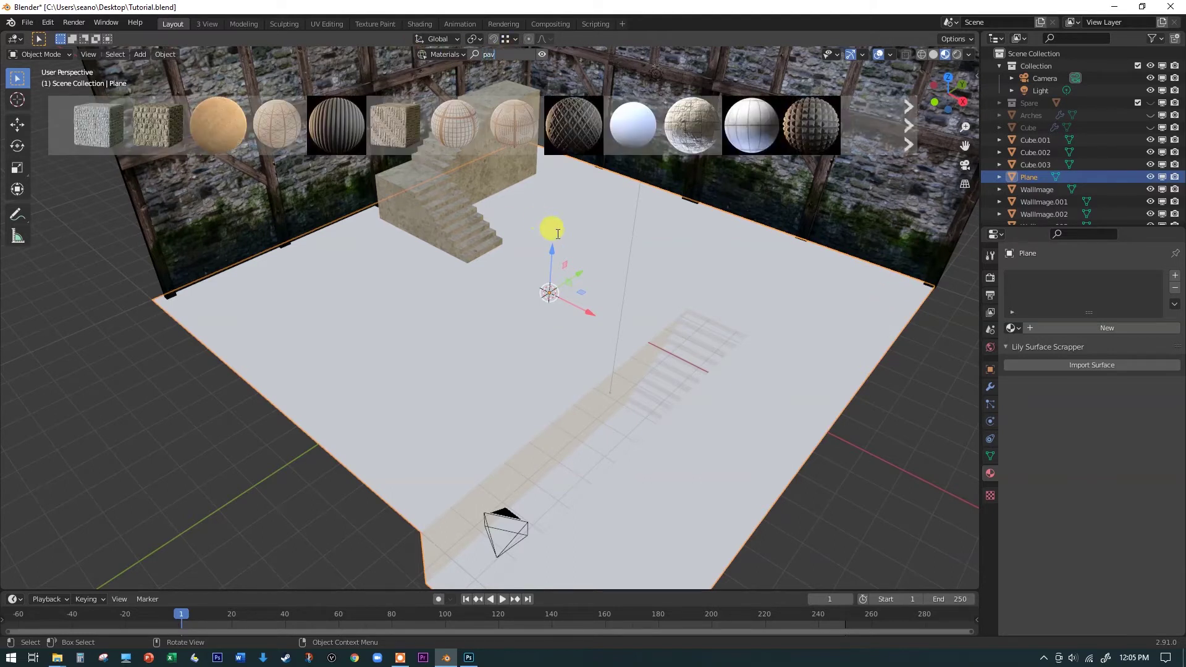
type("ersg")
key("Return")
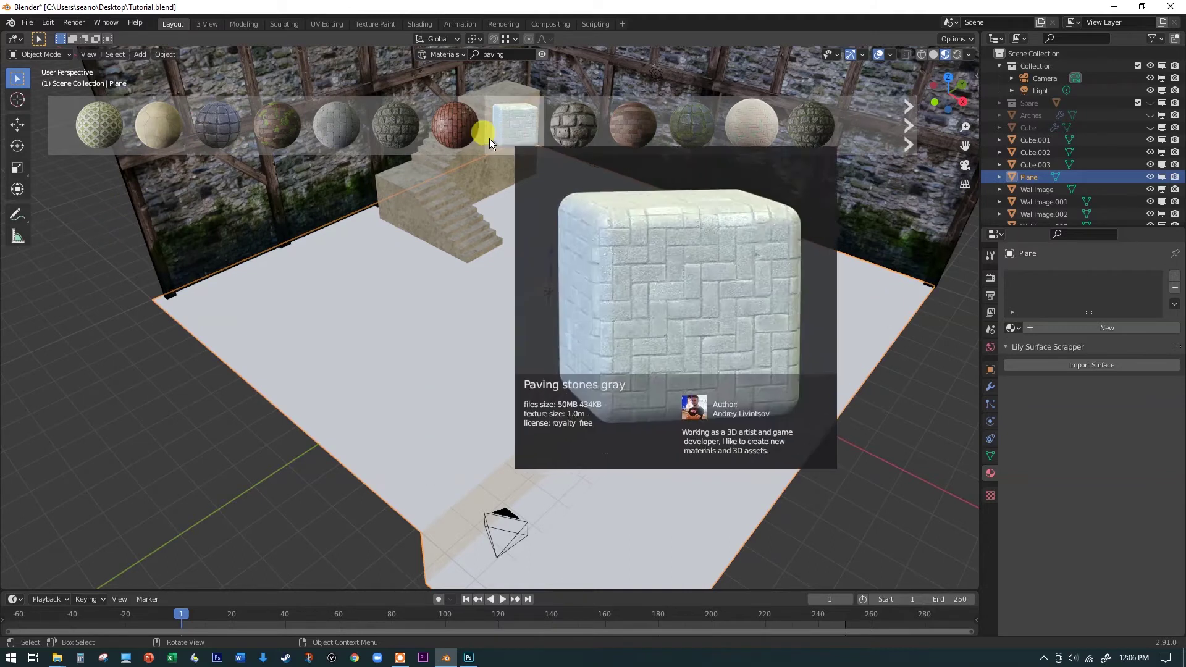
mouse_move(403, 135)
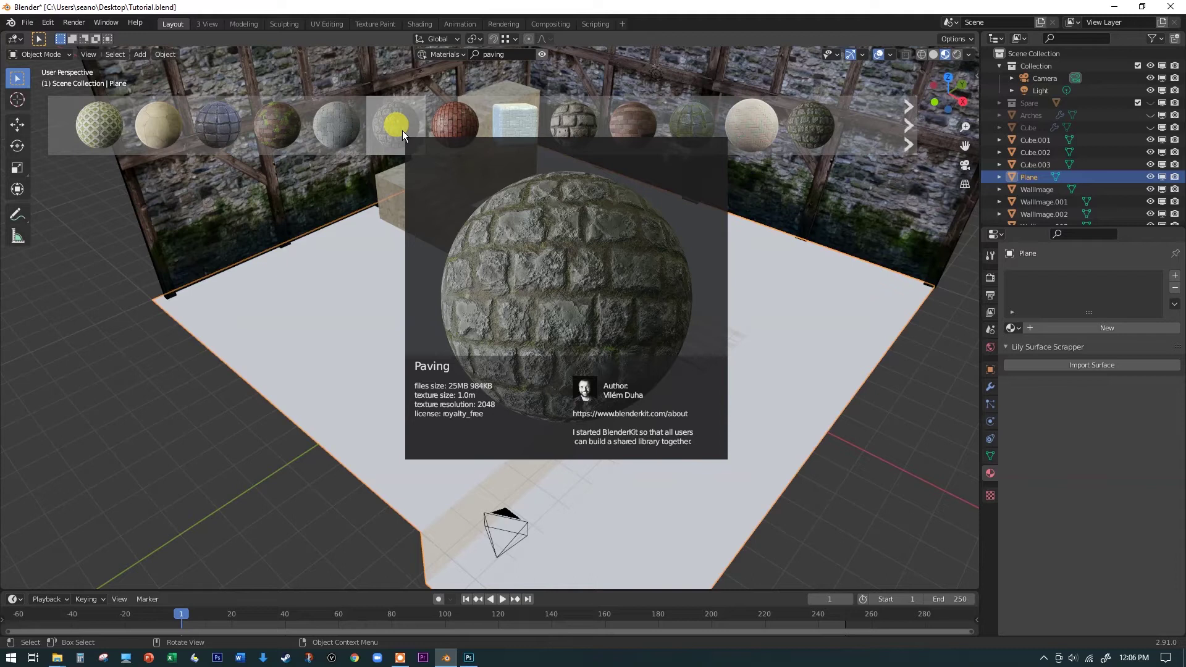
mouse_move(229, 115)
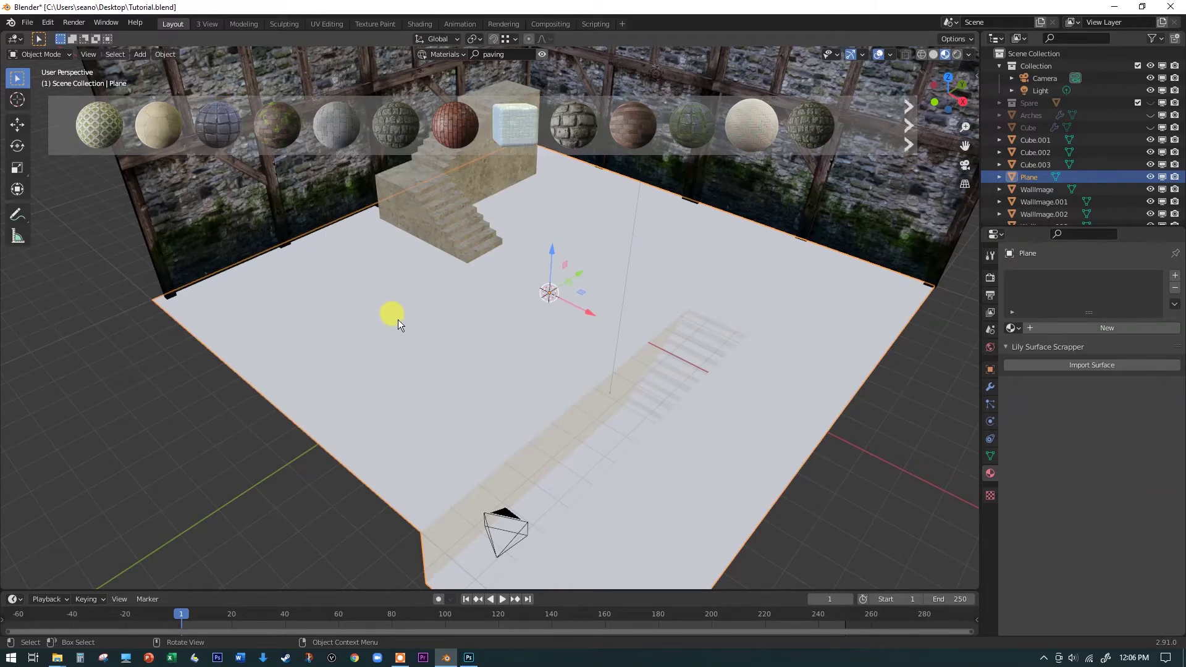
left_click(217, 126)
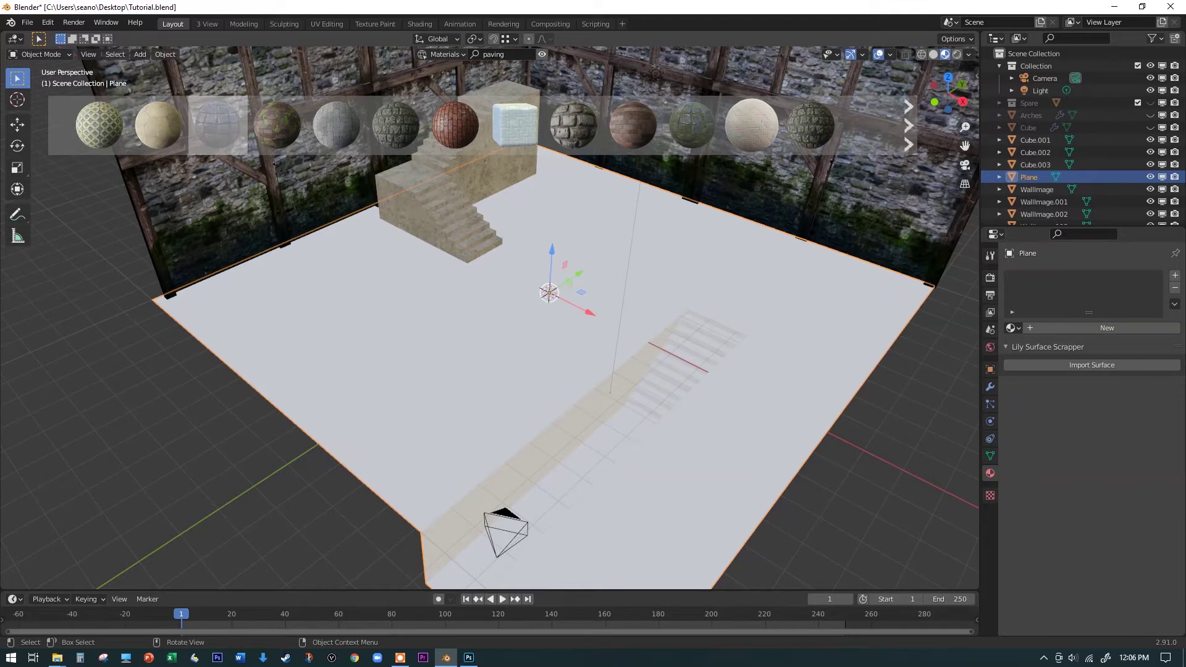
left_click_drag(218, 127, 394, 334)
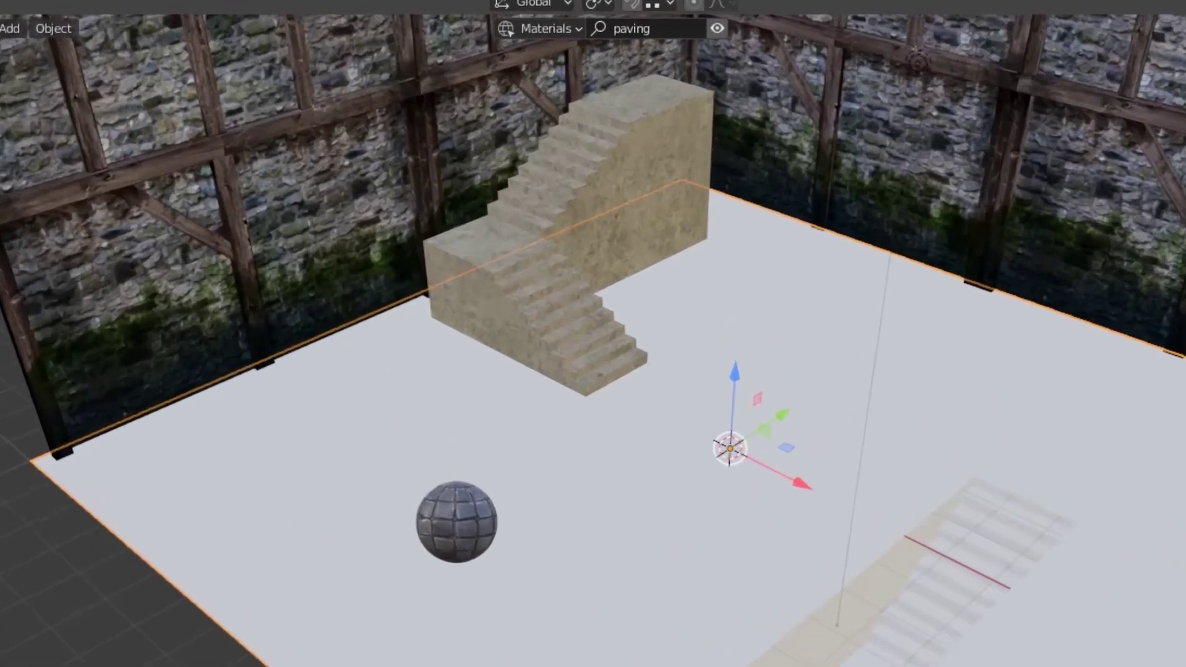
left_click_drag(456, 522, 512, 619)
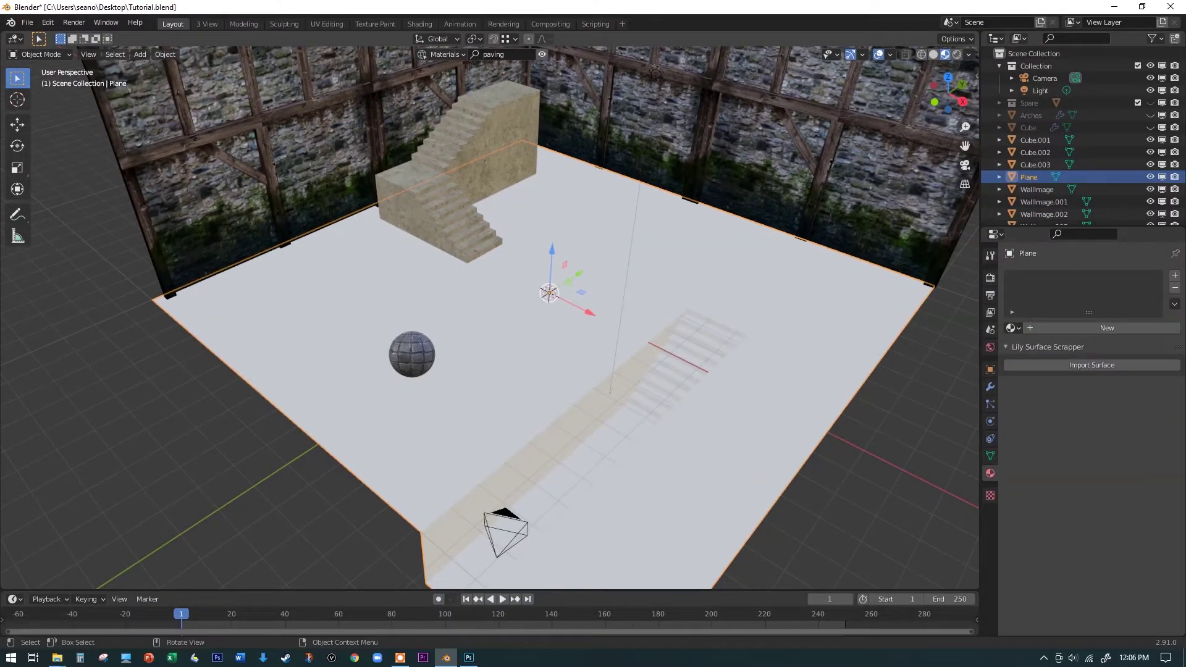
Drop Medieval paving onto the floor plane and page through more material results.
left_click_drag(454, 465, 379, 390)
left_click_drag(360, 303, 361, 303)
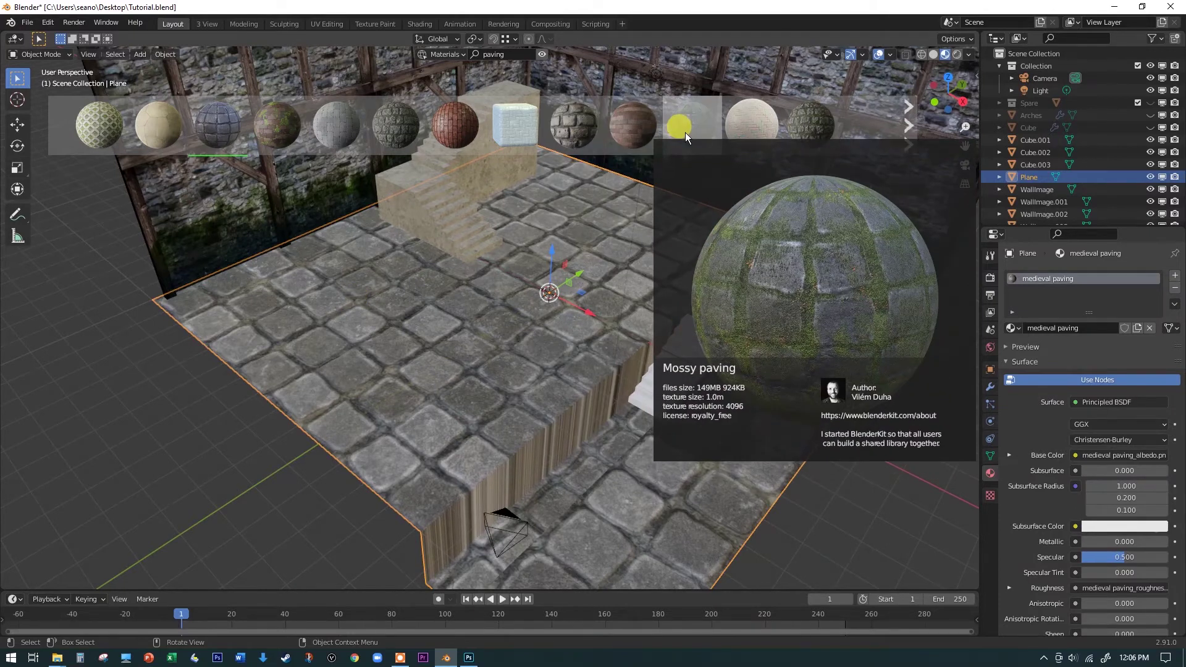
mouse_move(229, 106)
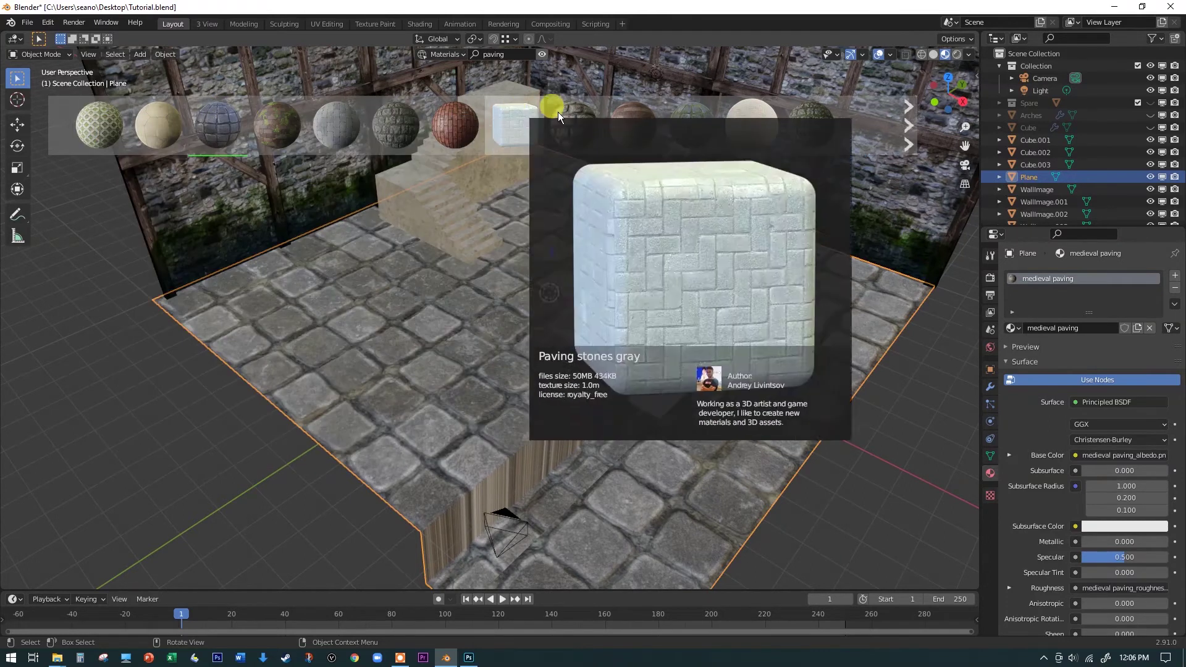
scroll(907, 121, "down", 5)
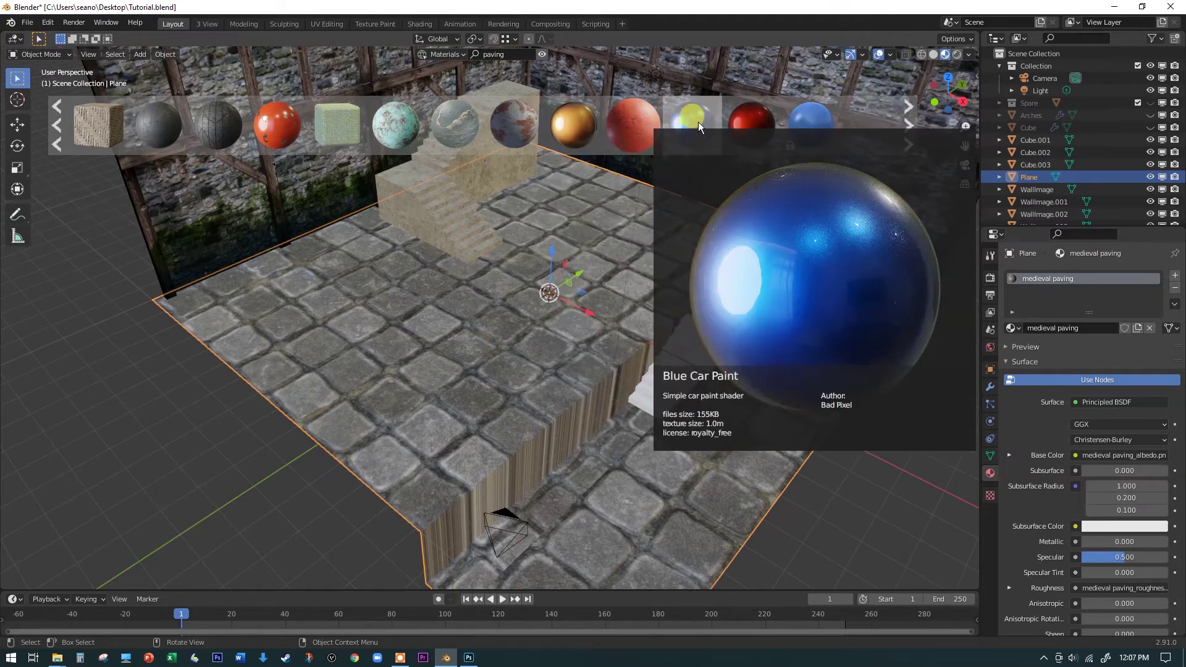
mouse_move(715, 132)
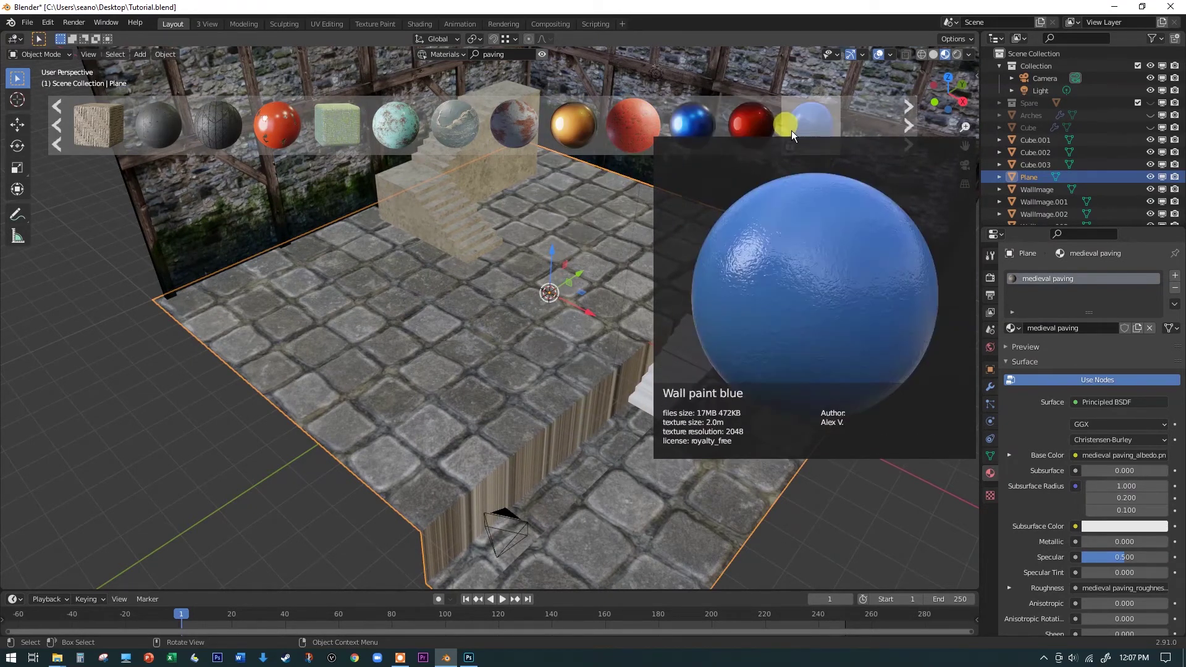
left_click(908, 135)
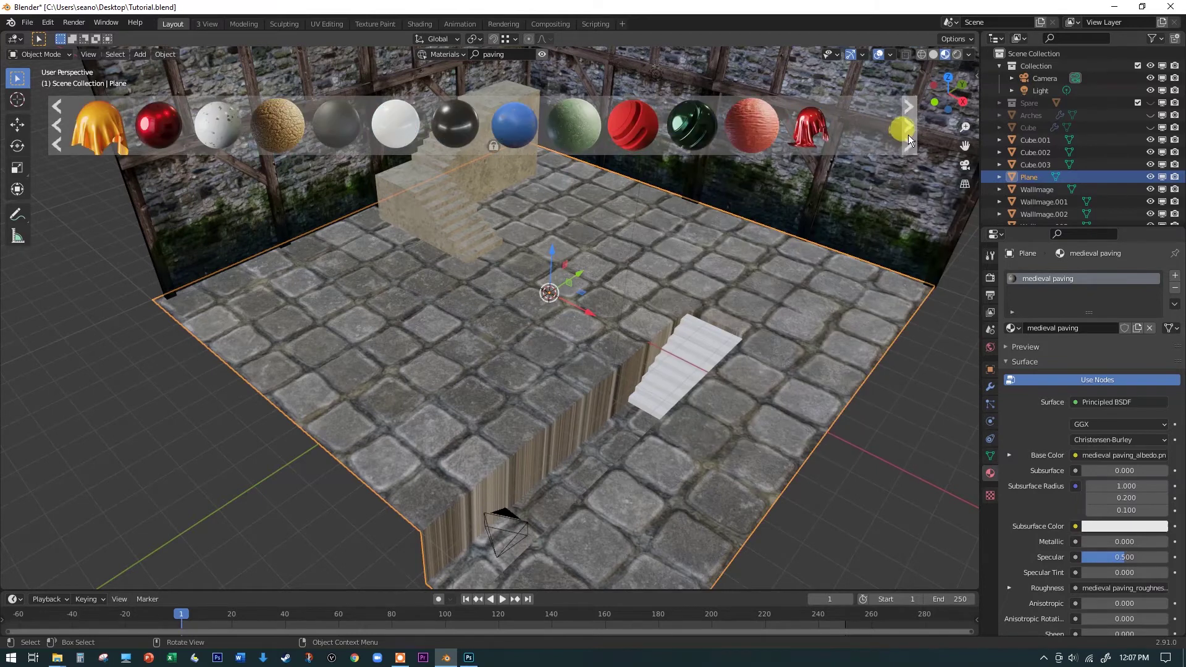
left_click(909, 135)
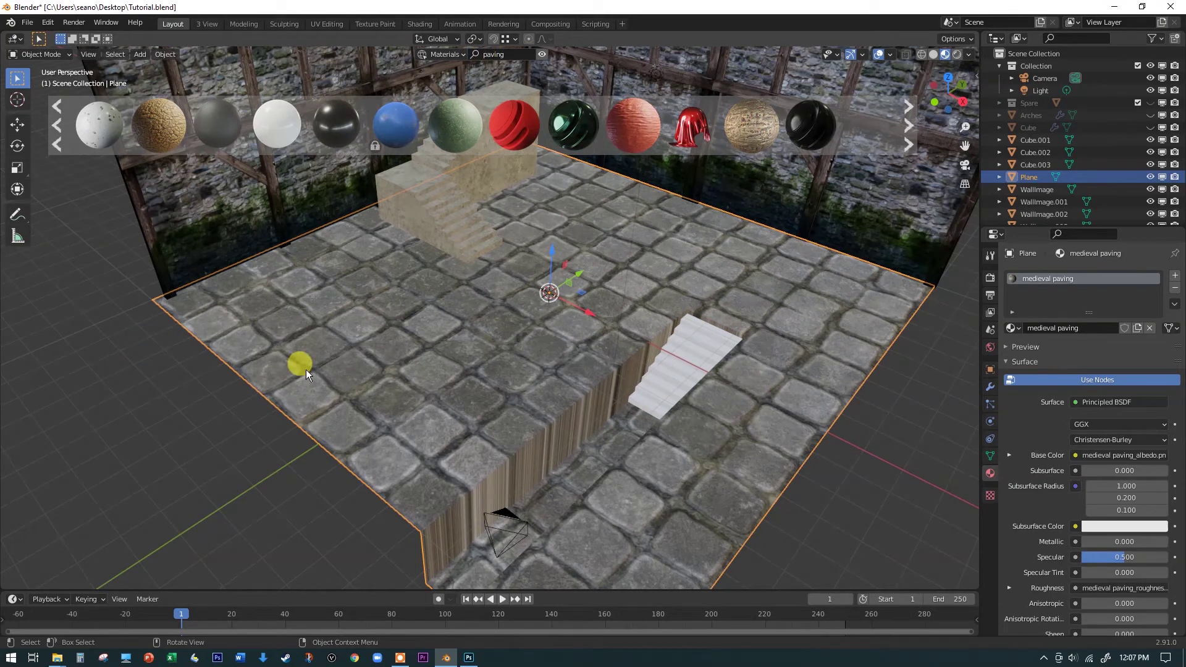
Reselect the paved floor plane and enter Edit Mode on its mesh.
left_click(218, 401)
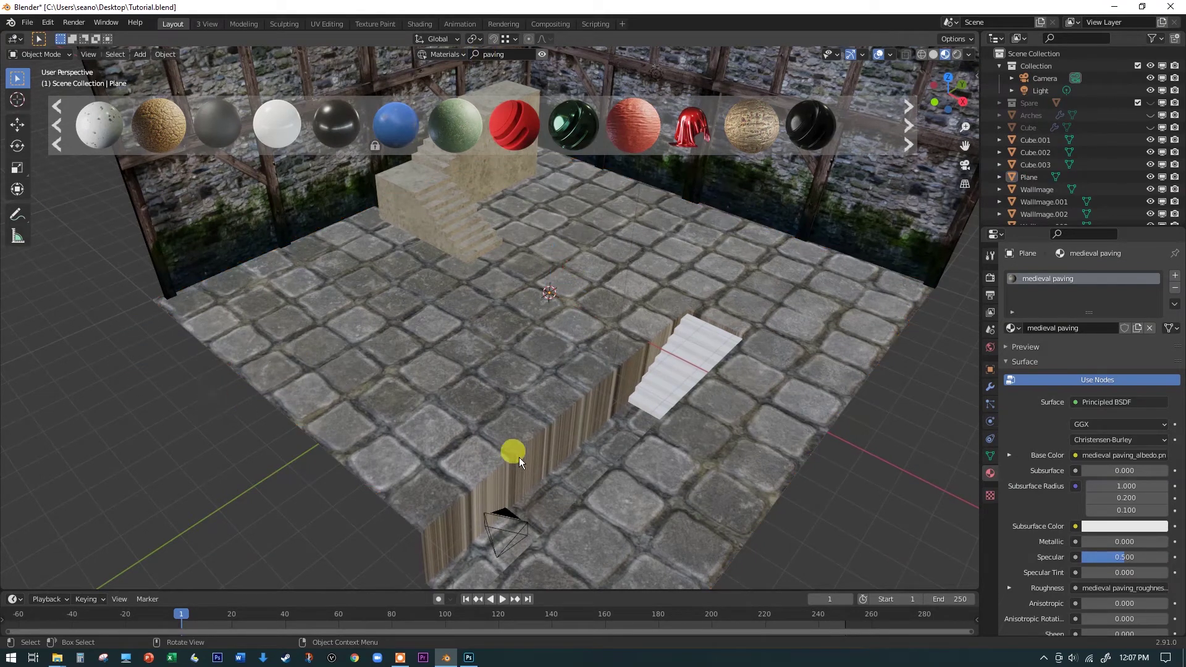
left_click(532, 465)
middle_click_drag(546, 436, 520, 413)
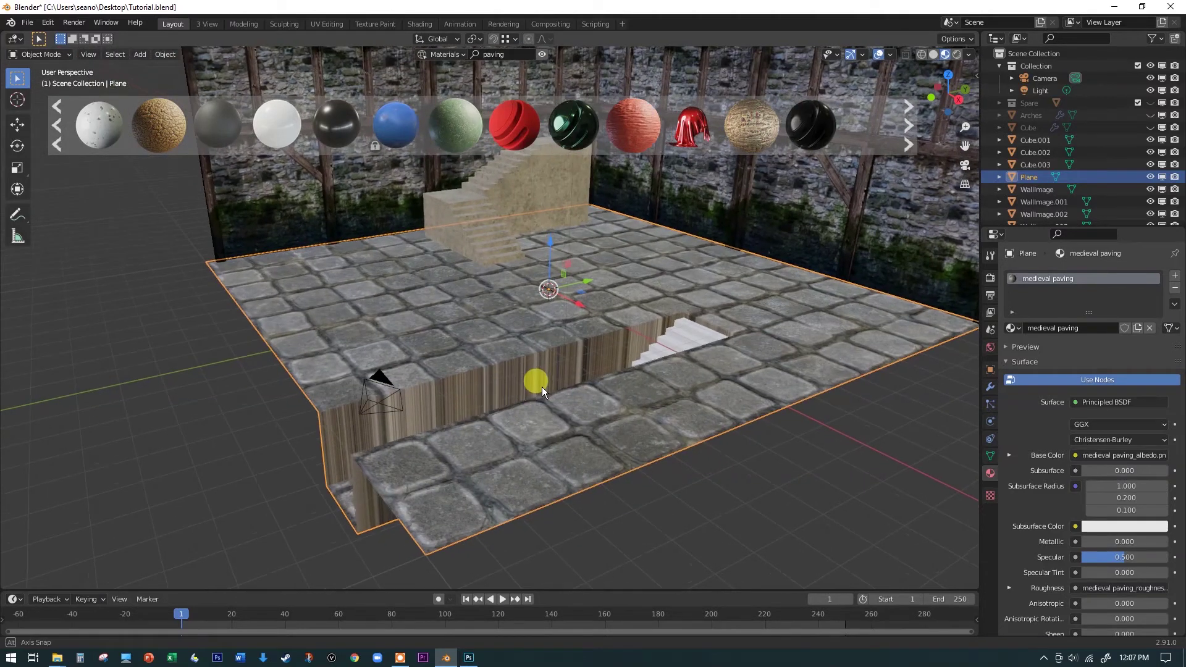
middle_click_drag(539, 386, 555, 388)
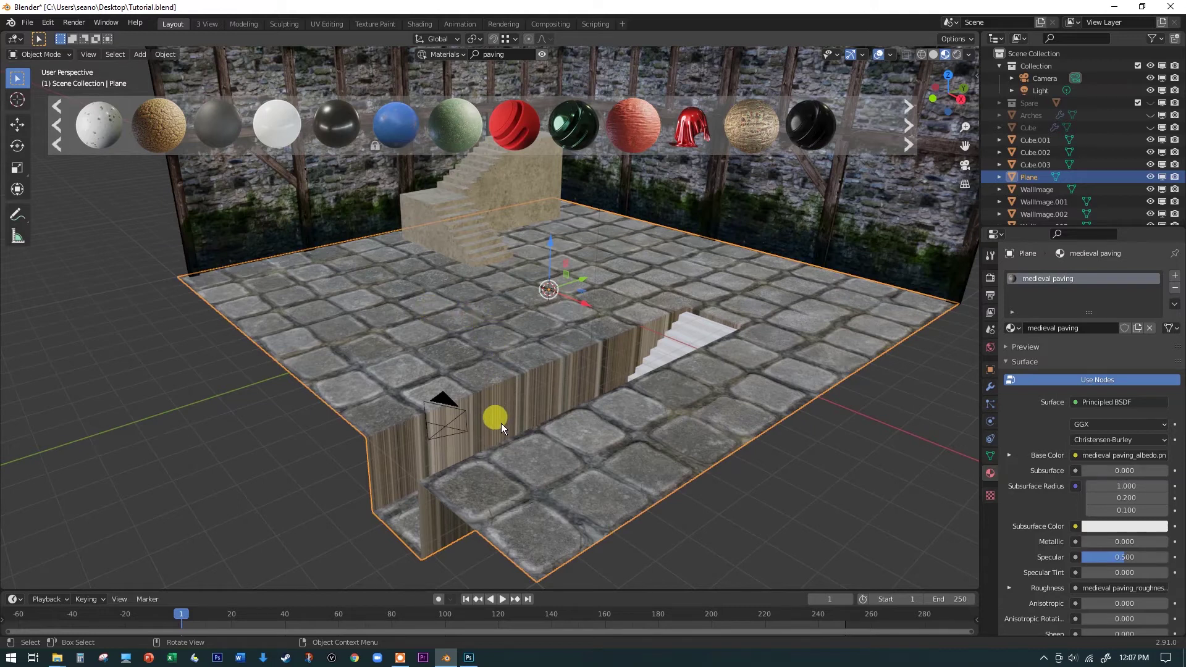
scroll(502, 424, "up", 2)
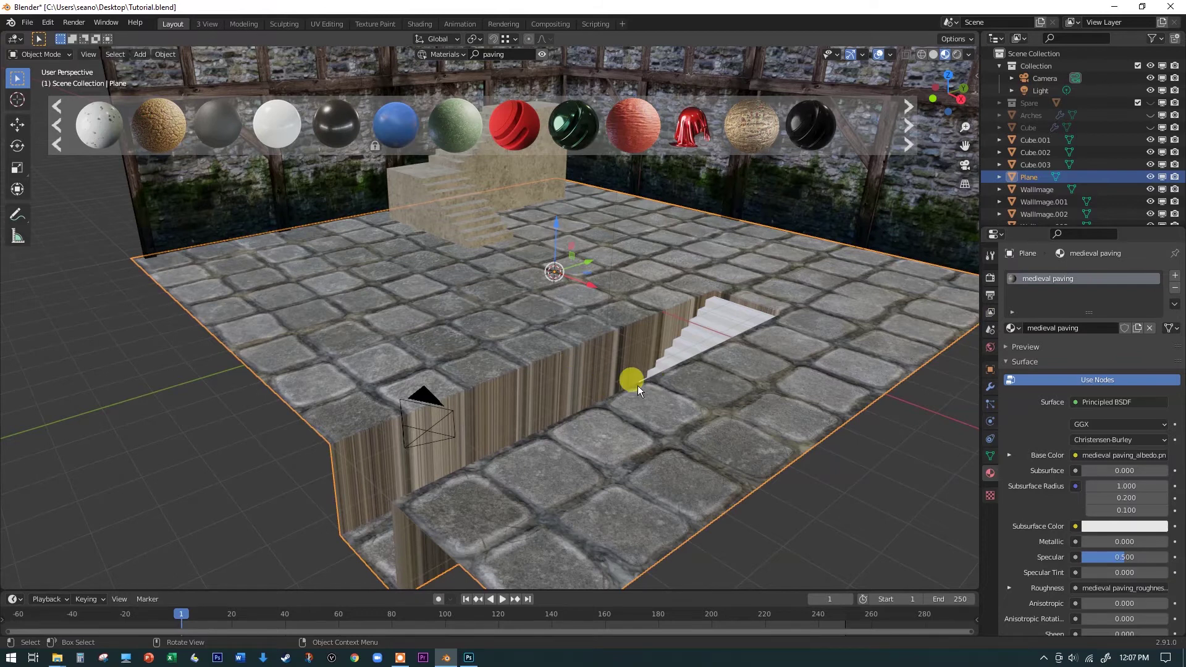
key("Tab")
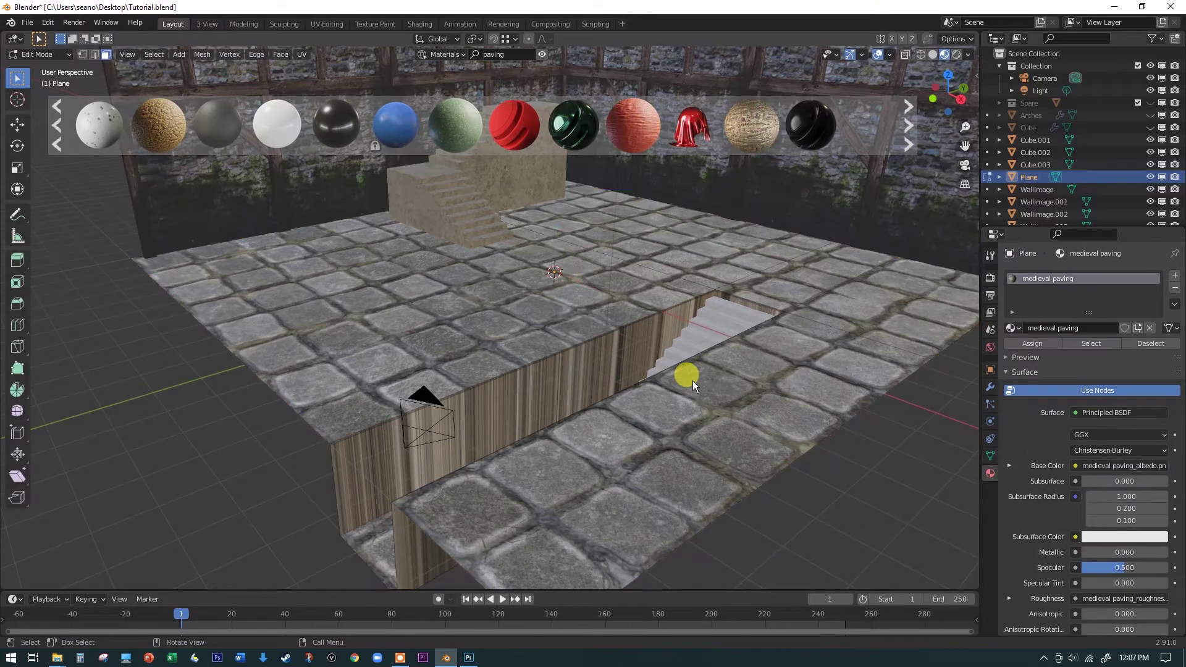
Assign the stair-well wall faces a new empty material slot and search BlenderKit for 'stone wall'.
left_click(568, 377)
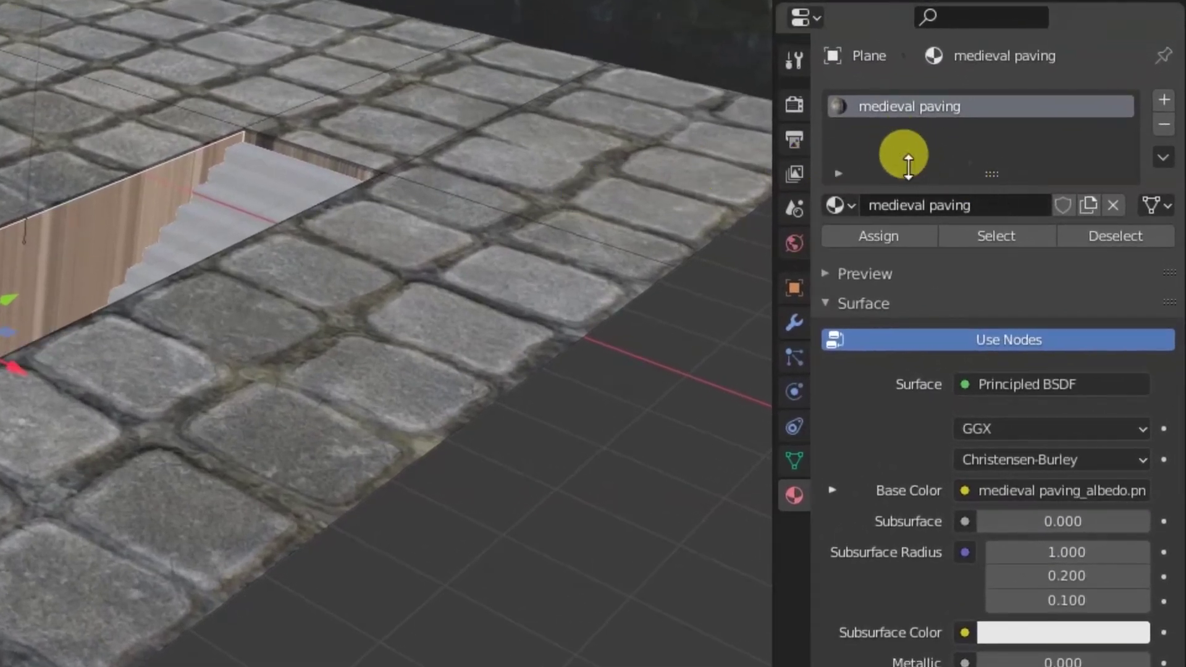
left_click(1164, 100)
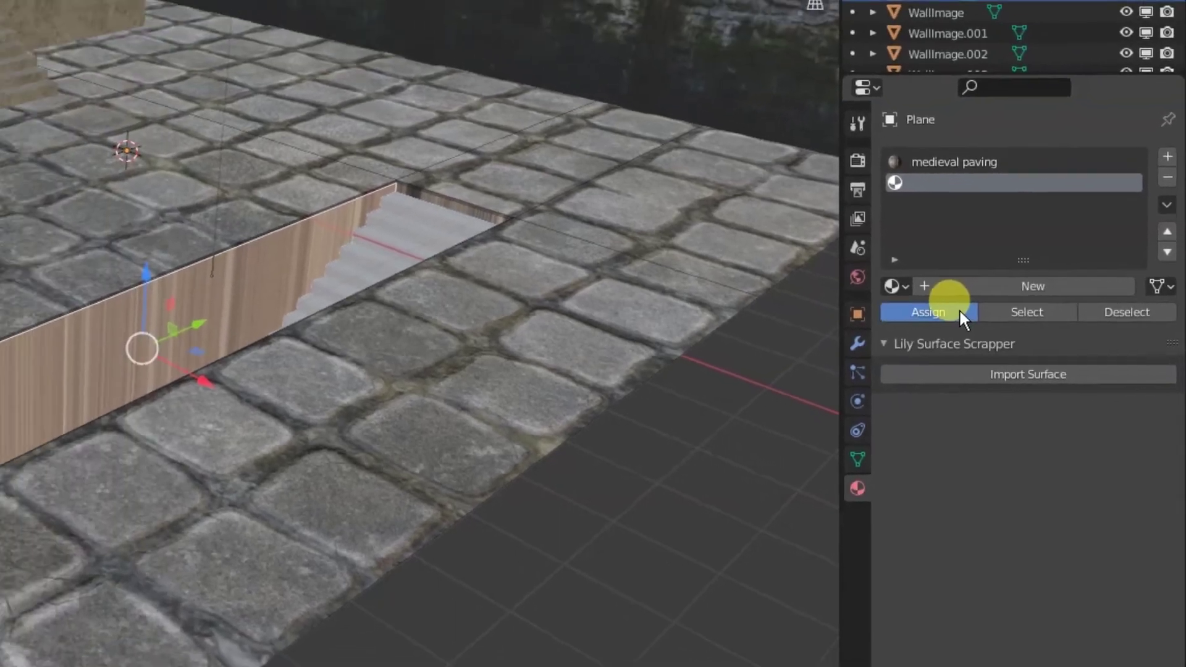
left_click(908, 285)
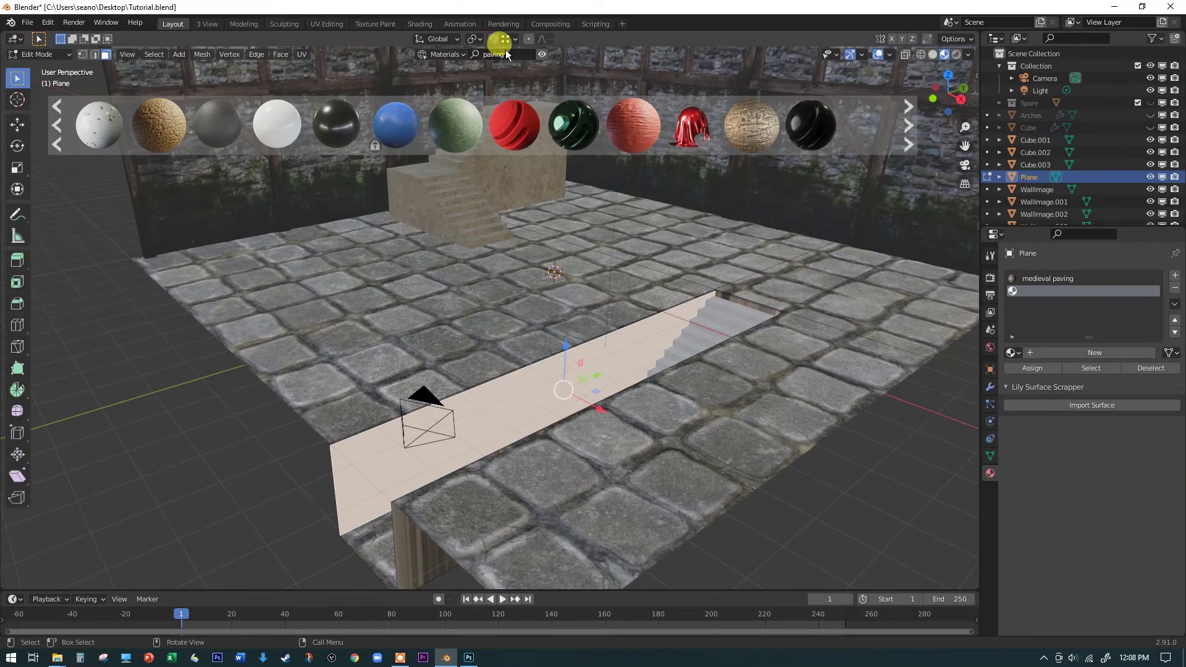
type("stone wall")
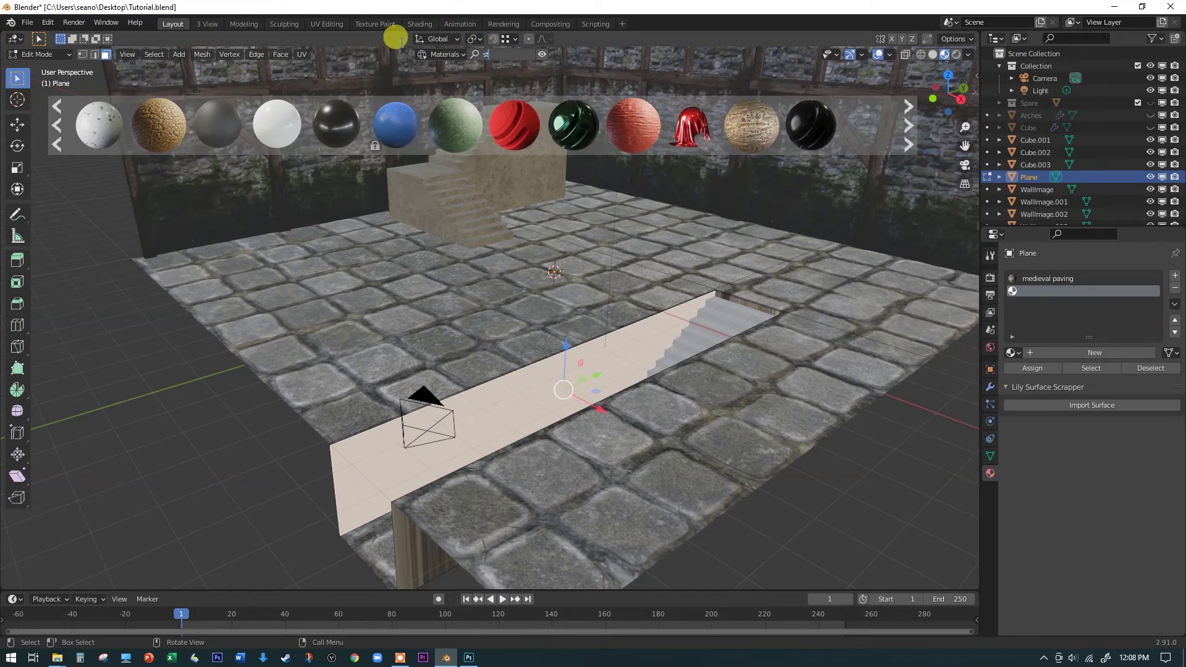
key("Return")
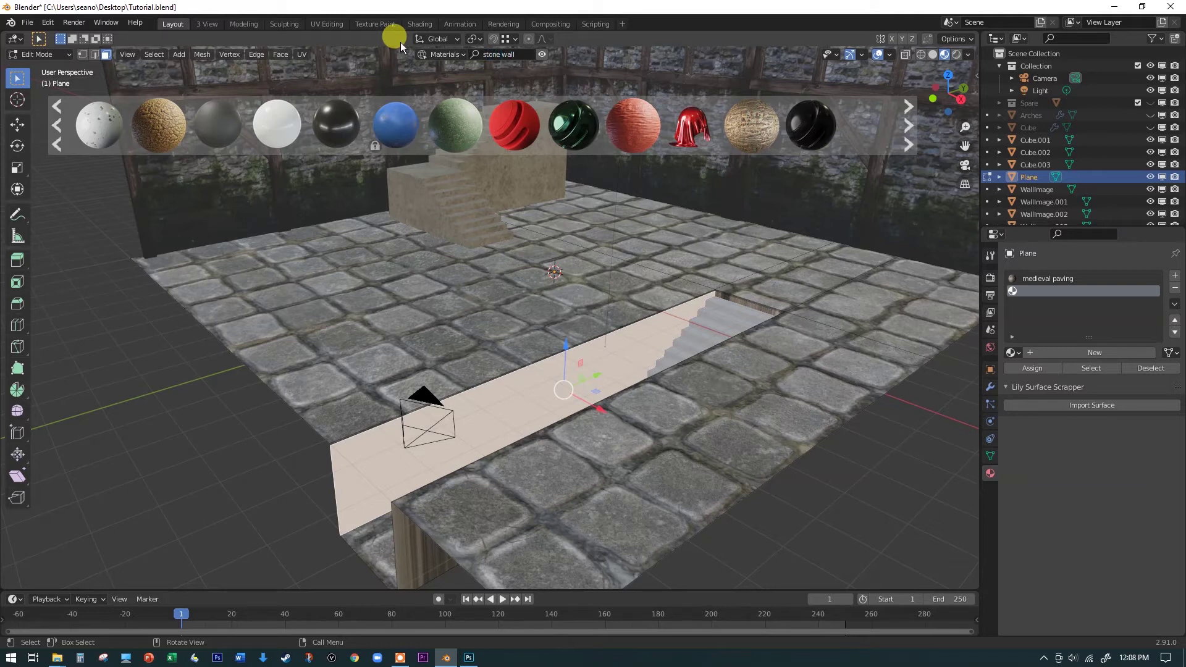
Drop Stone Dirt Wall 02 onto the wall faces, then check the paving and stone material slots.
mouse_move(513, 146)
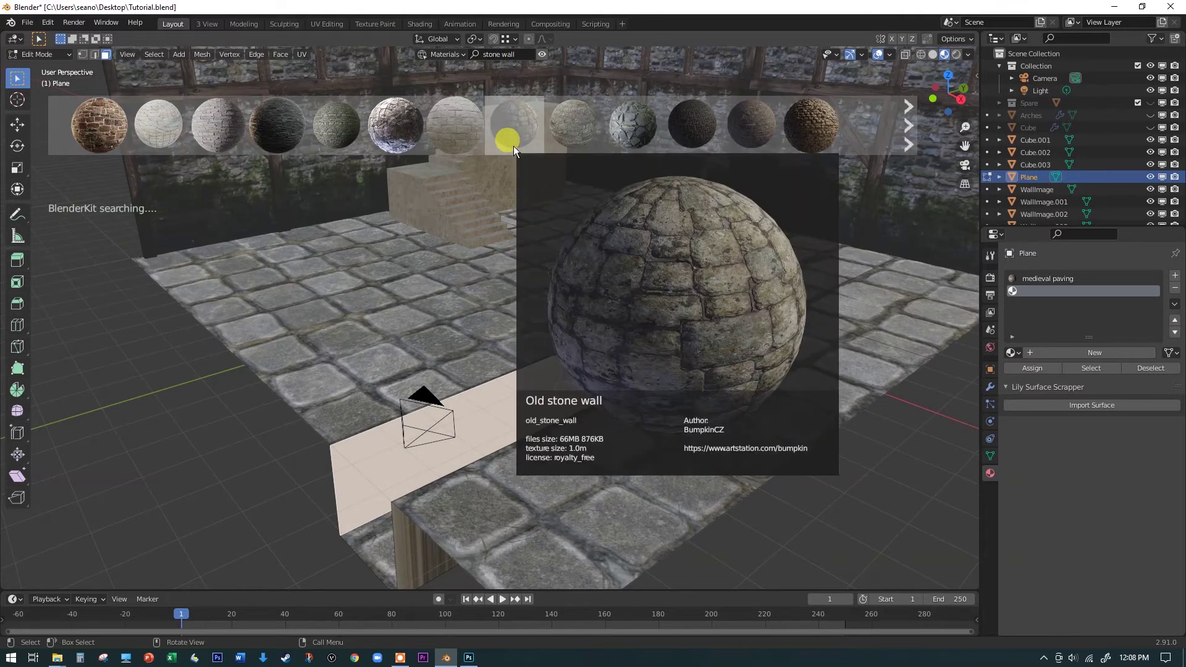
mouse_move(823, 135)
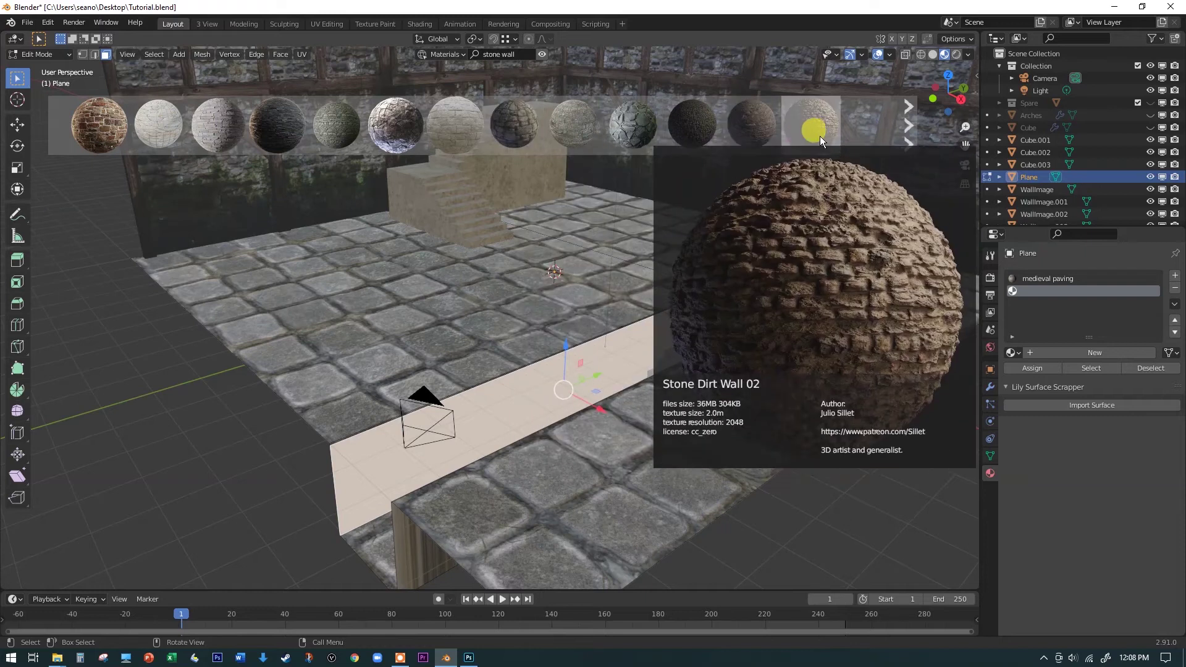
left_click_drag(823, 134, 540, 407)
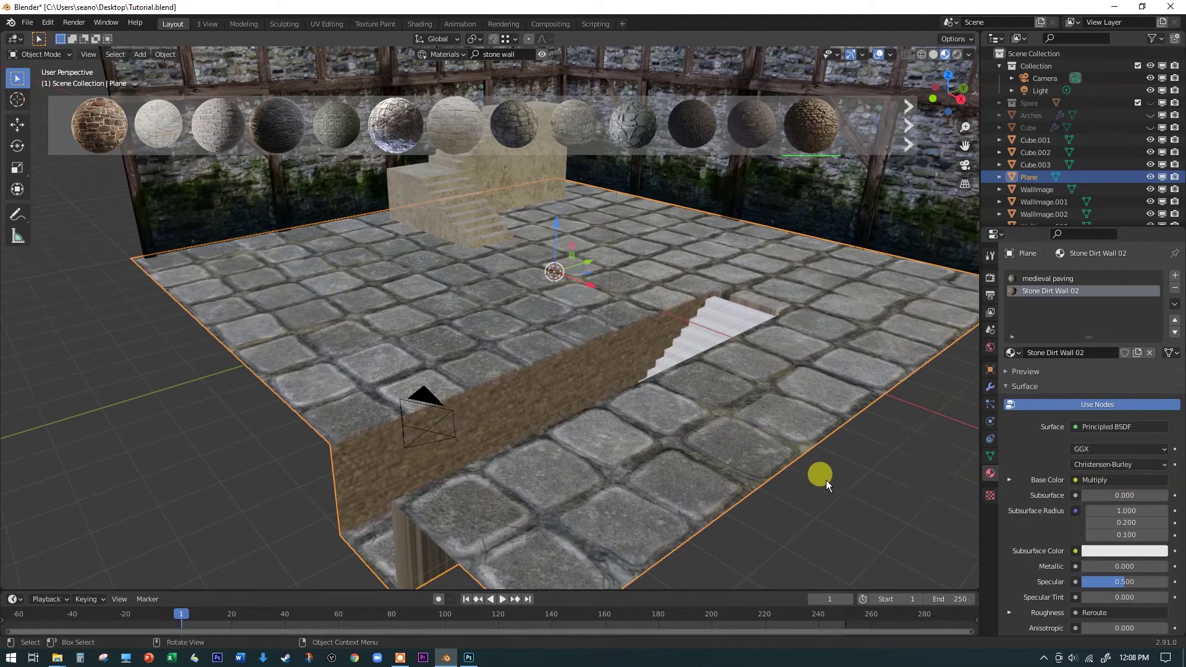
scroll(506, 435, "up", 5)
scroll(458, 384, "down", 5)
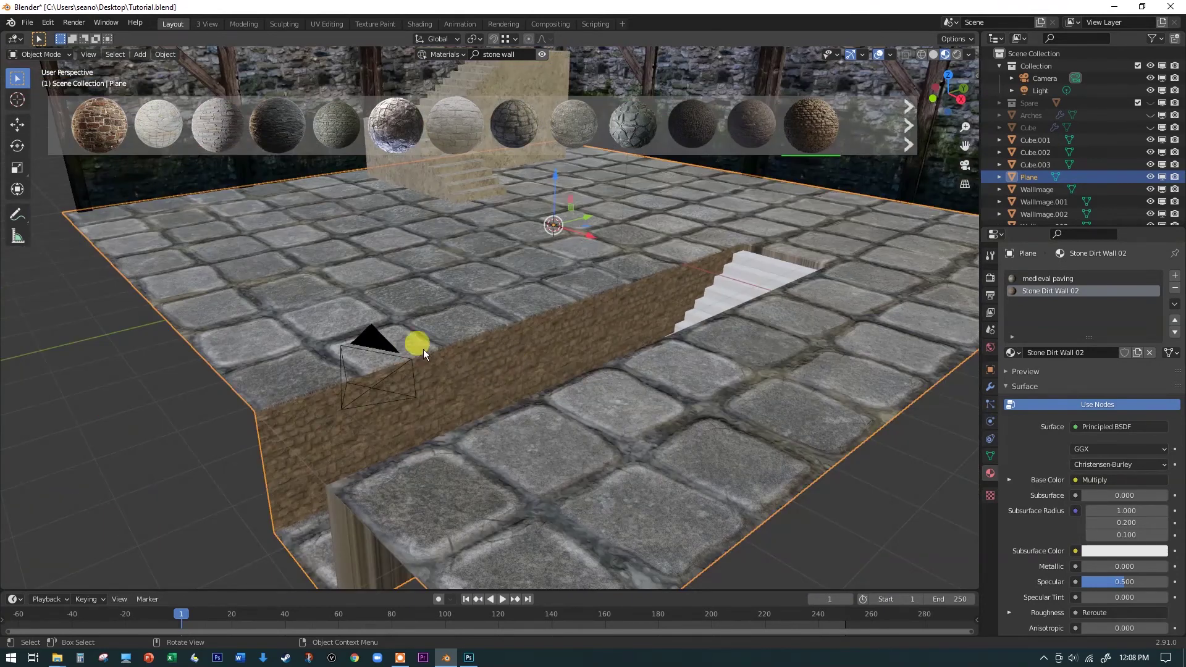
left_click(1056, 280)
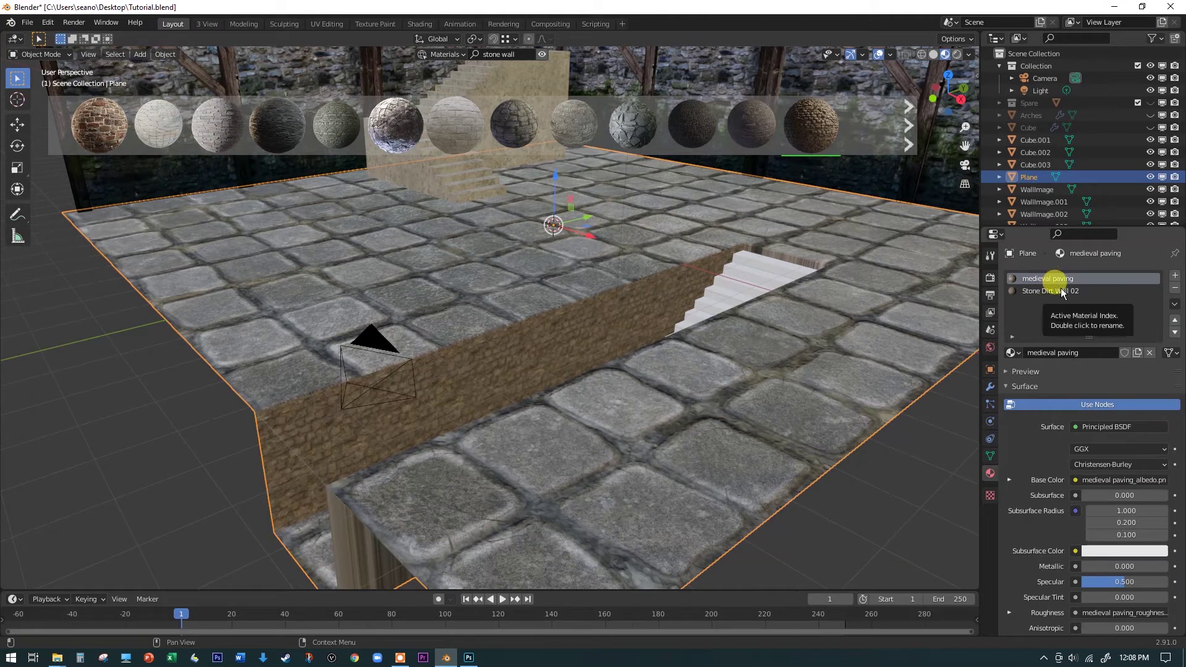
left_click(1061, 292)
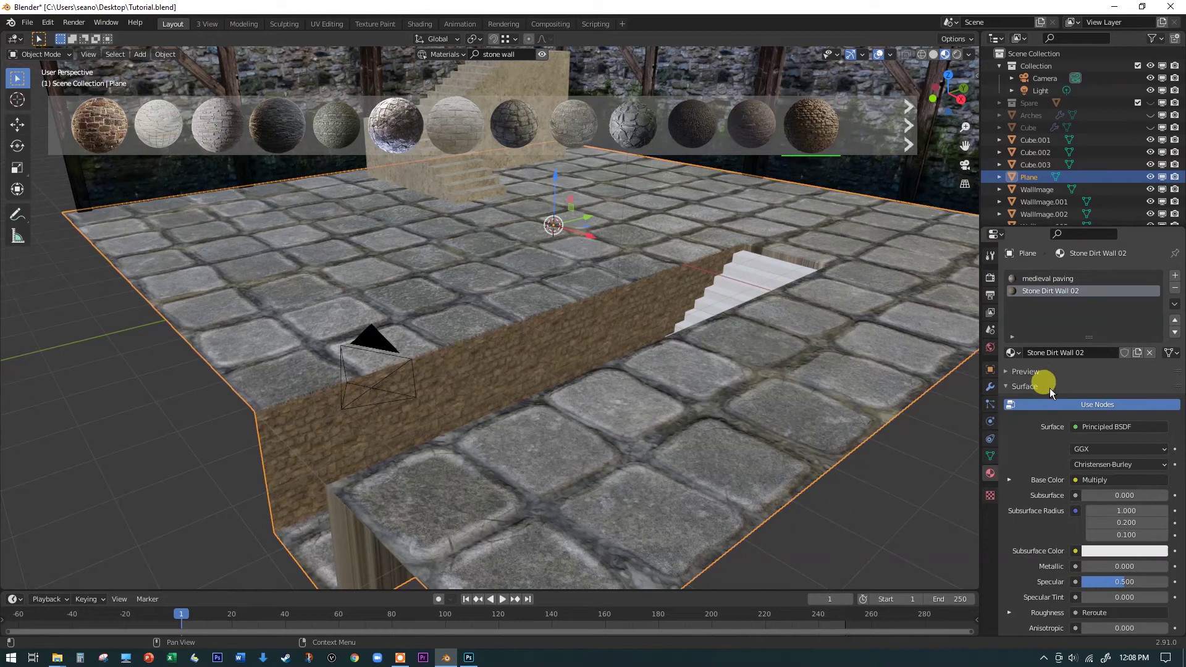
scroll(472, 385, "down", 5)
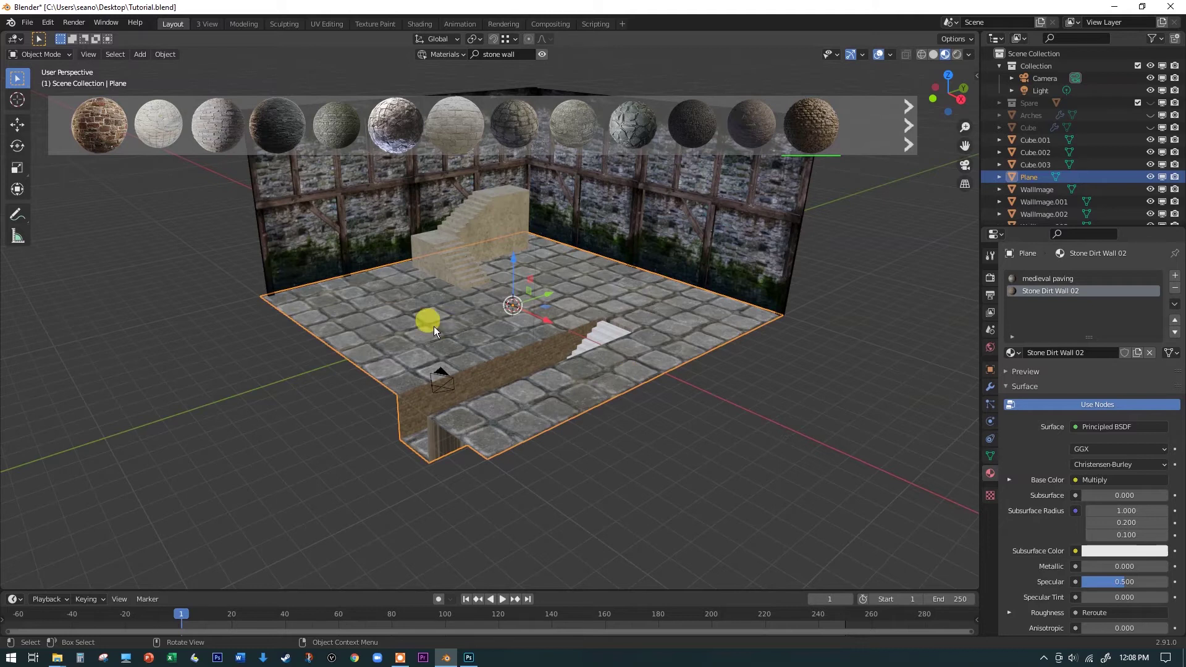
In the UV Editing workspace, select all of the floor Plane's faces.
left_click(338, 23)
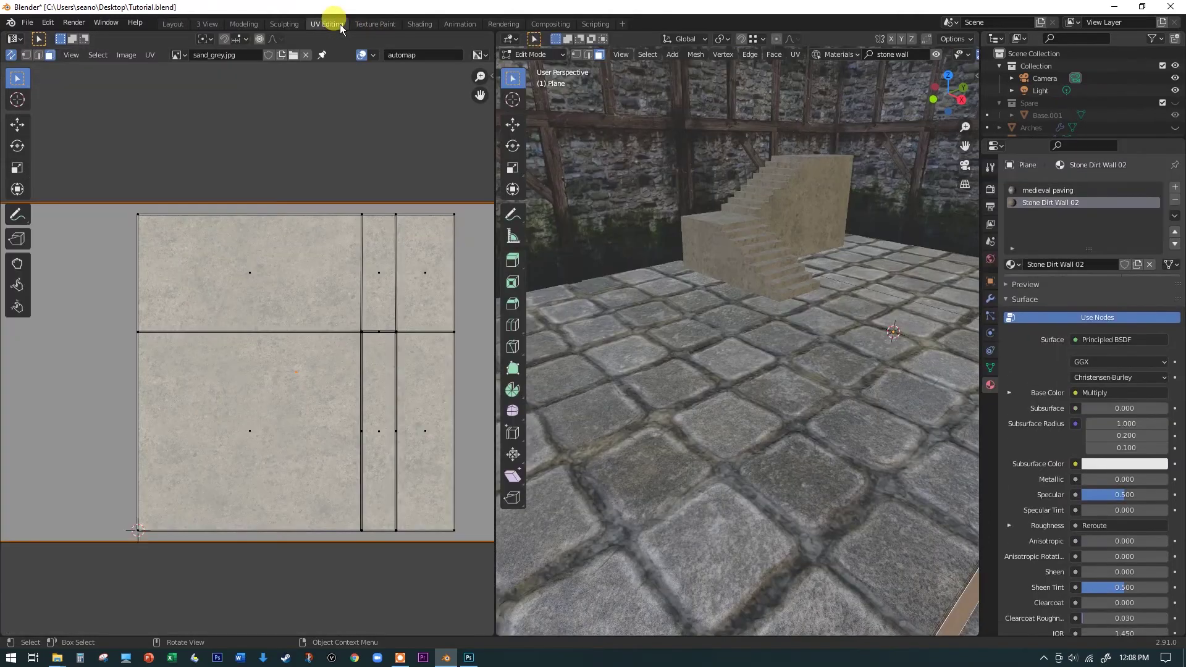
scroll(584, 311, "down", 3)
left_click(597, 318)
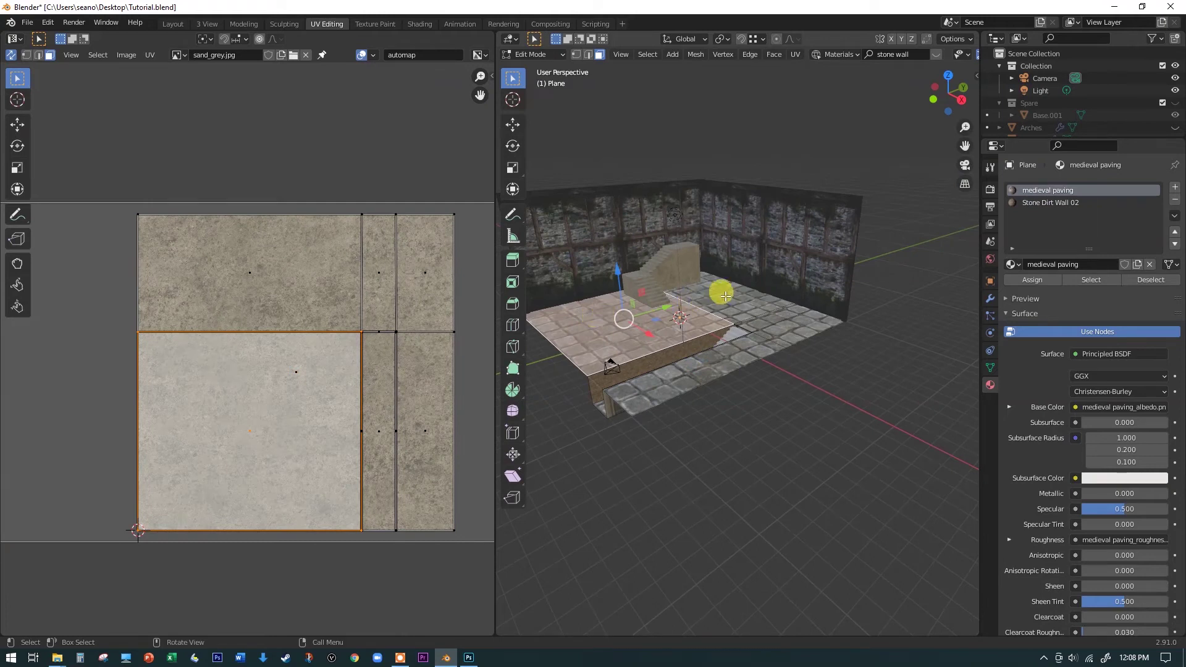
key("ctrl+a")
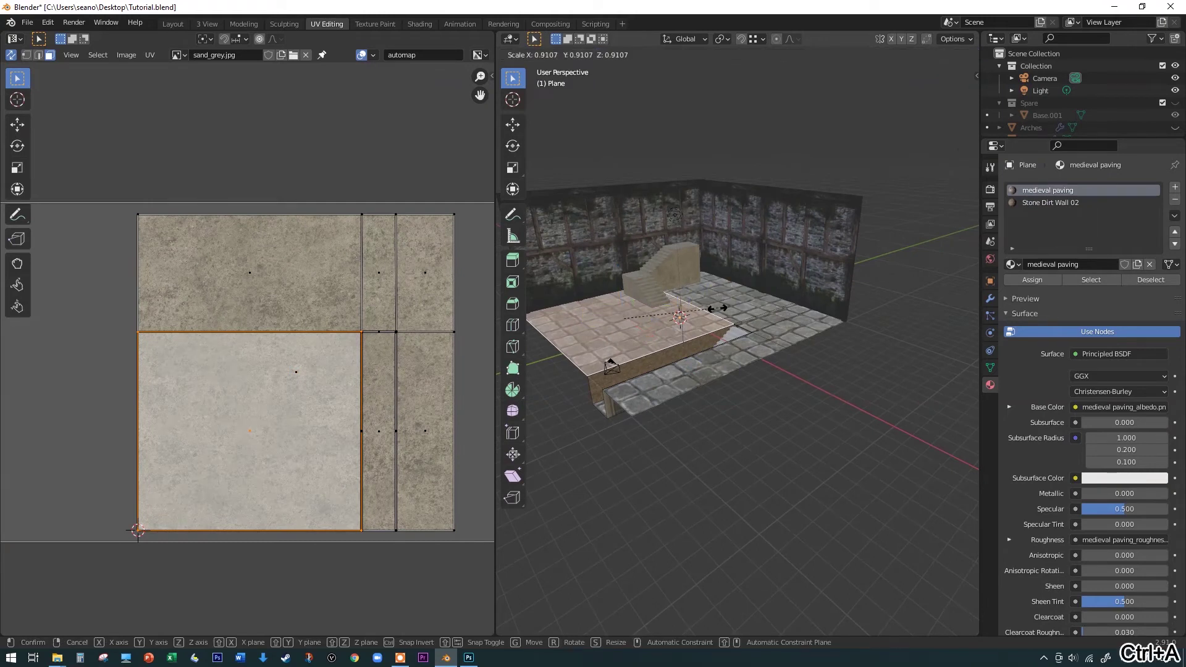
left_click(708, 307)
key("a")
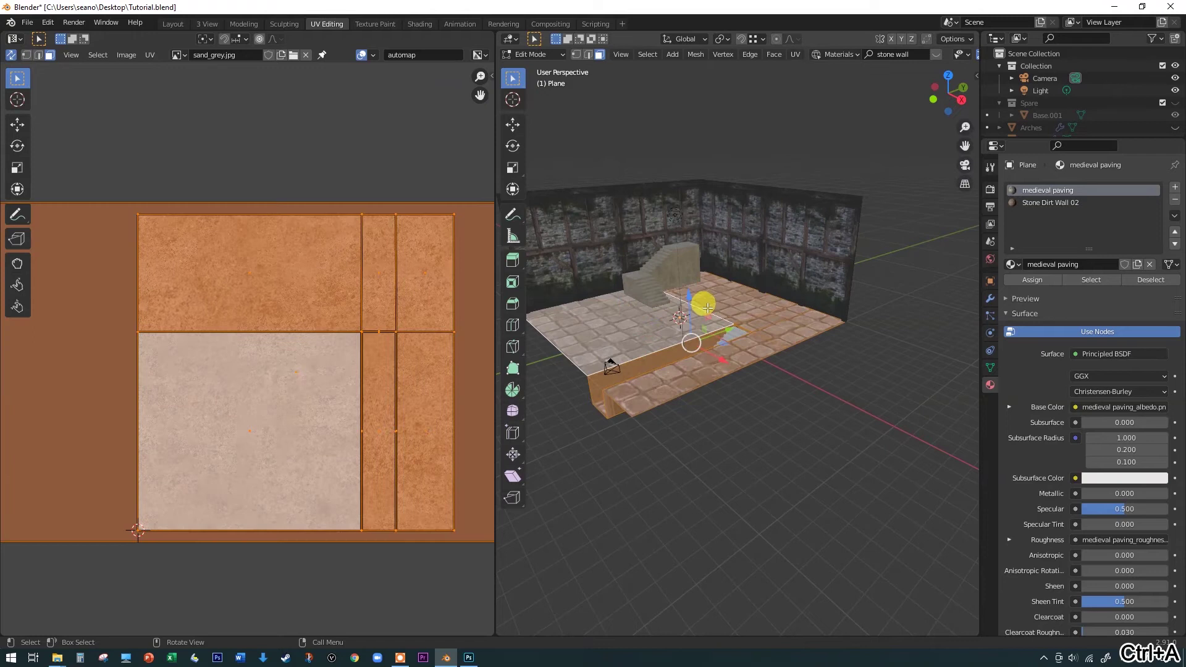
Show medieval paving_albedo.png behind the floor UVs instead of sand_grey.jpg.
left_click(649, 352, "shift")
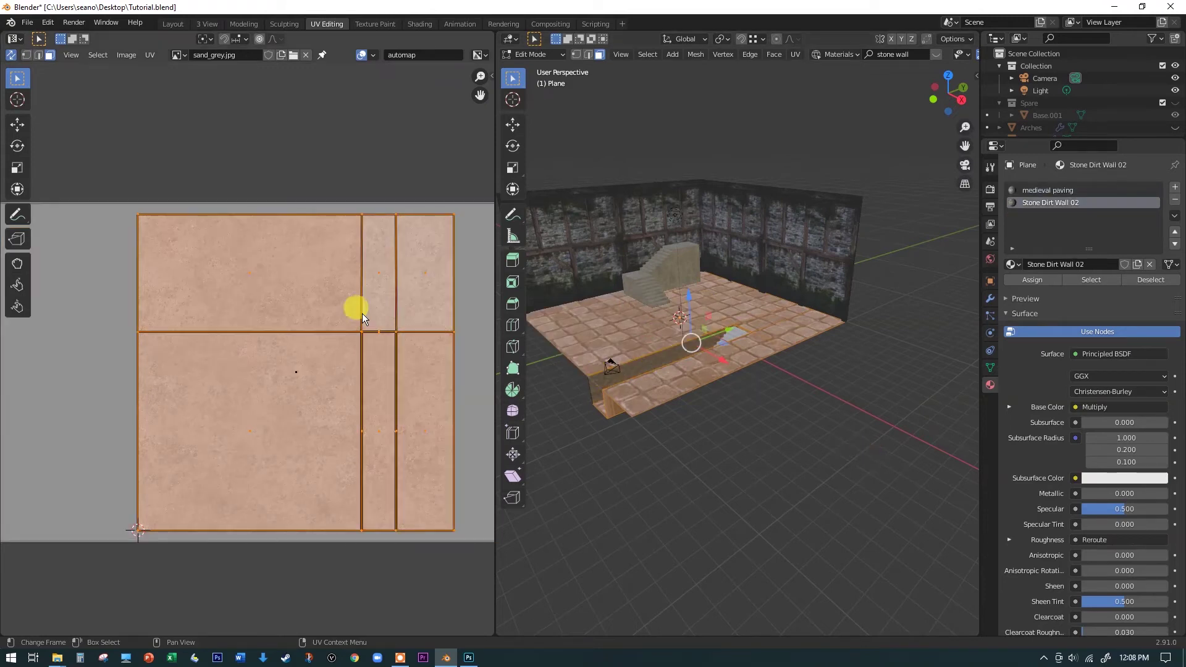
scroll(352, 265, "down", 3)
scroll(195, 102, "down", 3)
scroll(196, 103, "down", 2)
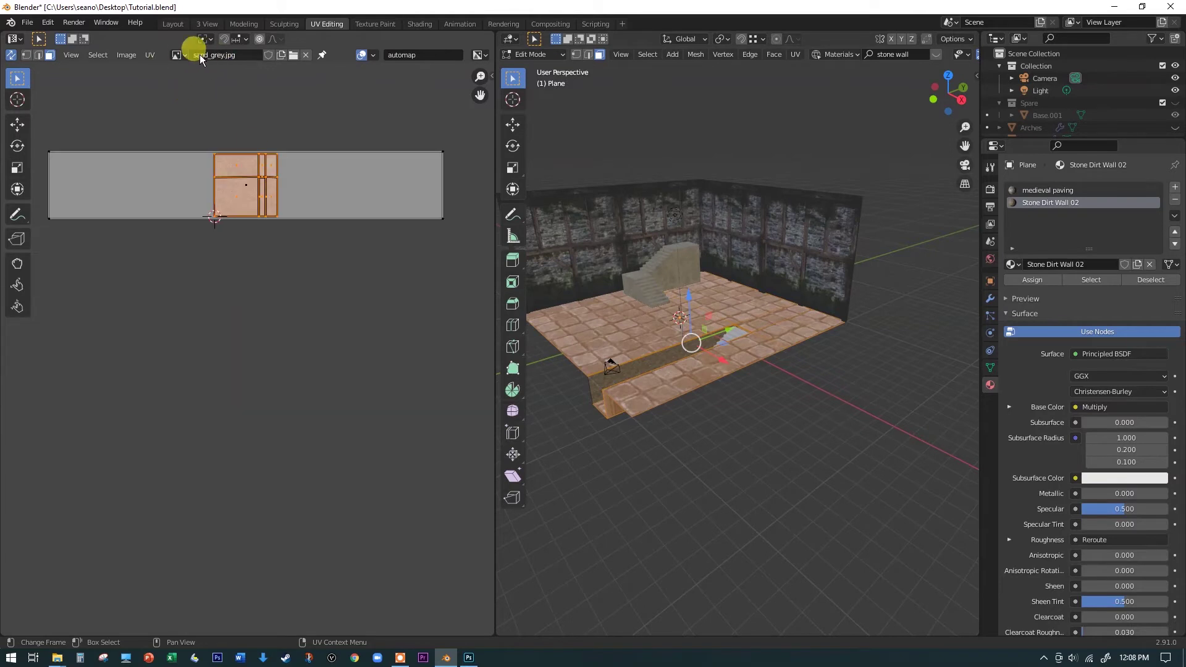
left_click(179, 54)
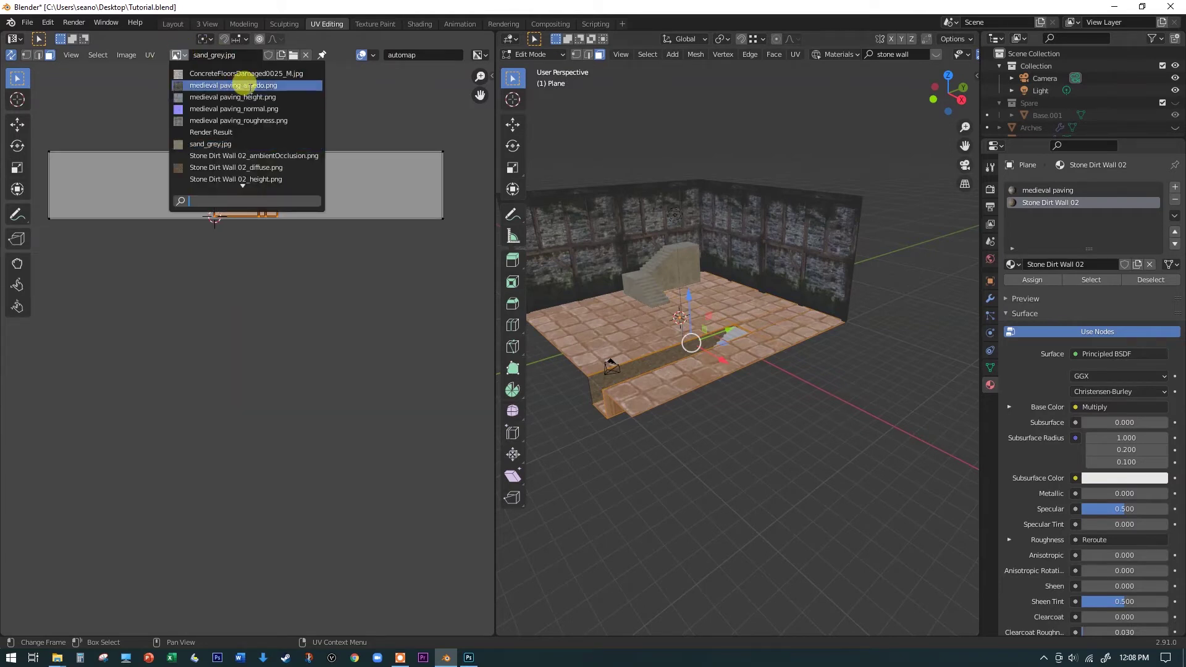
left_click(263, 85)
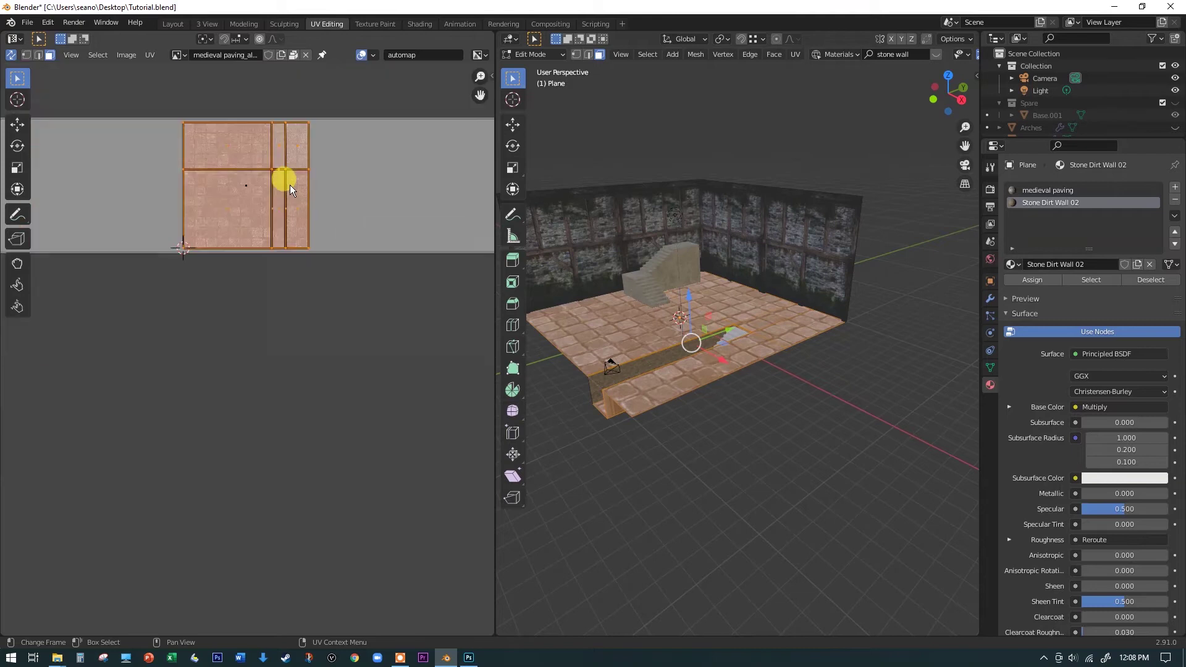
Scale the floor UVs up by about 2.44 so the paving repeats smaller.
scroll(281, 179, "down", 3)
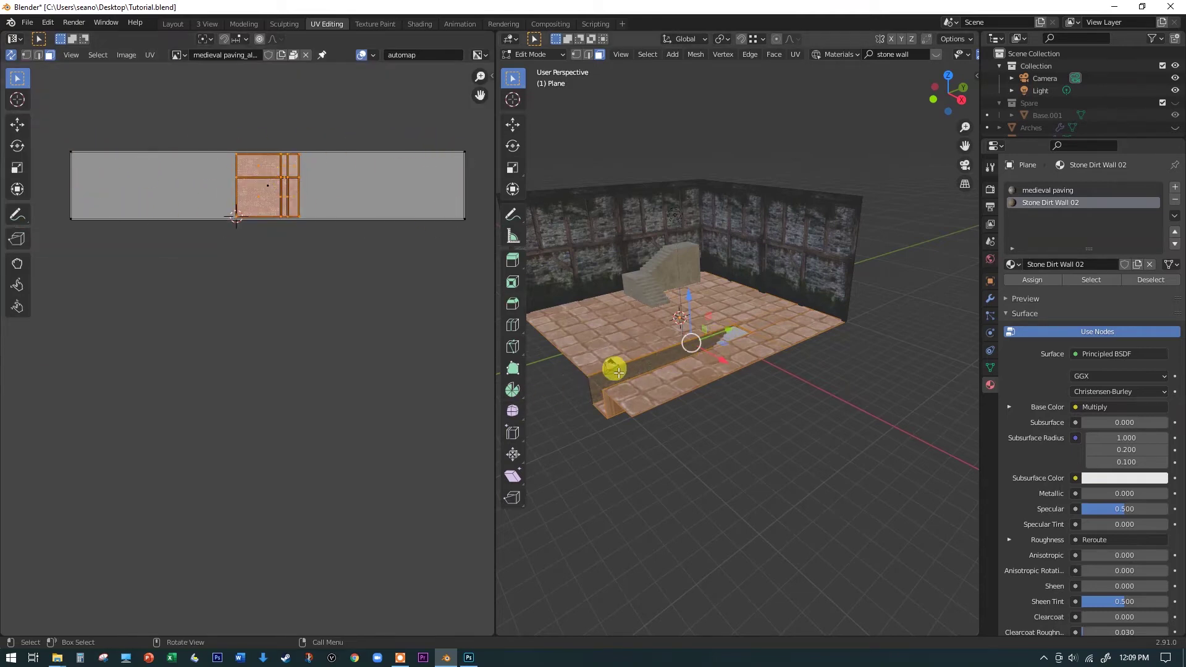
scroll(615, 358, "up", 6)
scroll(412, 227, "down", 4)
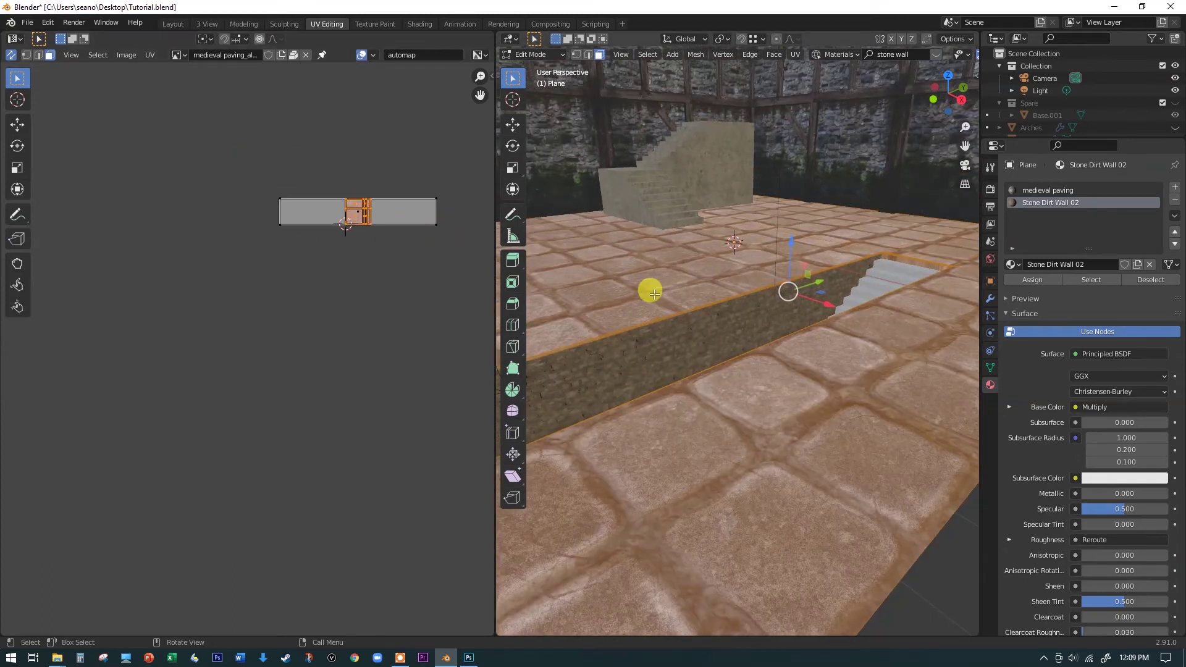
scroll(649, 286, "up", 3)
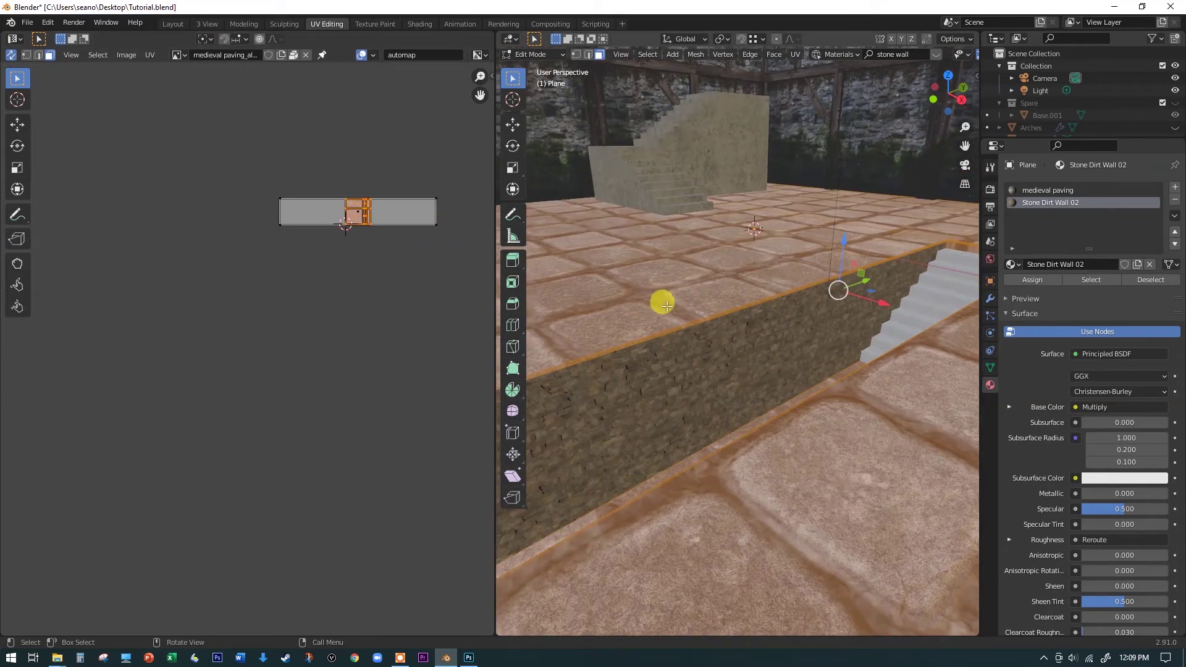
scroll(651, 283, "down", 3)
scroll(381, 193, "up", 3)
scroll(364, 197, "up", 2)
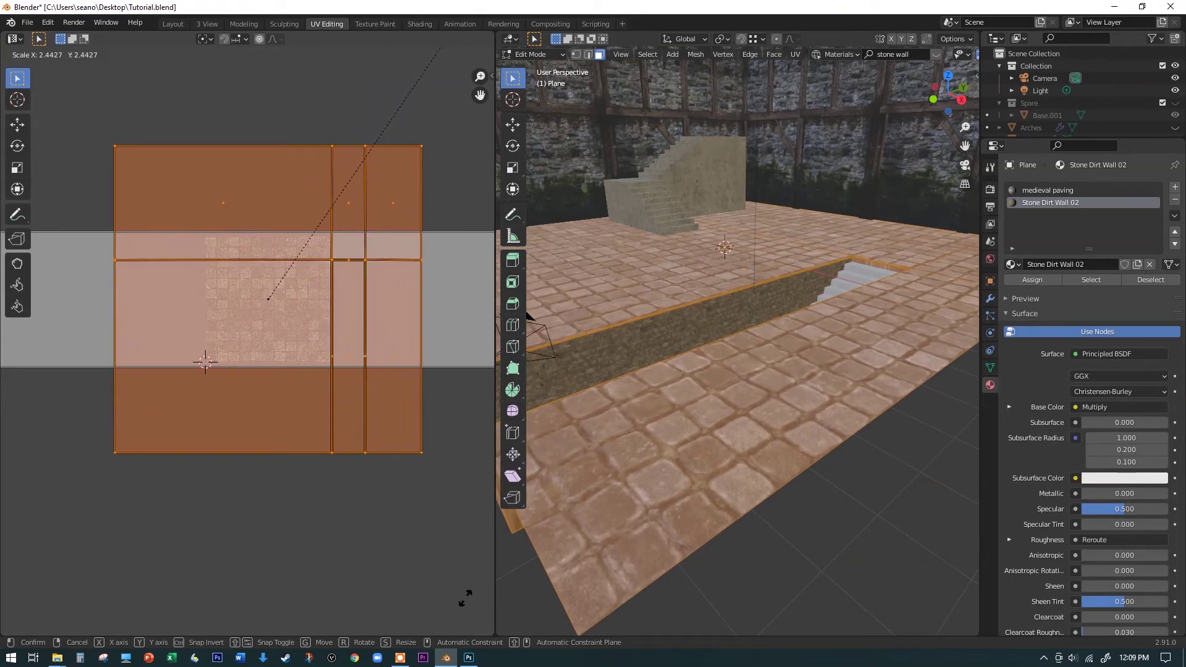
left_click(440, 47)
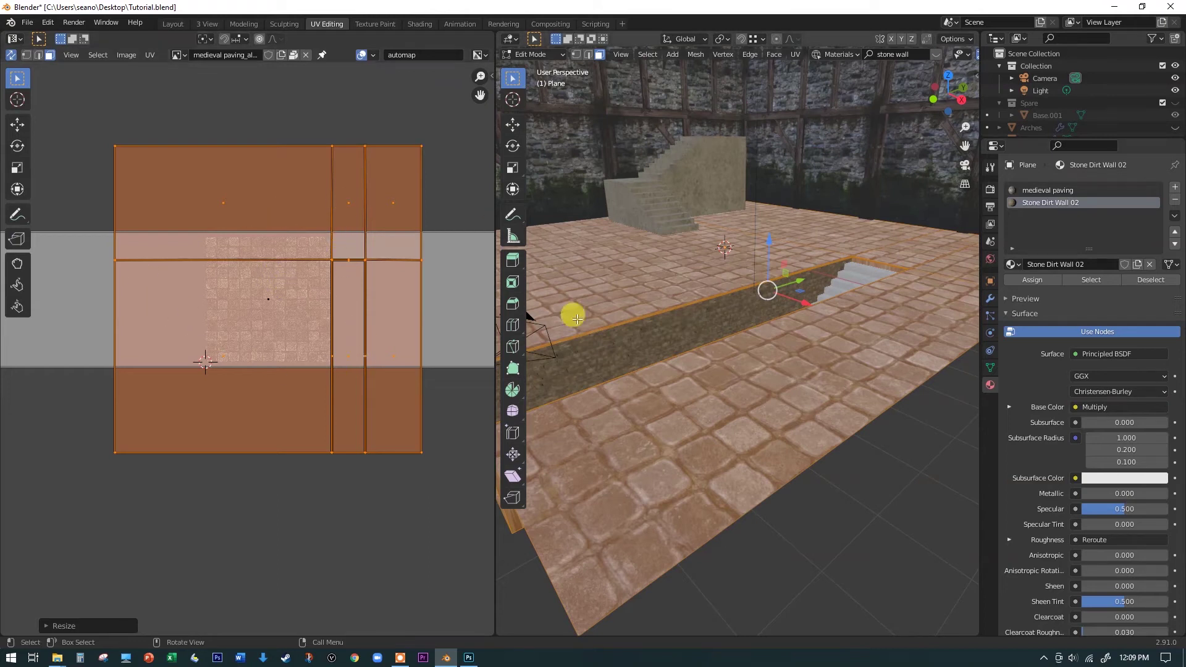
Clear the floor selection and return to the Layout workspace.
key("alt+a")
middle_click_drag(874, 492, 715, 415)
scroll(720, 433, "up", 4)
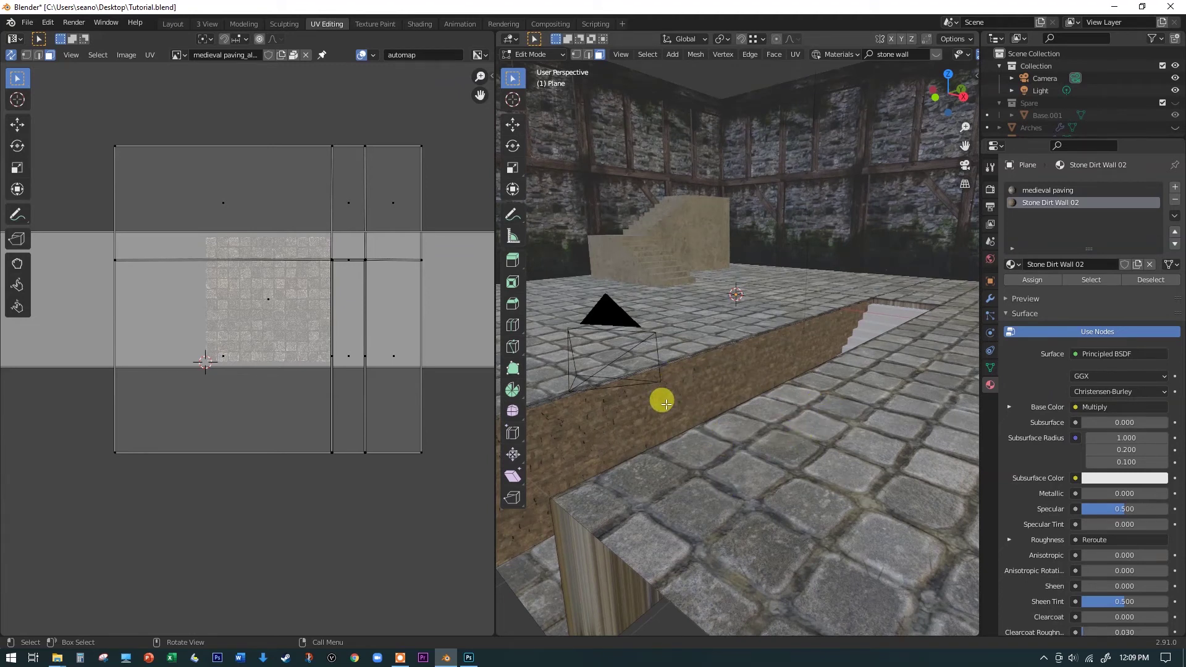
scroll(666, 401, "down", 2)
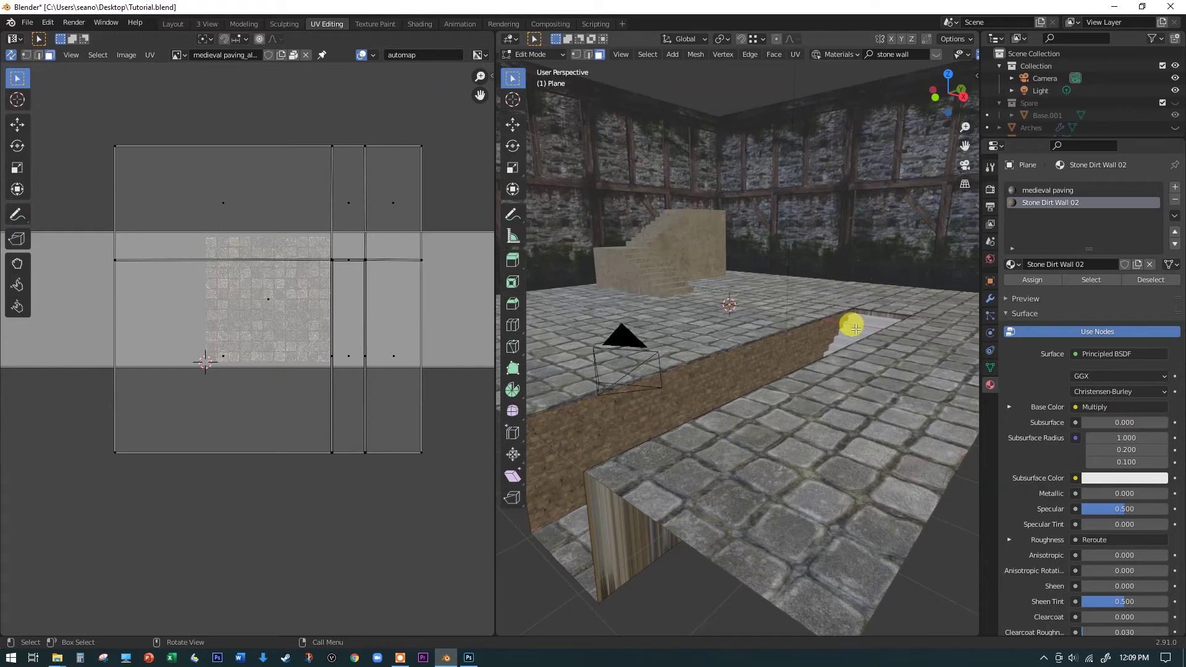
scroll(828, 322, "down", 3)
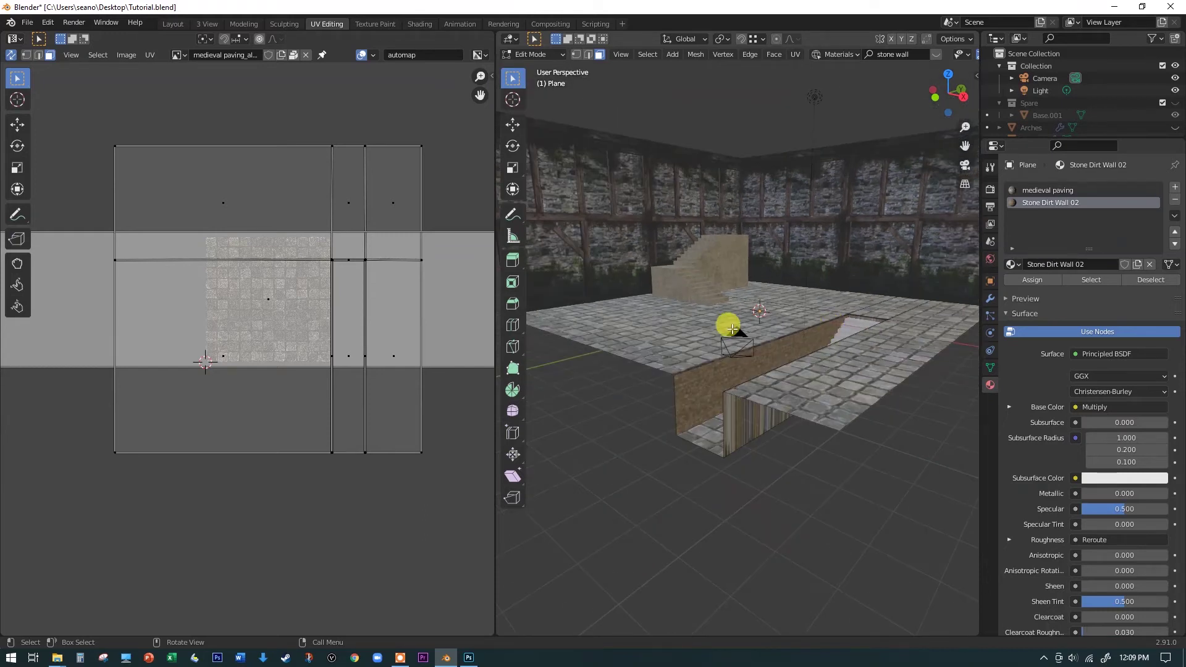
left_click(173, 24)
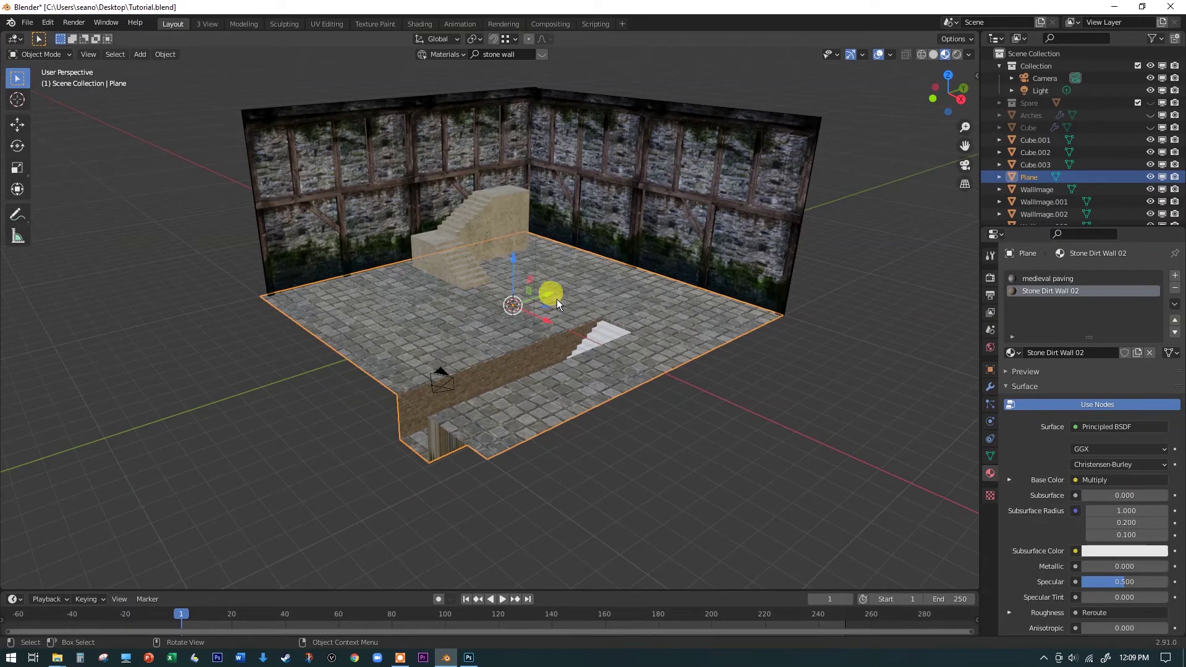
Switch the viewport to Rendered shading.
scroll(557, 303, "up", 2)
middle_click_drag(437, 315, 492, 391)
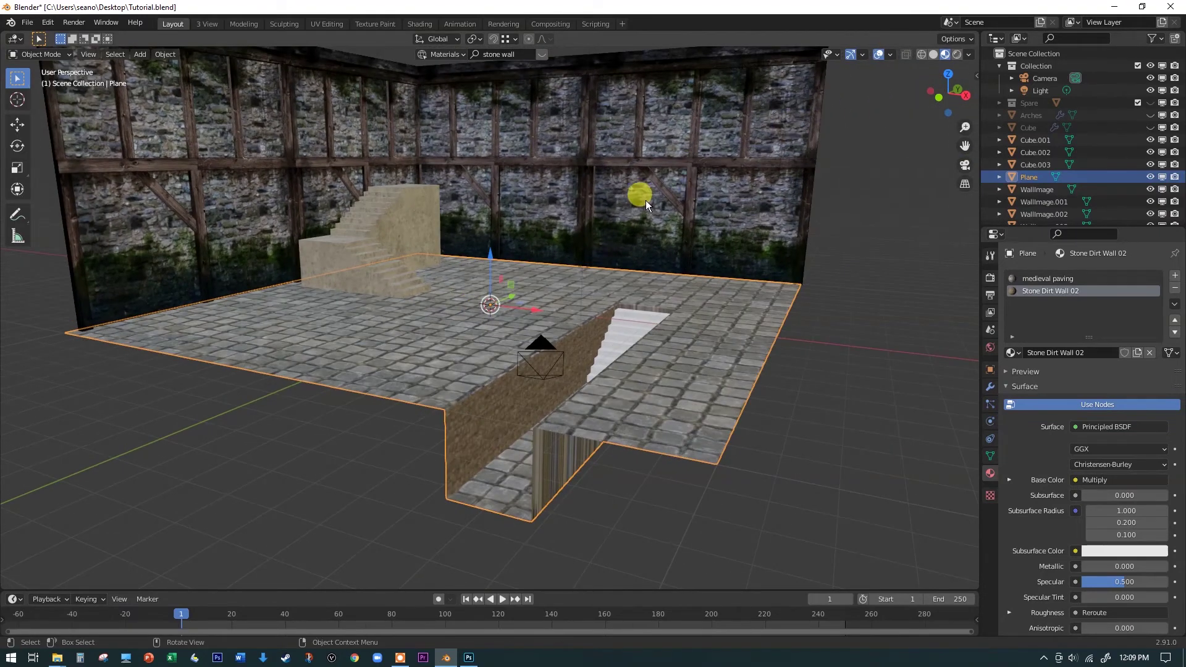
key("z")
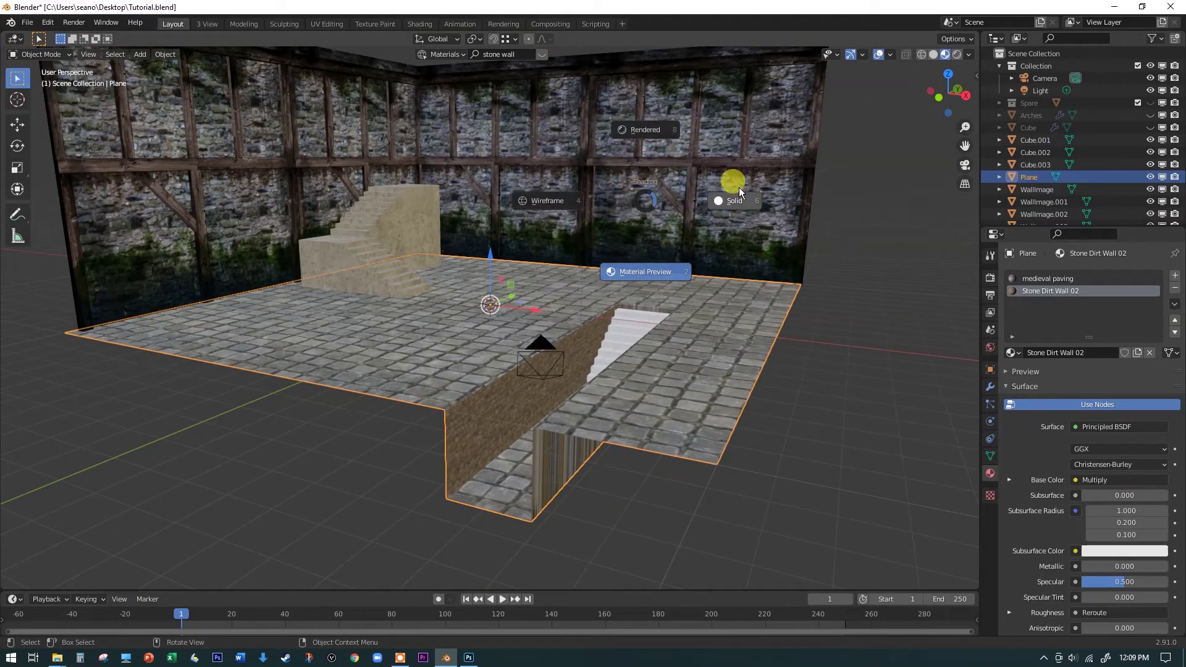
left_click(651, 131)
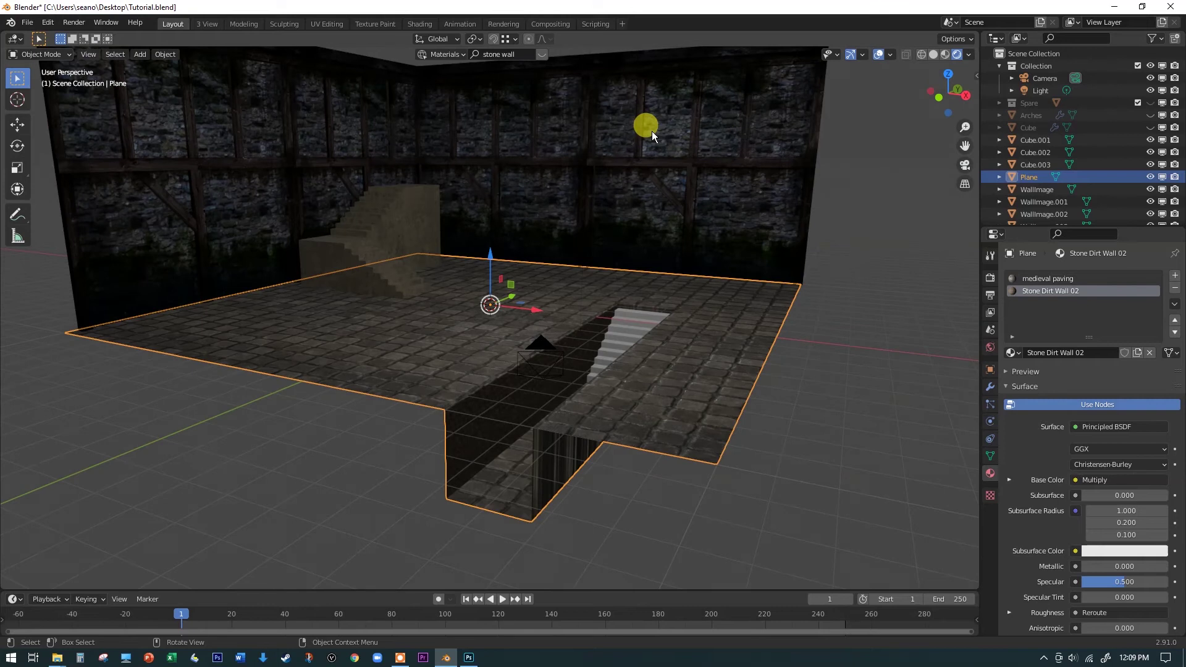
left_click(955, 56)
Orbit and zoom around the floor to inspect the rescaled paving and stone walls.
mouse_move(364, 294)
middle_mouse_down()
mouse_move(496, 343)
mouse_move(505, 328)
mouse_move(677, 334)
mouse_move(660, 339)
mouse_move(757, 379)
middle_mouse_up()
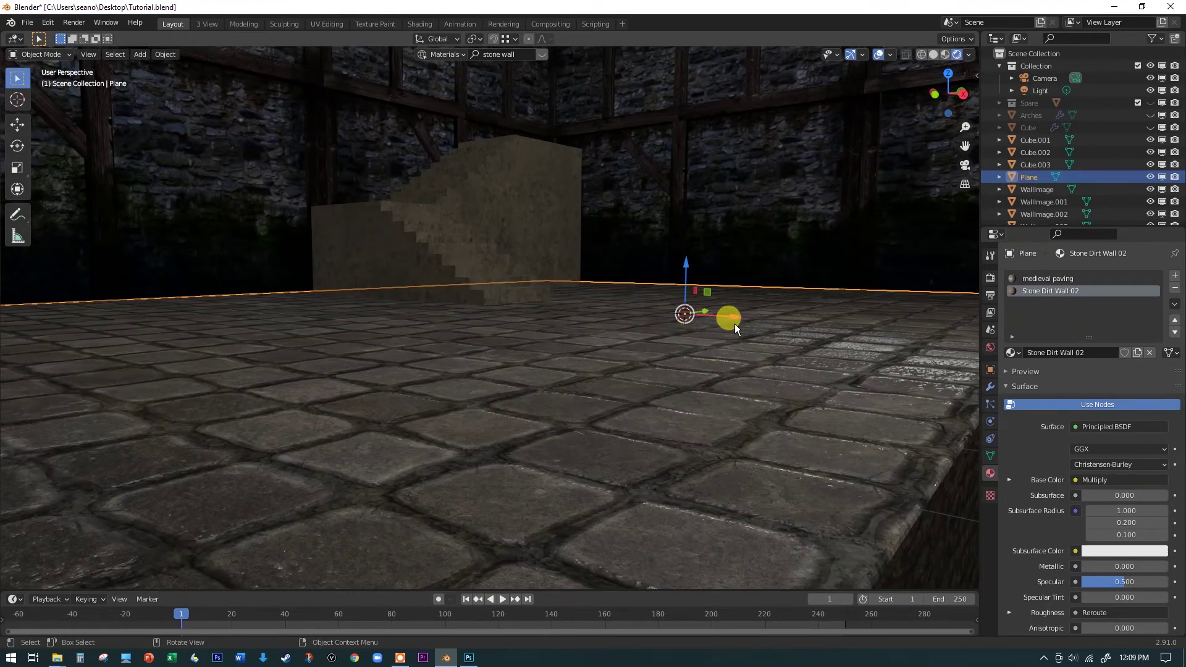
middle_click_drag(692, 451, 768, 440)
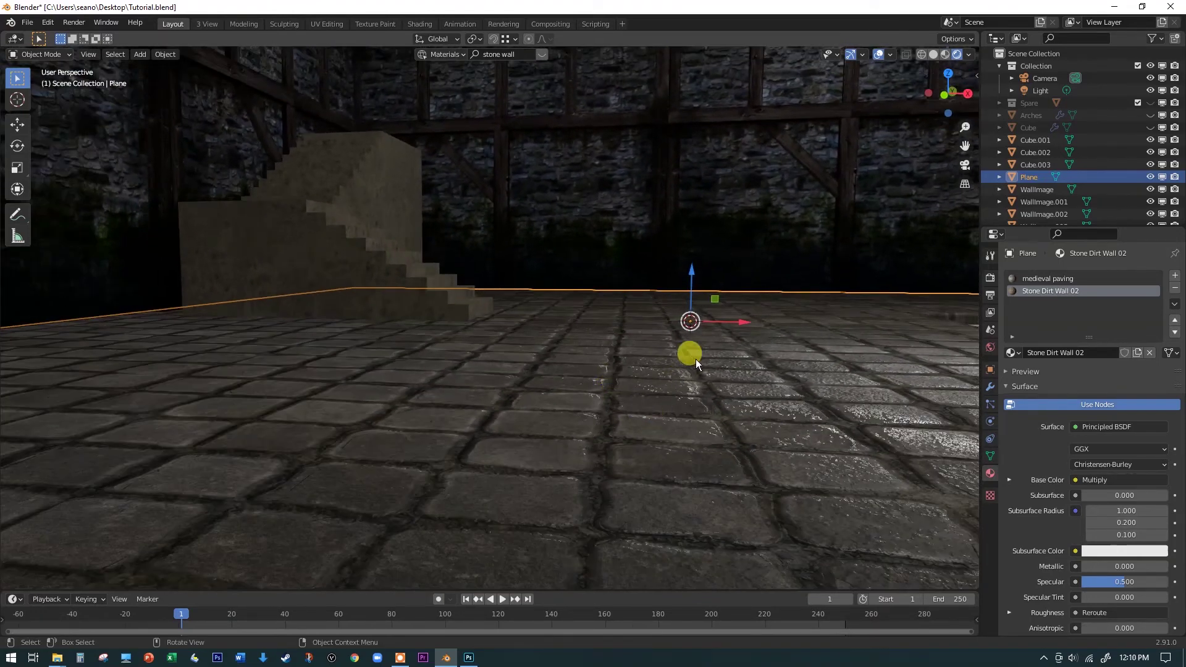
middle_click_drag(825, 381, 744, 448)
scroll(745, 448, "down", 3)
scroll(754, 454, "up", 3)
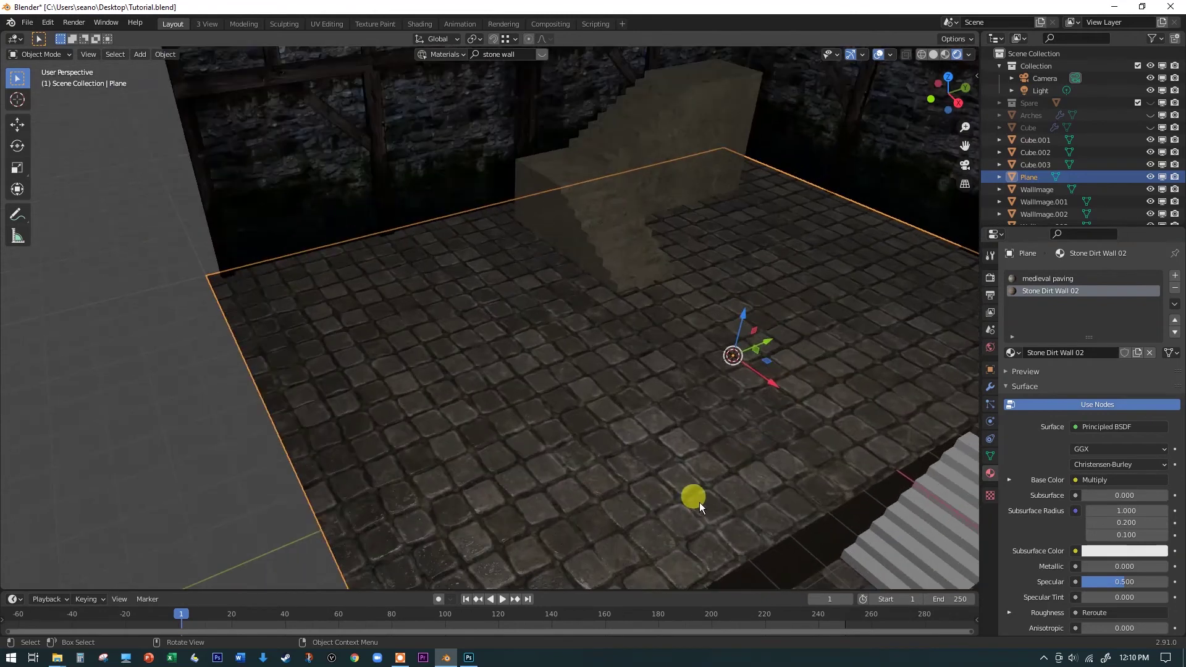
scroll(704, 488, "up", 2)
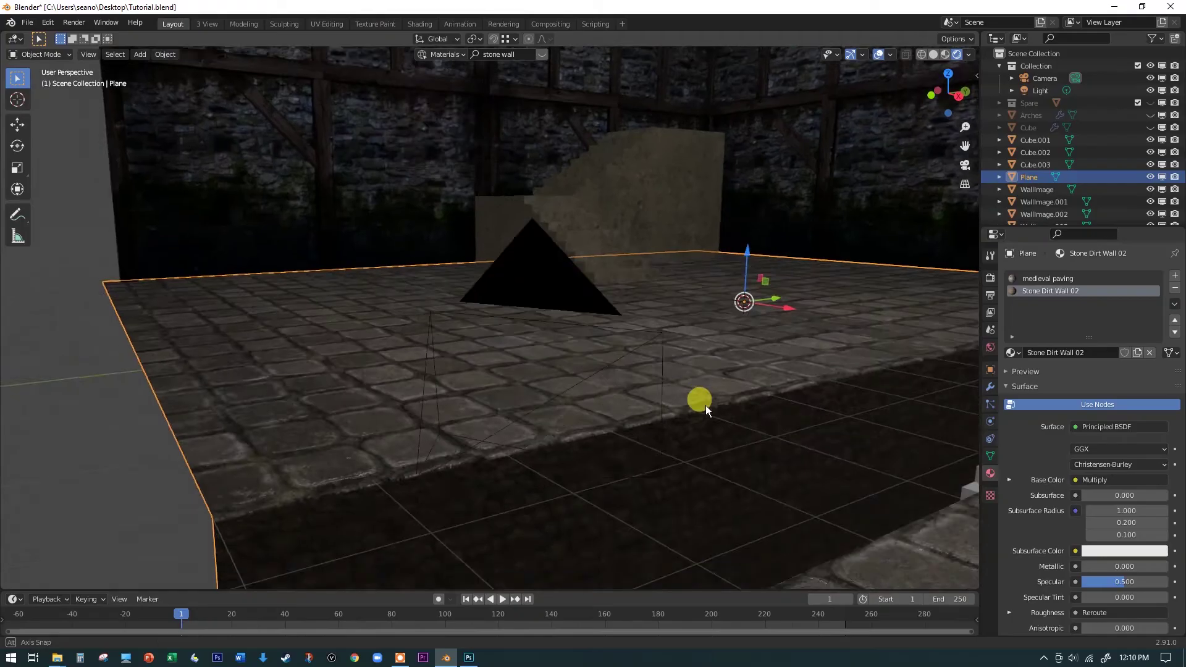
scroll(705, 405, "up", 2)
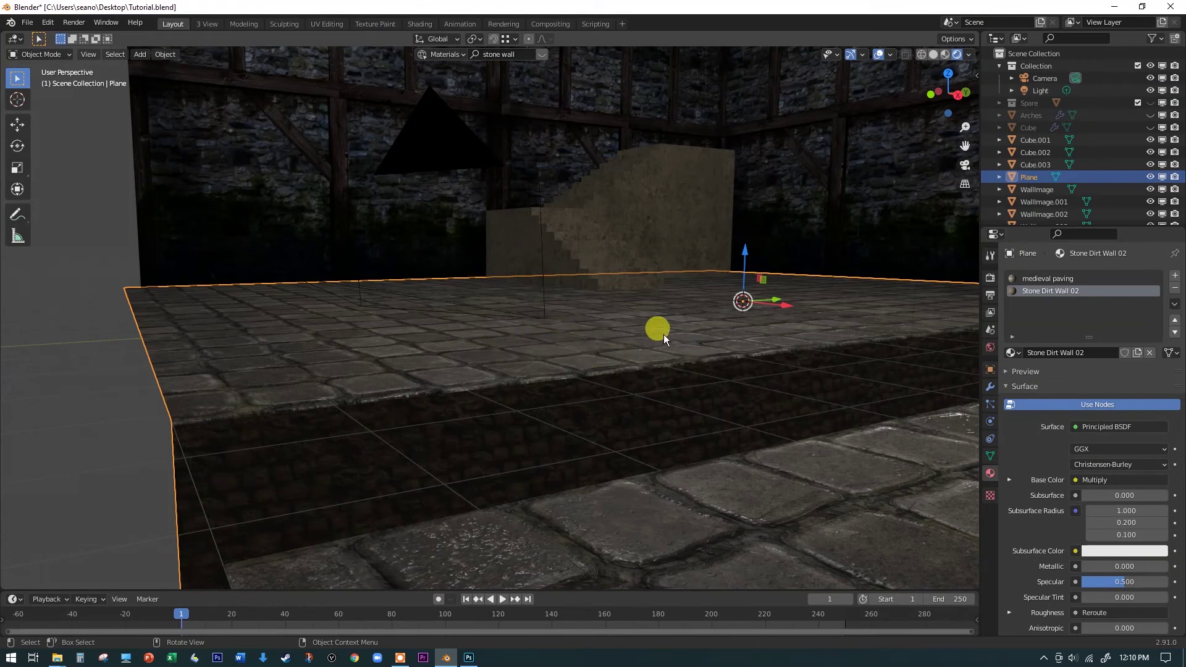
middle_click_drag(549, 344, 667, 388)
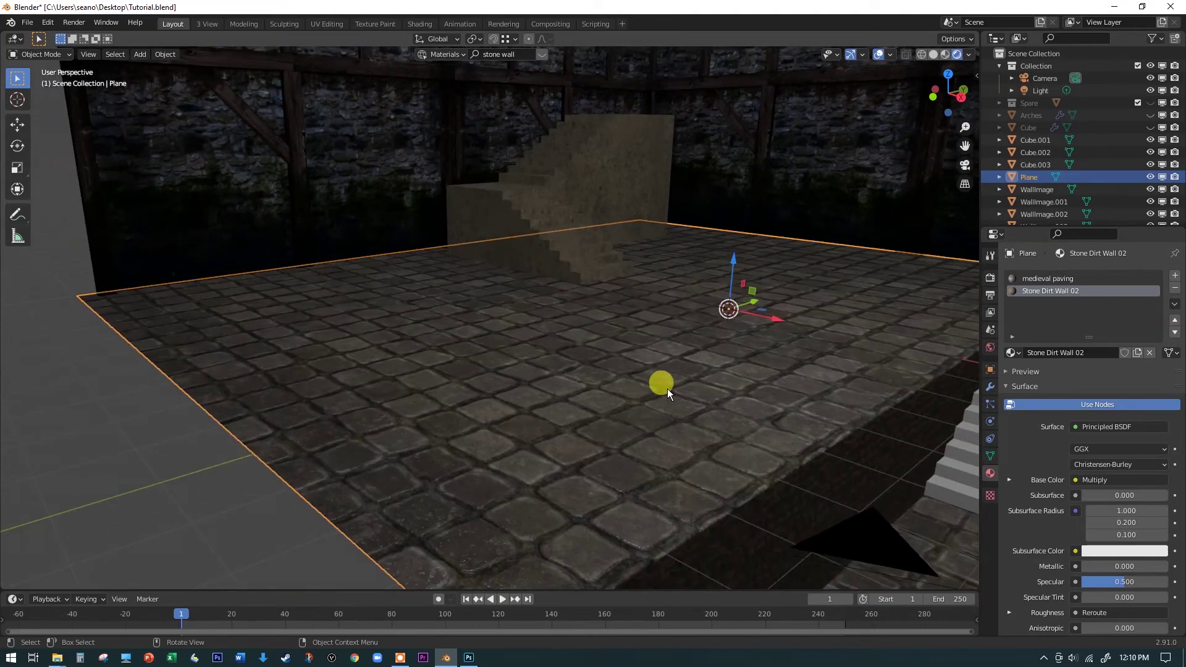
scroll(666, 388, "down", 2)
scroll(666, 388, "down", 1)
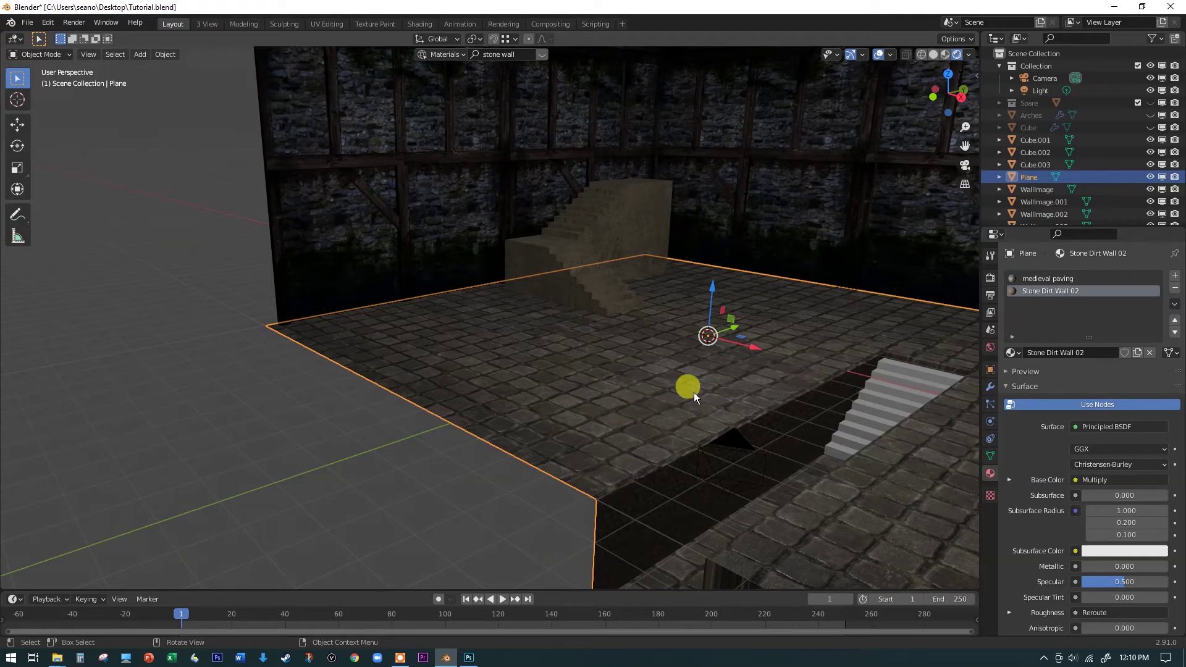
Unhide and select the Arches, then apply its Array and Array.001 modifiers.
middle_click_drag(688, 386, 683, 384)
left_click(287, 351)
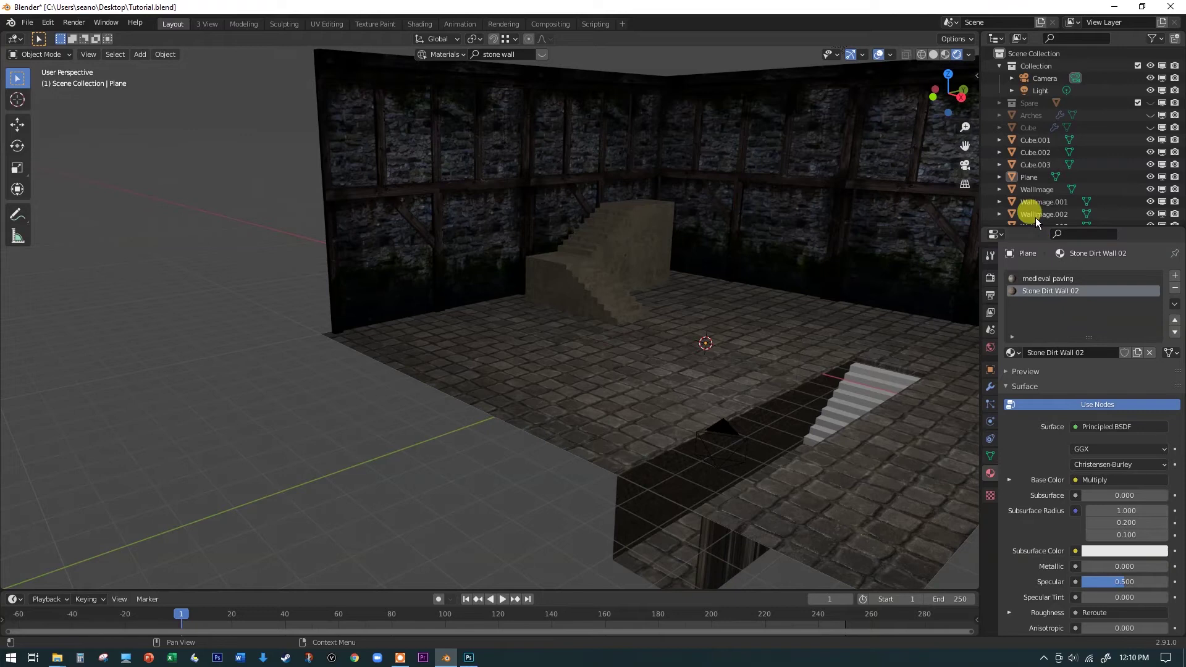
scroll(1030, 207, "down", 1)
left_click(1150, 102)
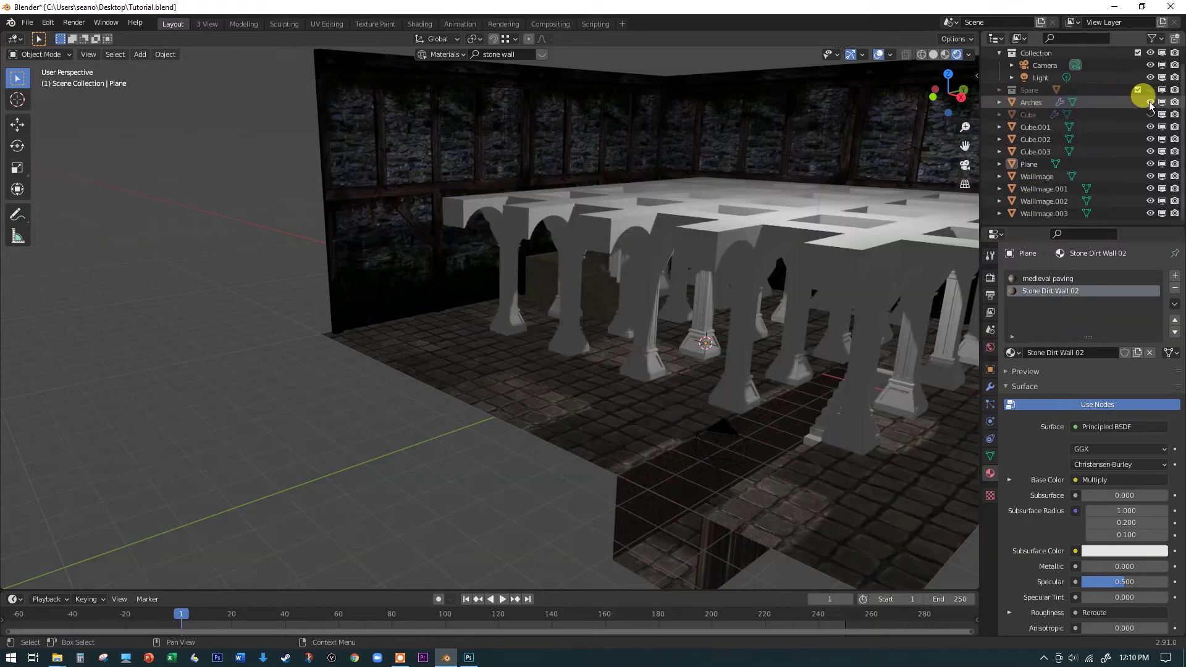
middle_click_drag(540, 367, 603, 398)
left_click(511, 337)
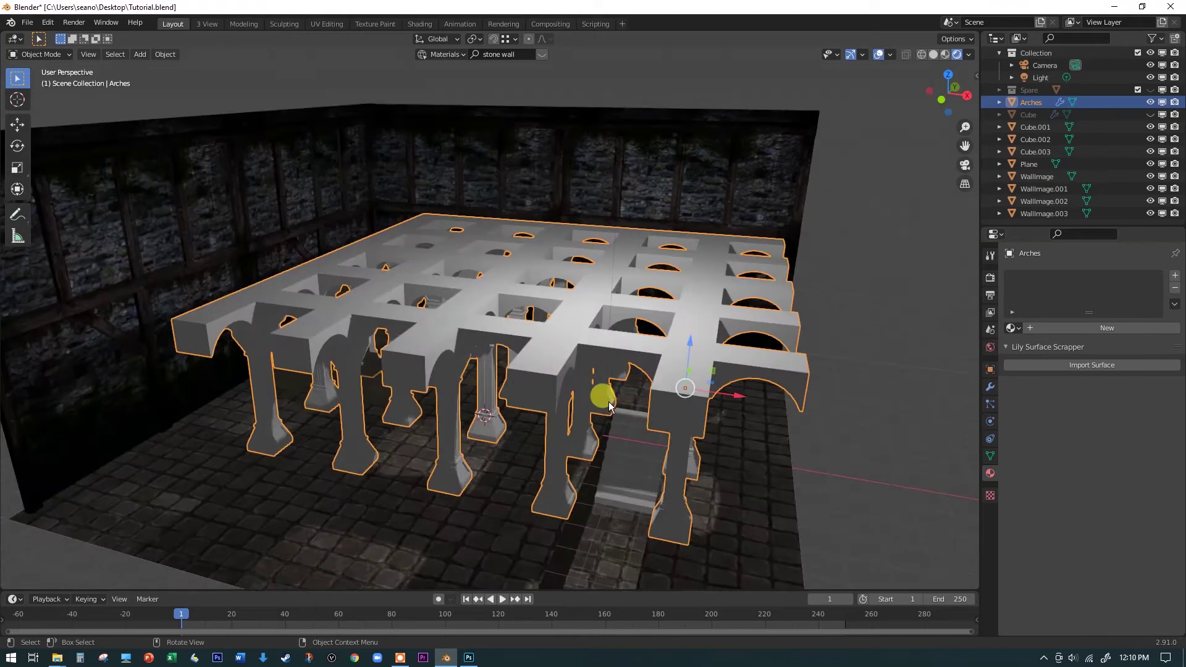
left_click(989, 387)
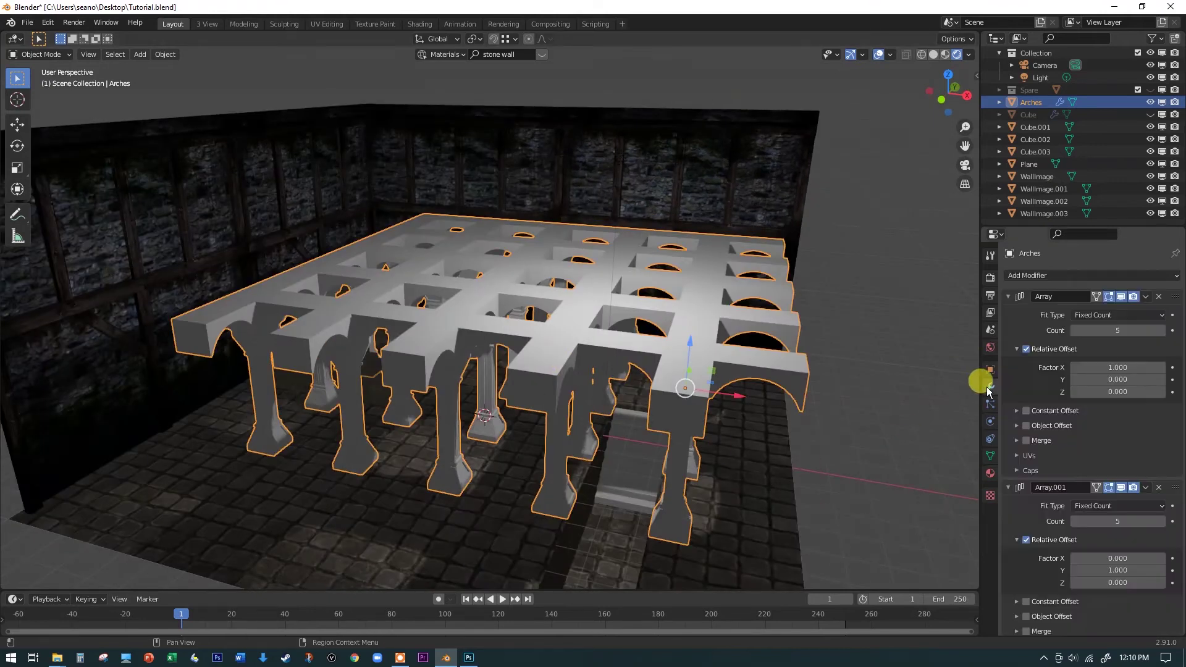
left_click(1146, 297)
left_click(1139, 312)
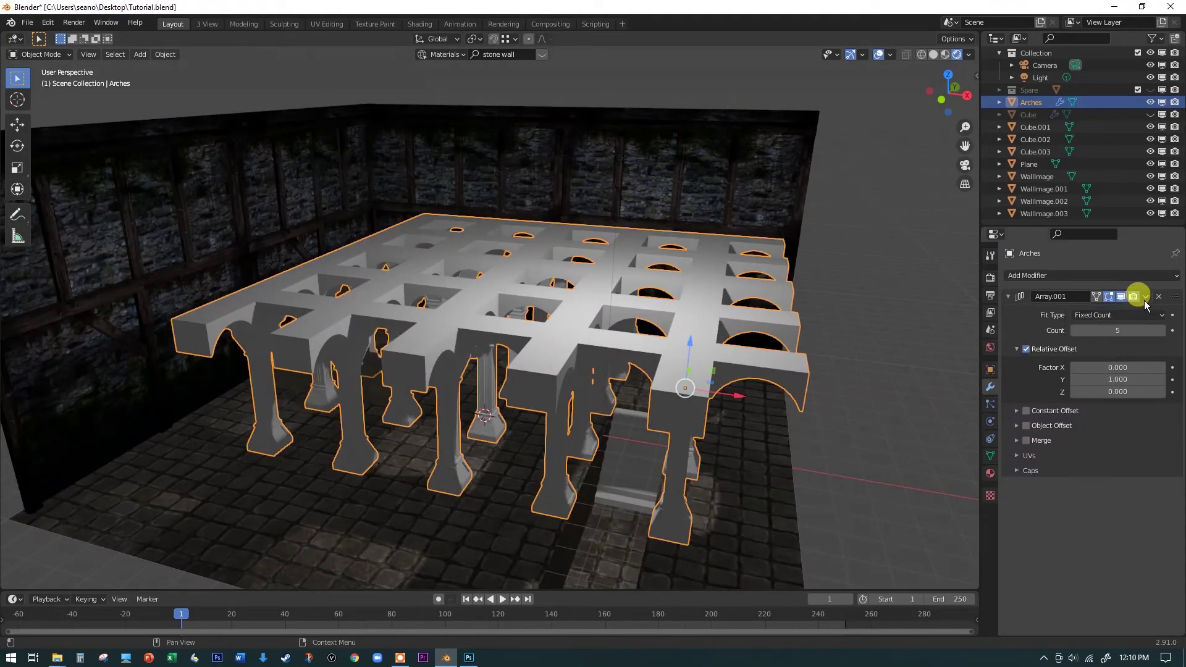
left_click(1146, 297)
left_click(1139, 313)
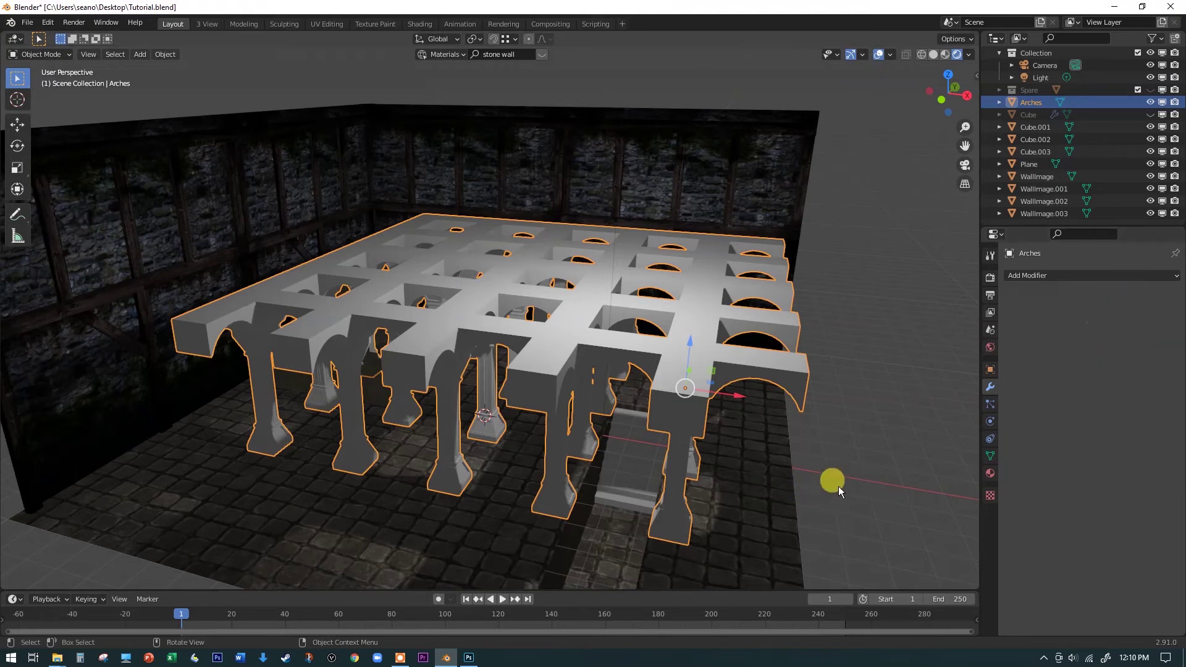
Unwrap the whole Arches mesh with Smart UV Project at a 66° angle limit.
middle_click_drag(882, 480, 868, 457)
left_click(745, 420)
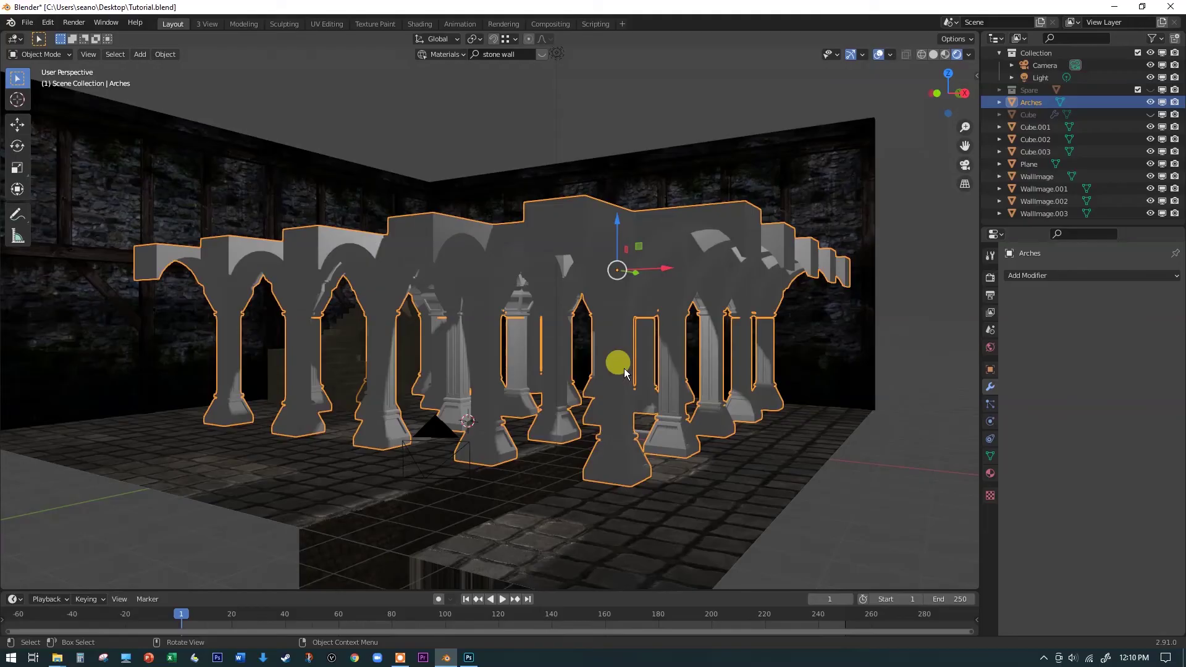
key("Tab")
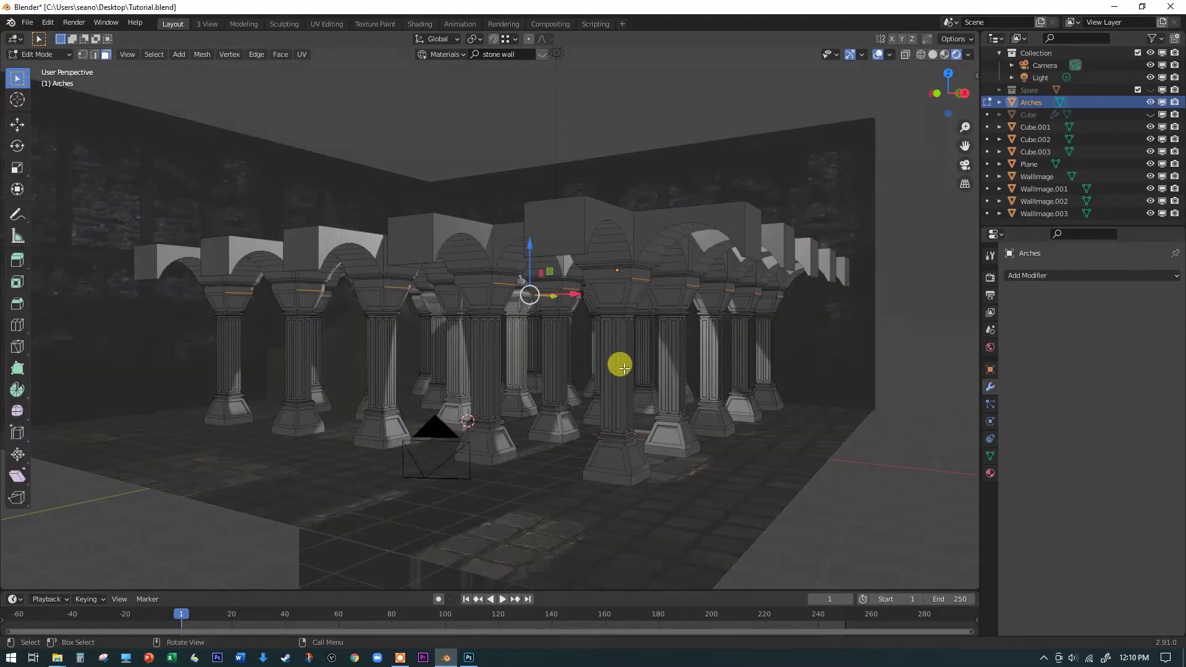
key("a")
key("u")
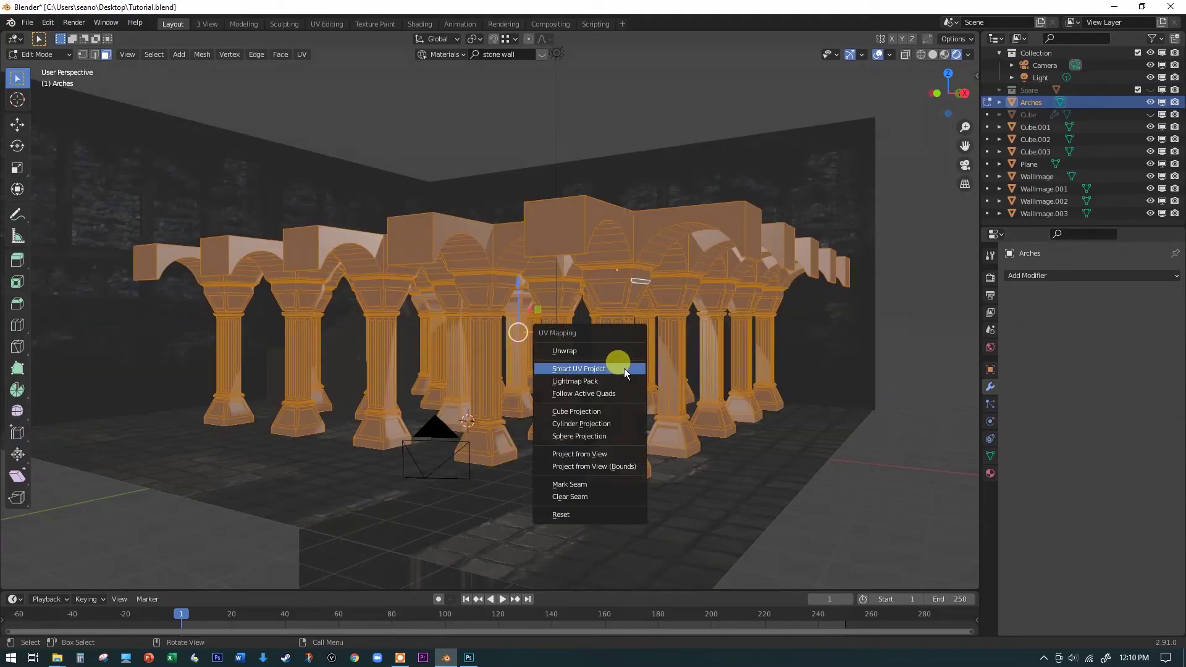
left_click(626, 370)
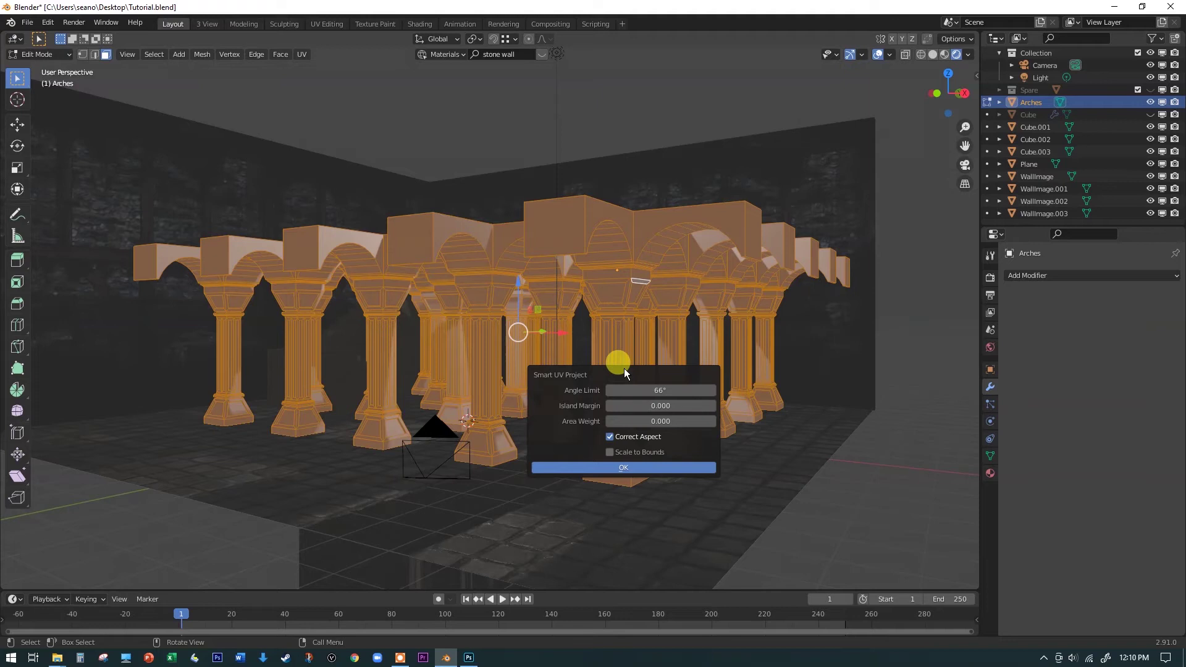
left_click(645, 468)
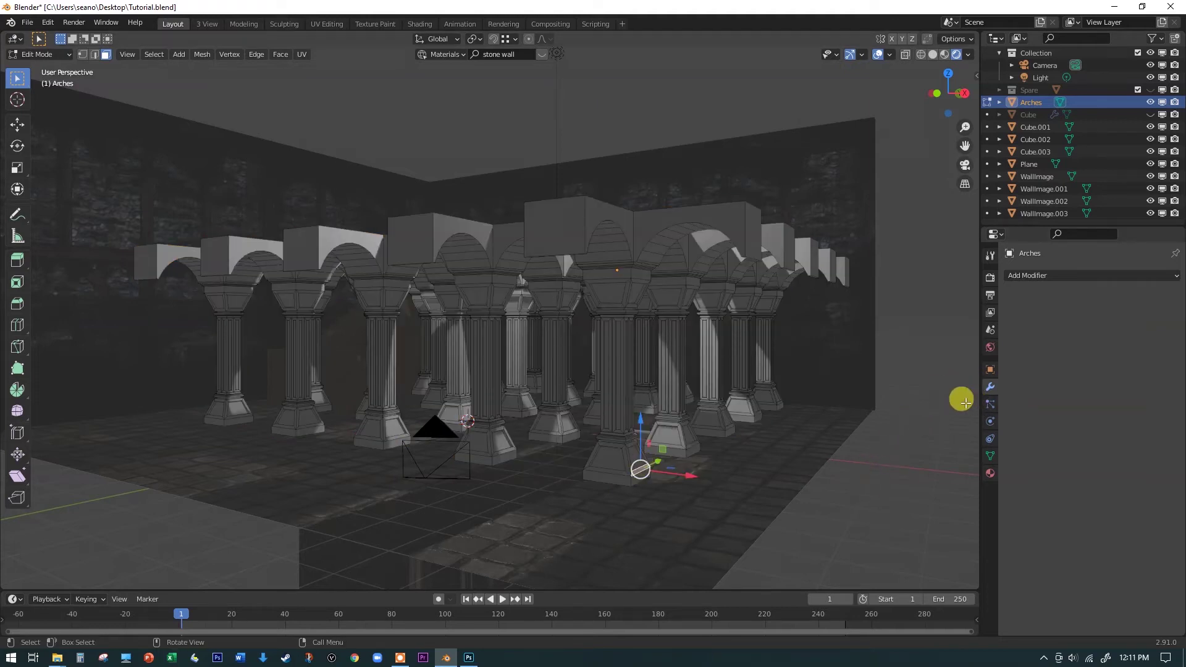
key("Tab")
In Material Properties, add a new material to Arches and name it 'Arches'.
left_click(989, 474)
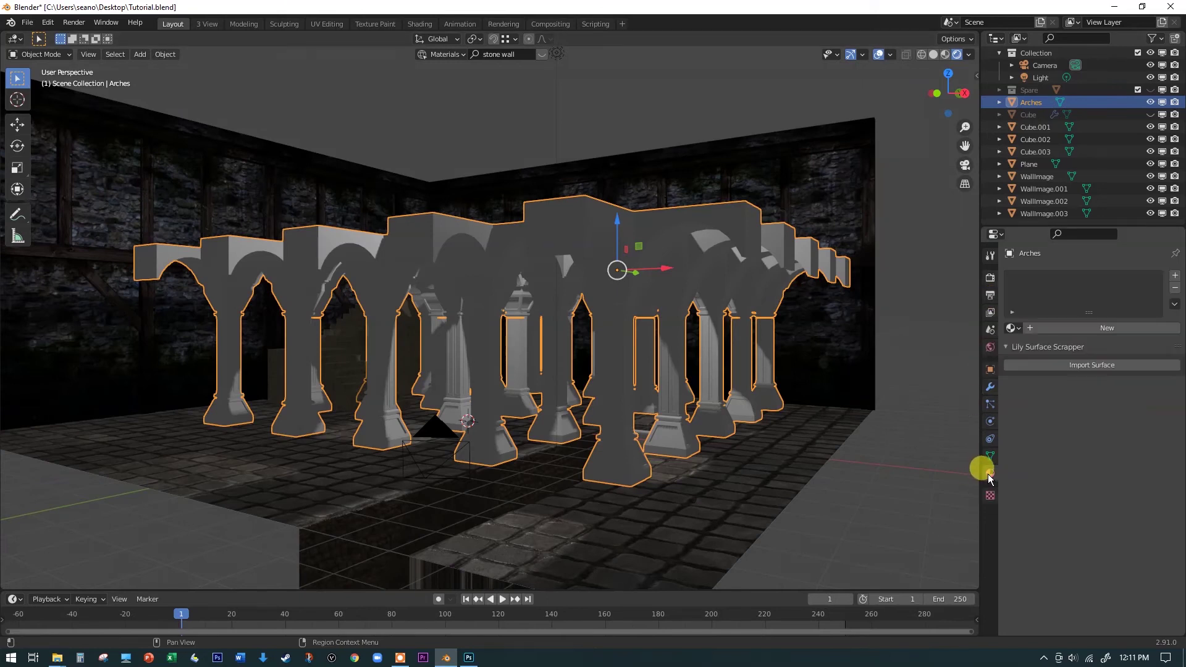
left_click(1056, 325)
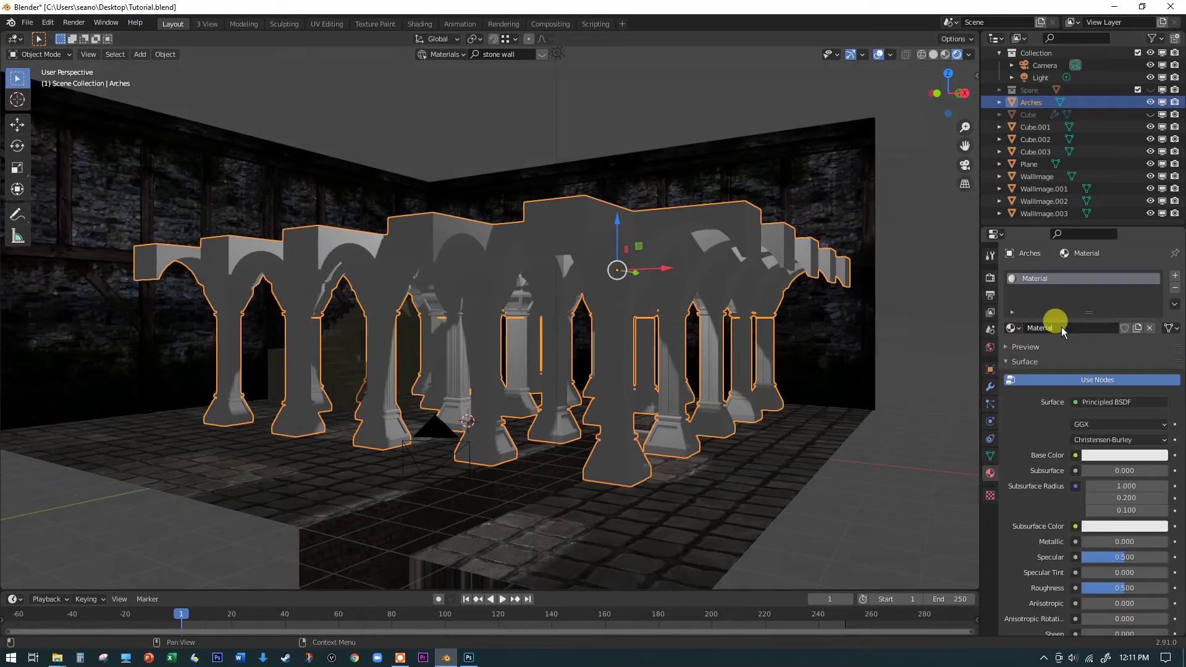
type("Arc")
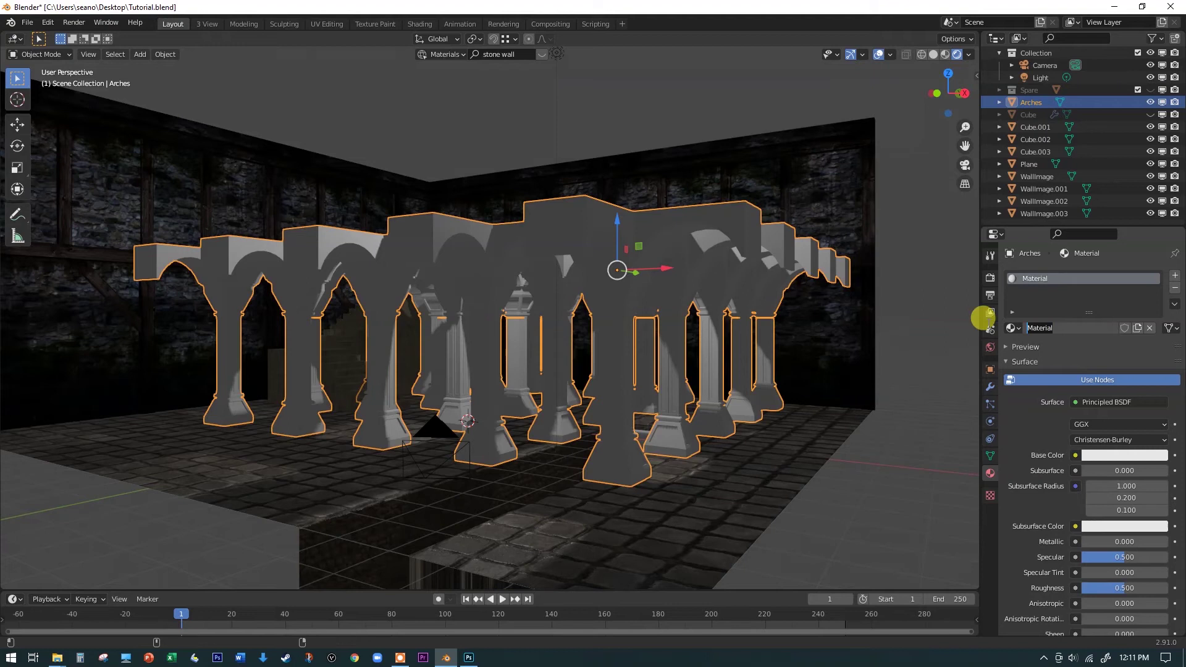
type("hes")
key("Return")
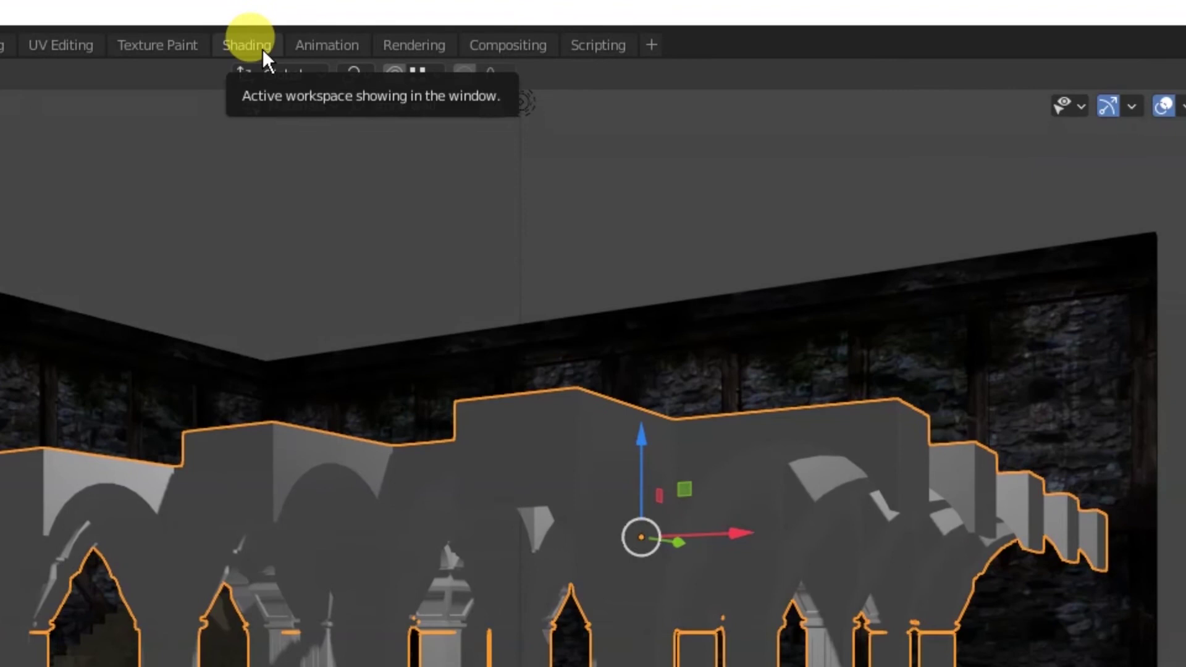
Open the Shading workspace with a taller node editor showing the Arches Principled BSDF and Material Output.
left_click(262, 49)
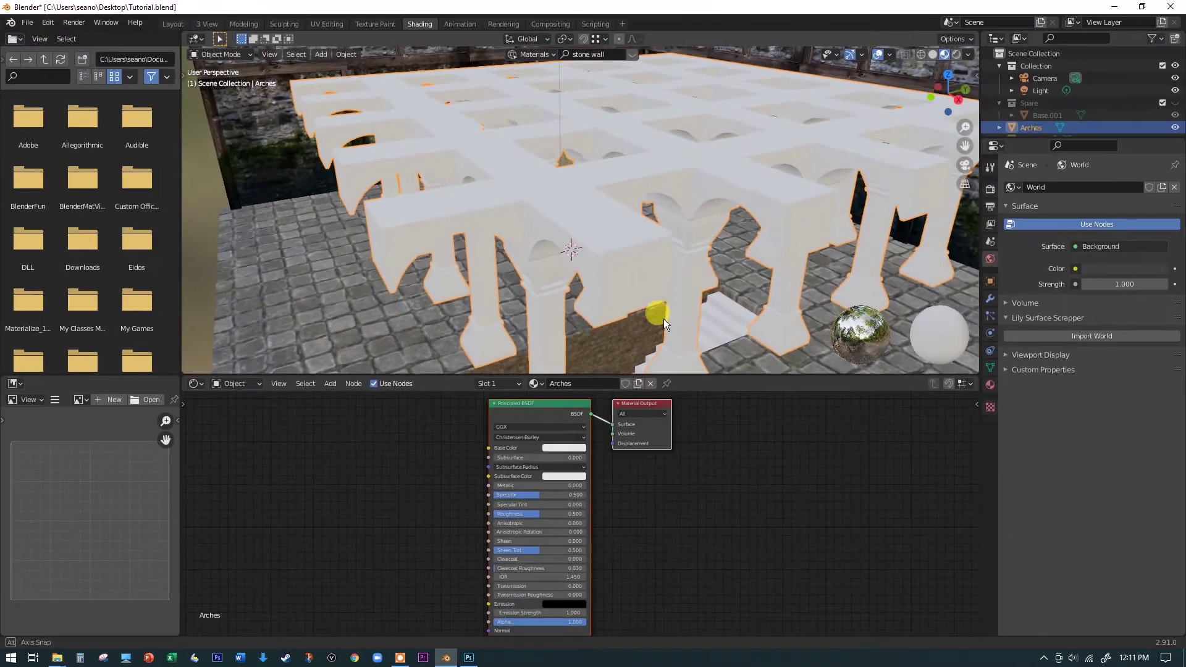
middle_click_drag(685, 441, 748, 350)
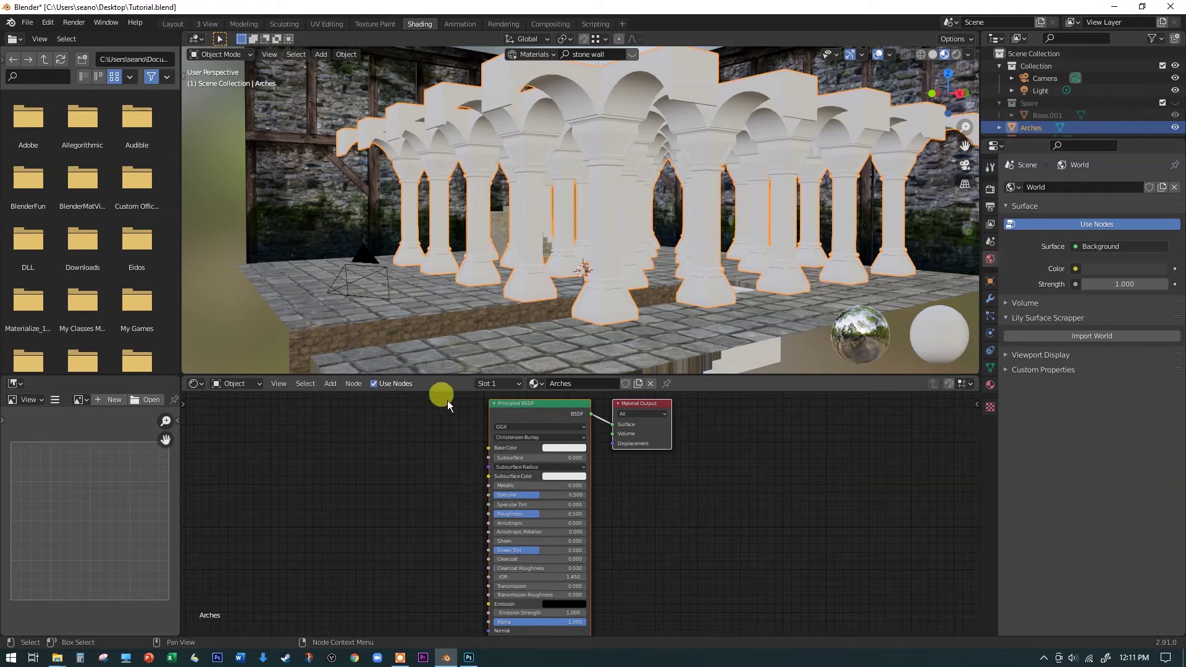
left_click_drag(450, 372, 451, 296)
scroll(533, 401, "up", 2)
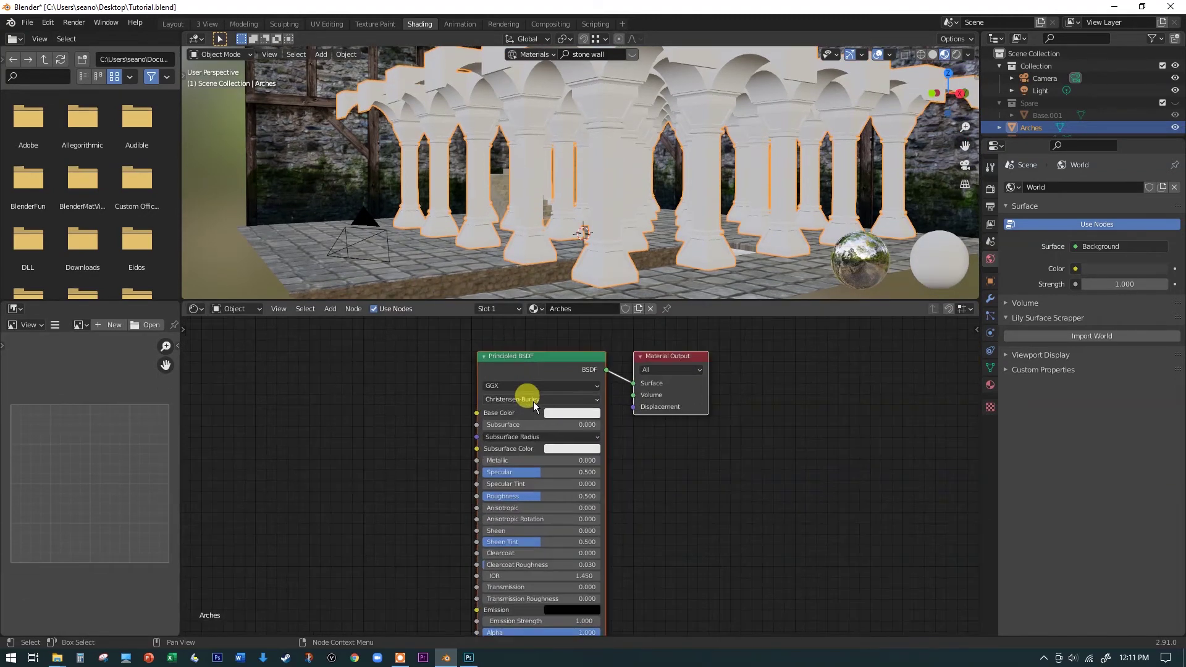
scroll(524, 396, "up", 2)
scroll(521, 395, "down", 3)
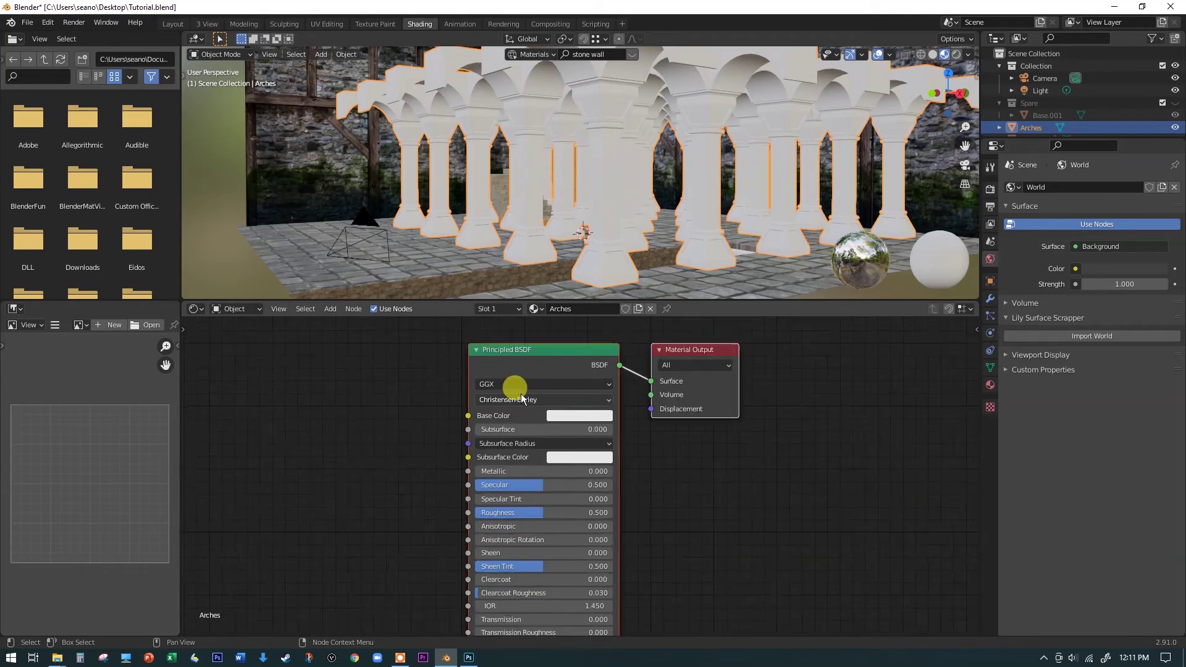
left_click(989, 385)
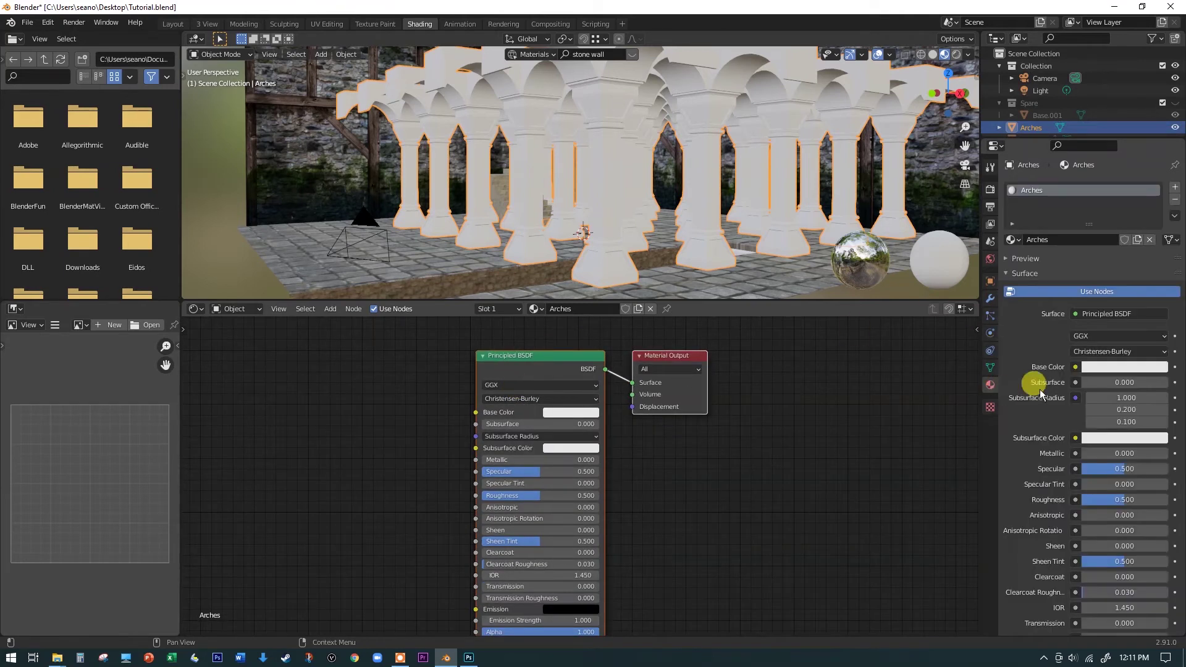
scroll(1027, 397, "down", 8)
scroll(1029, 407, "up", 8)
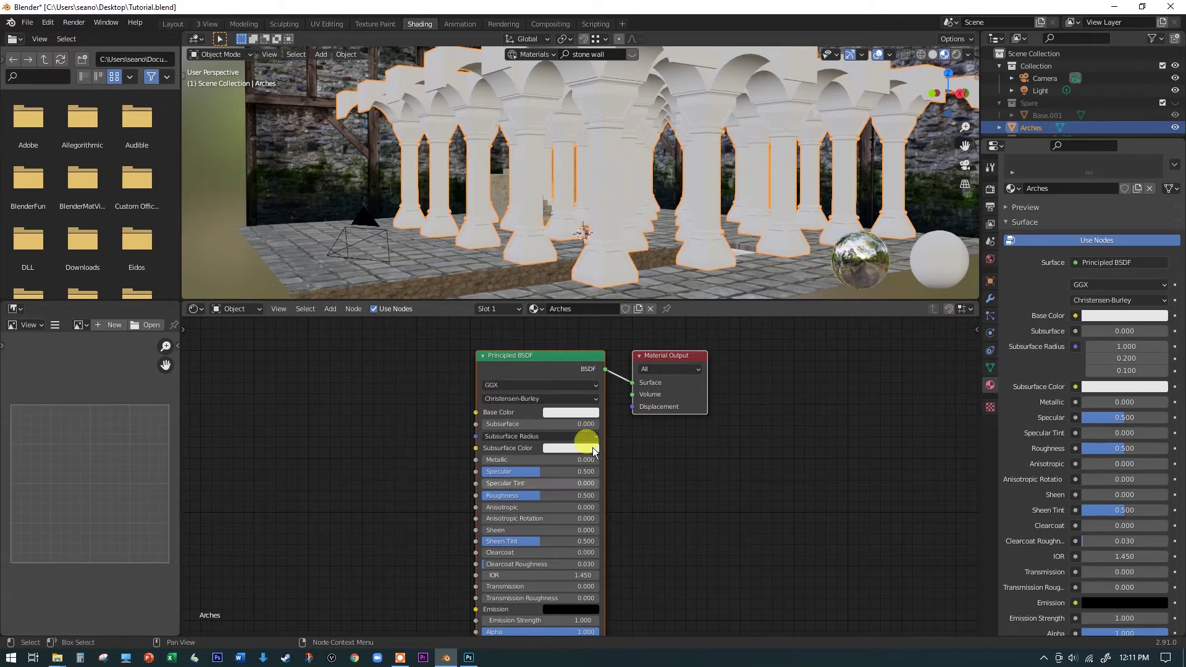
middle_click_drag(664, 347, 745, 347)
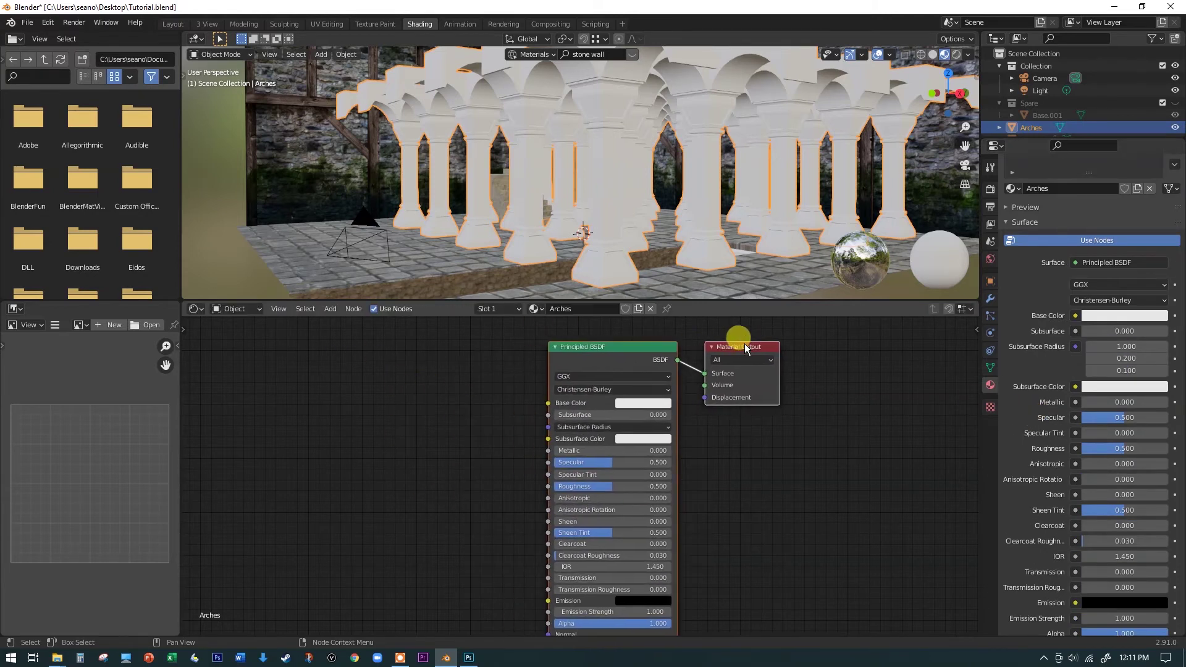
mouse_move(748, 346)
left_mouse_down()
mouse_move(852, 423)
mouse_move(771, 337)
mouse_move(740, 344)
left_mouse_up()
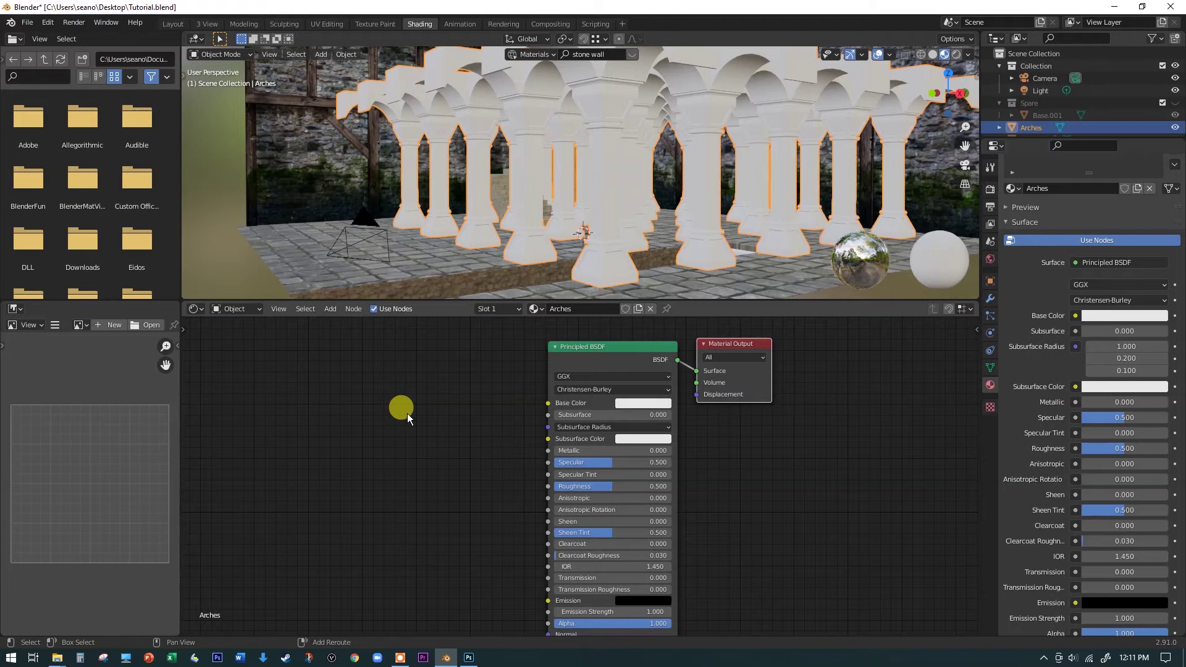
Use Node Wrangler Ctrl+T on the Principled BSDF to add Texture Coordinate, Mapping and Image Texture nodes.
key("shift+a")
mouse_move(410, 432)
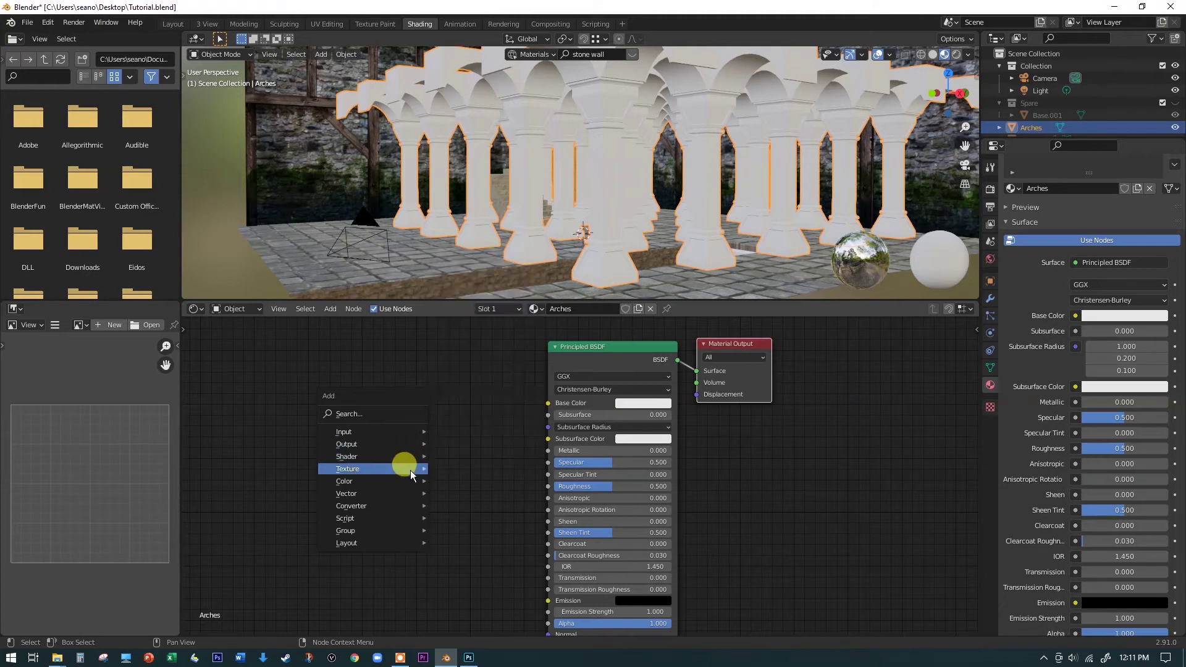
left_click(634, 348)
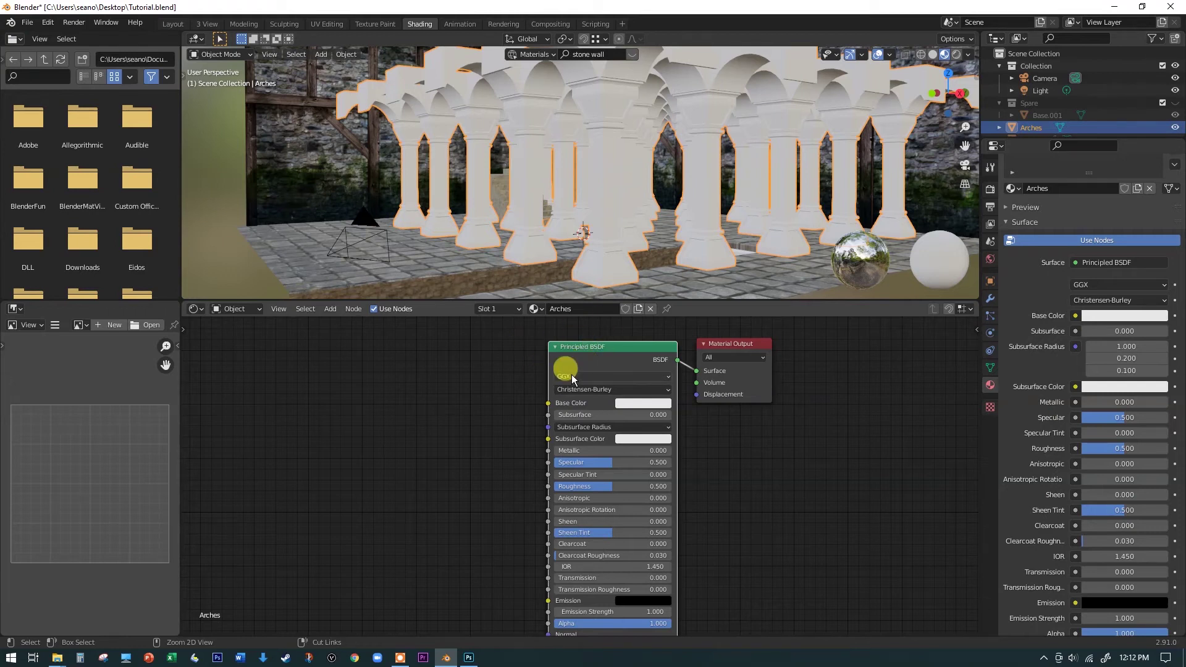
key("ctrl+t")
left_click_drag(346, 436, 312, 357)
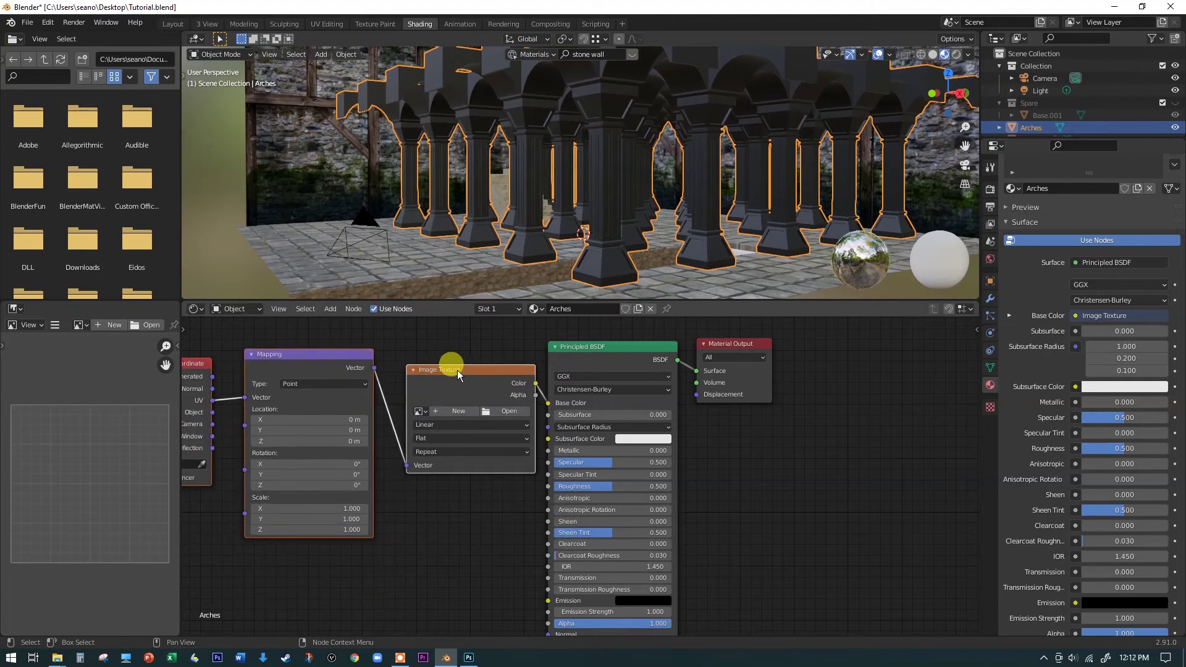
scroll(543, 392, "down", 1)
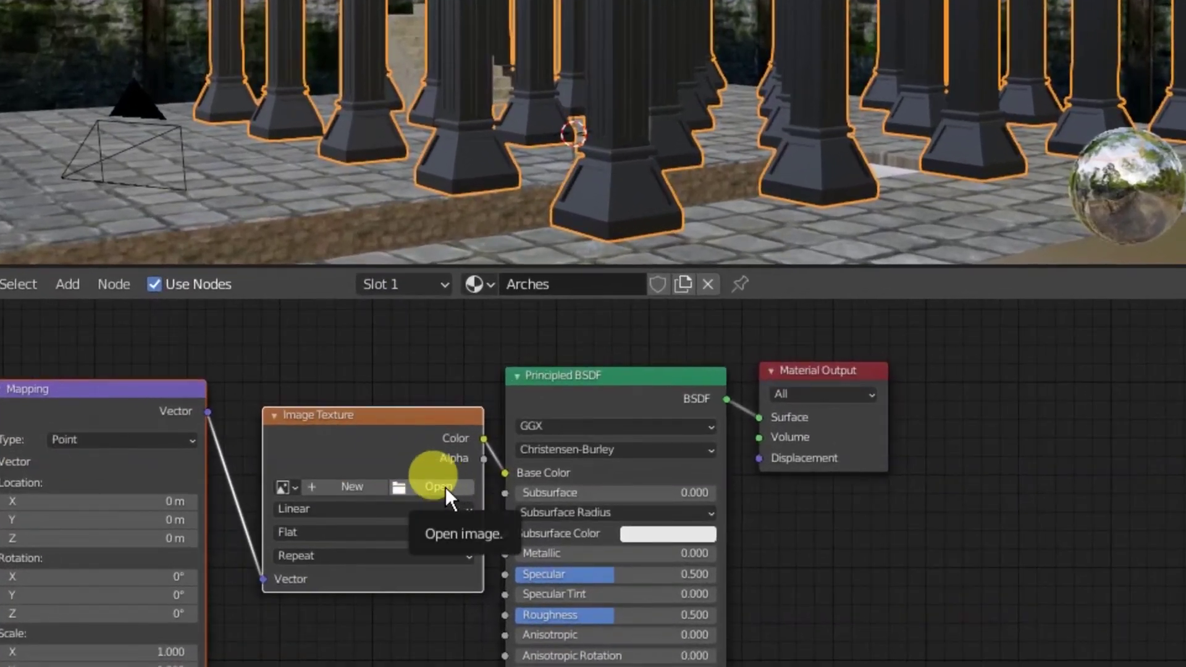
Load ConcreteFloorsDamaged0025_M.jpg from the BlenderTutorialOne folder into the Image Texture node.
left_click(446, 486)
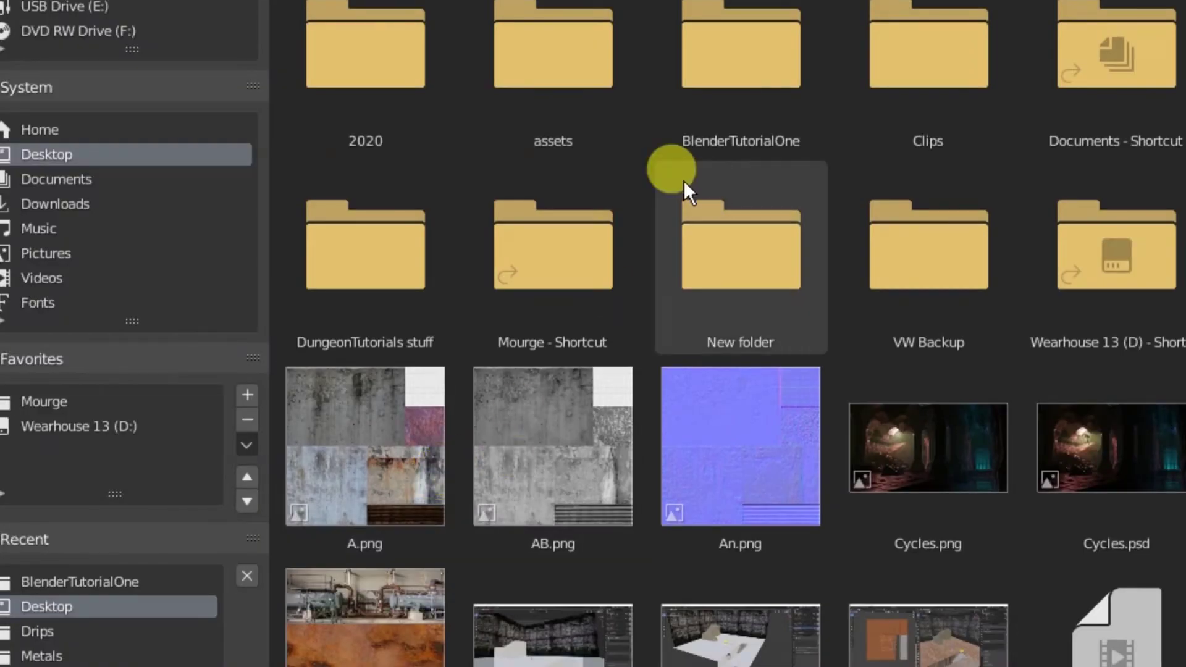
double_click(730, 77)
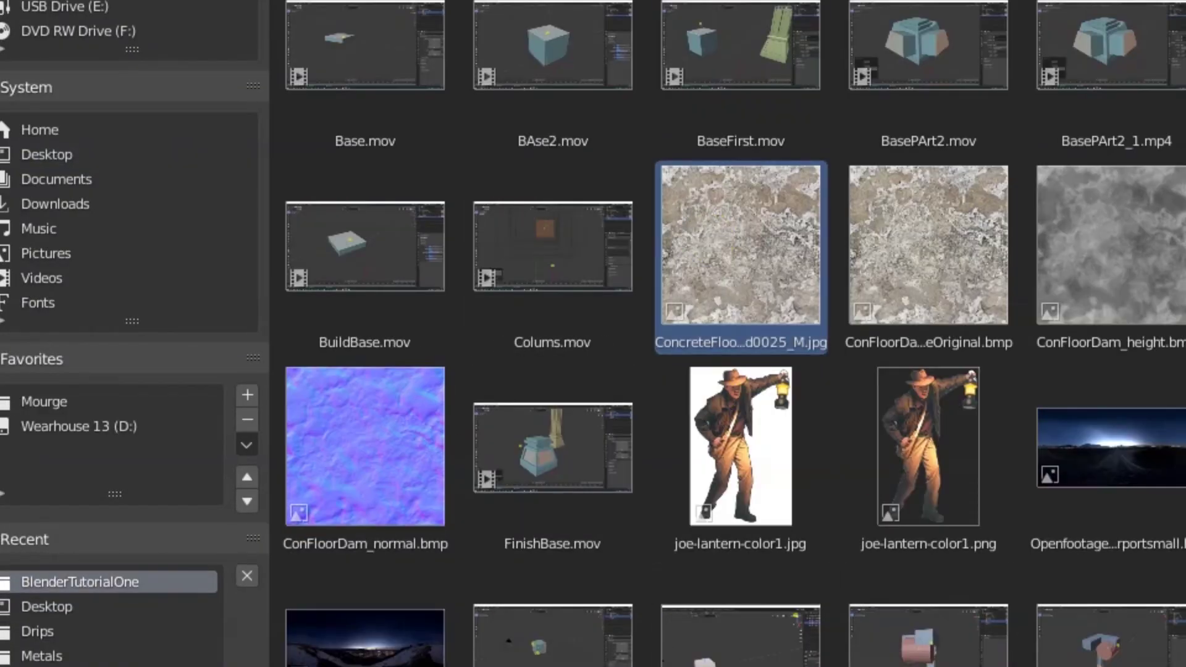
key("Return")
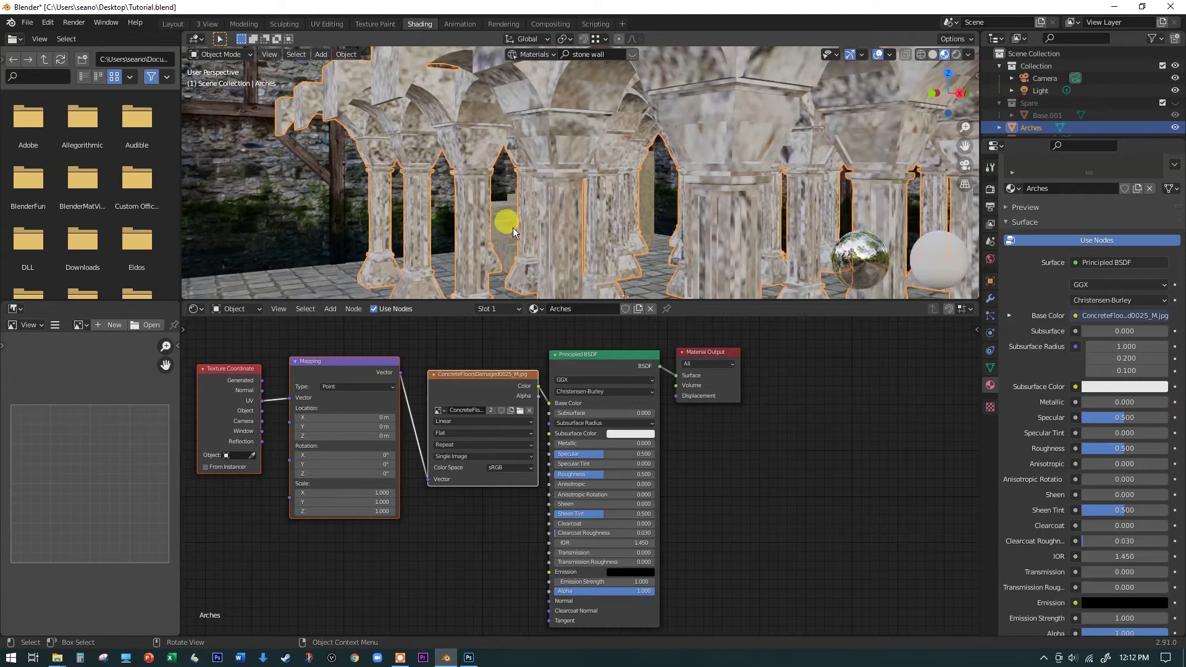
scroll(680, 261, "down", 5)
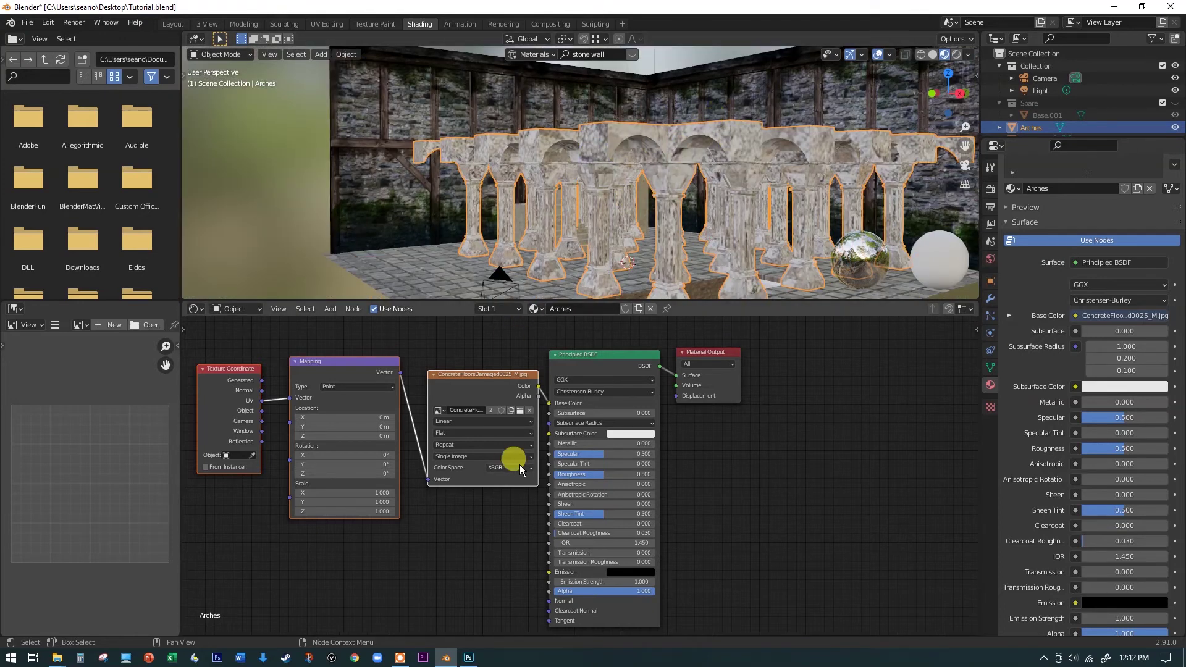
scroll(720, 373, "down", 1)
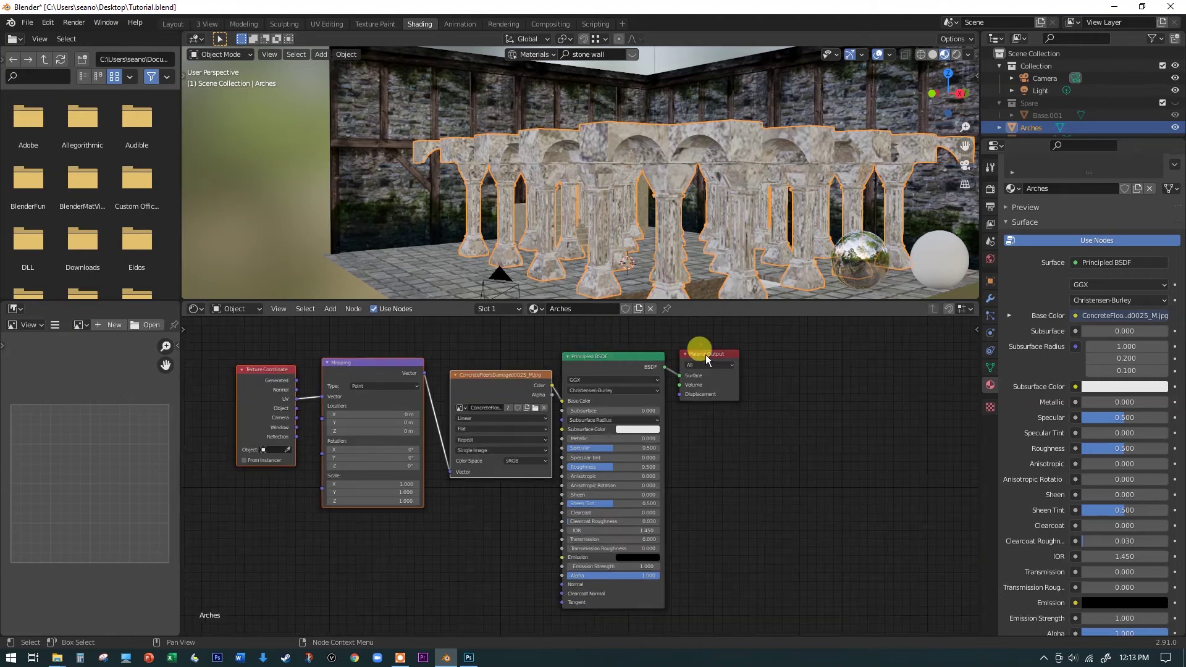
Duplicate the concrete Image Texture node and place the copy below the others.
left_click_drag(493, 373, 458, 344)
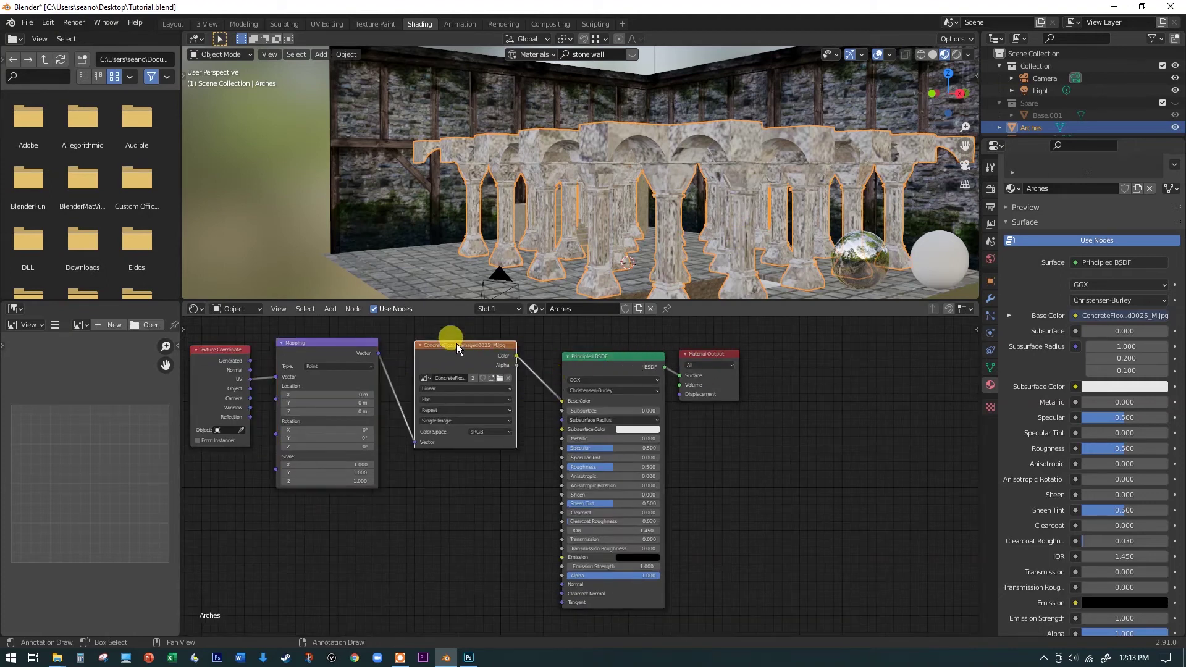
key("shift+d")
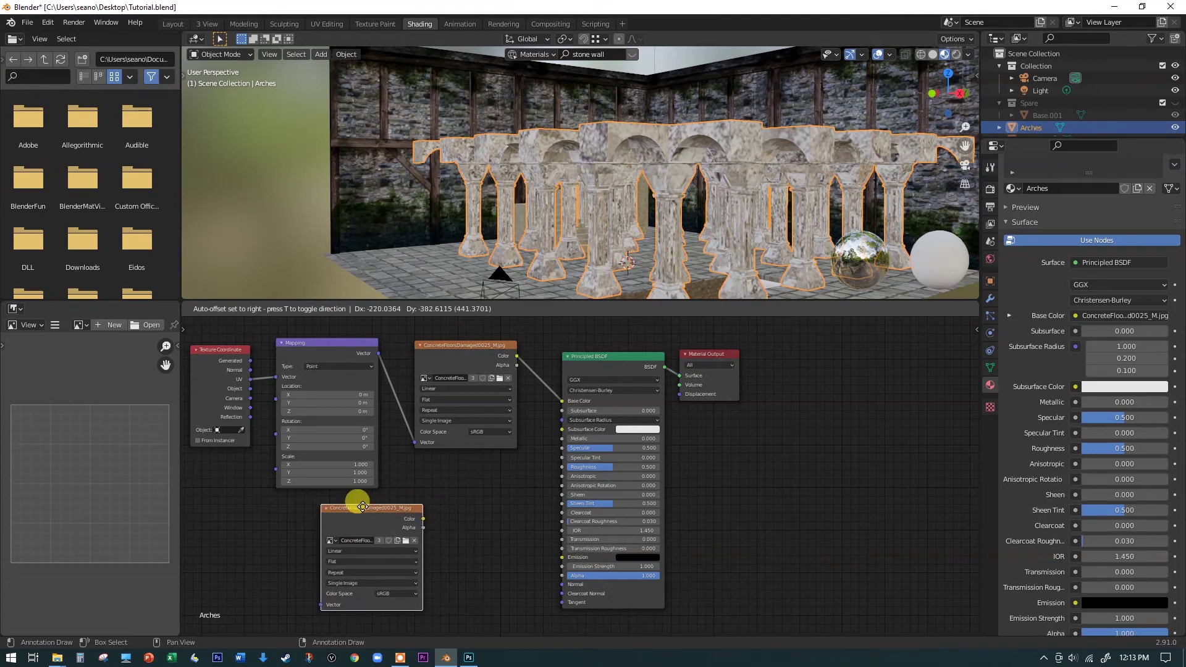
left_click(355, 503)
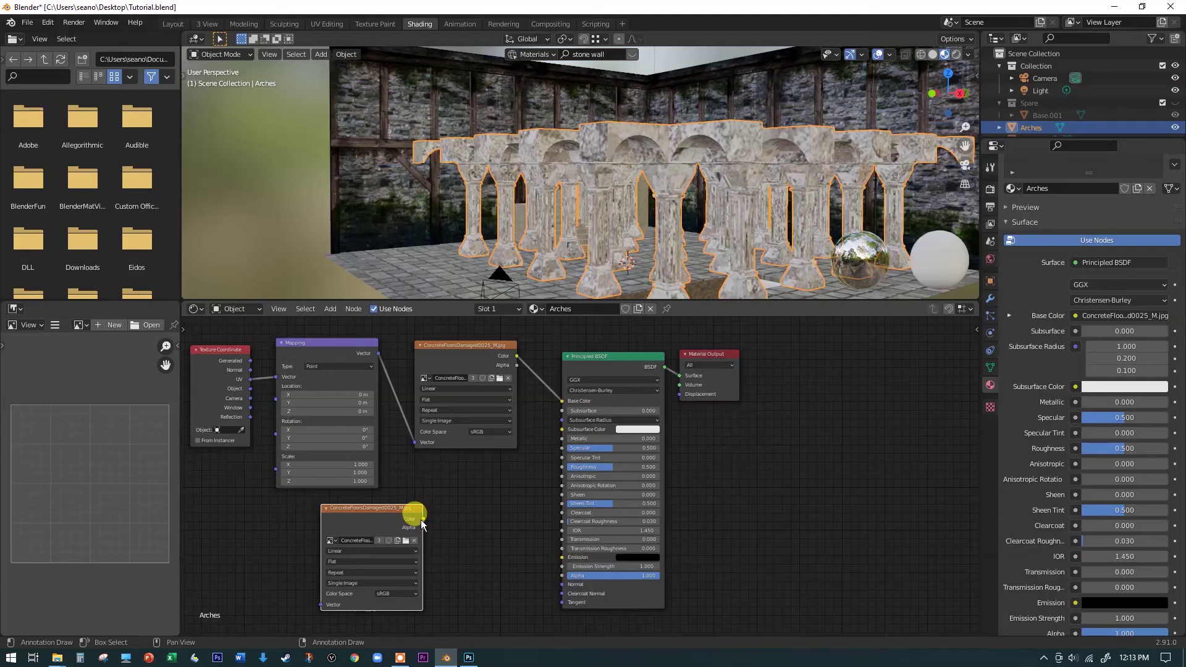
Wire the duplicate texture's Color output into the Principled BSDF Normal input.
left_click_drag(424, 519, 559, 586)
left_click_drag(564, 587, 562, 576)
scroll(555, 578, "up", 3)
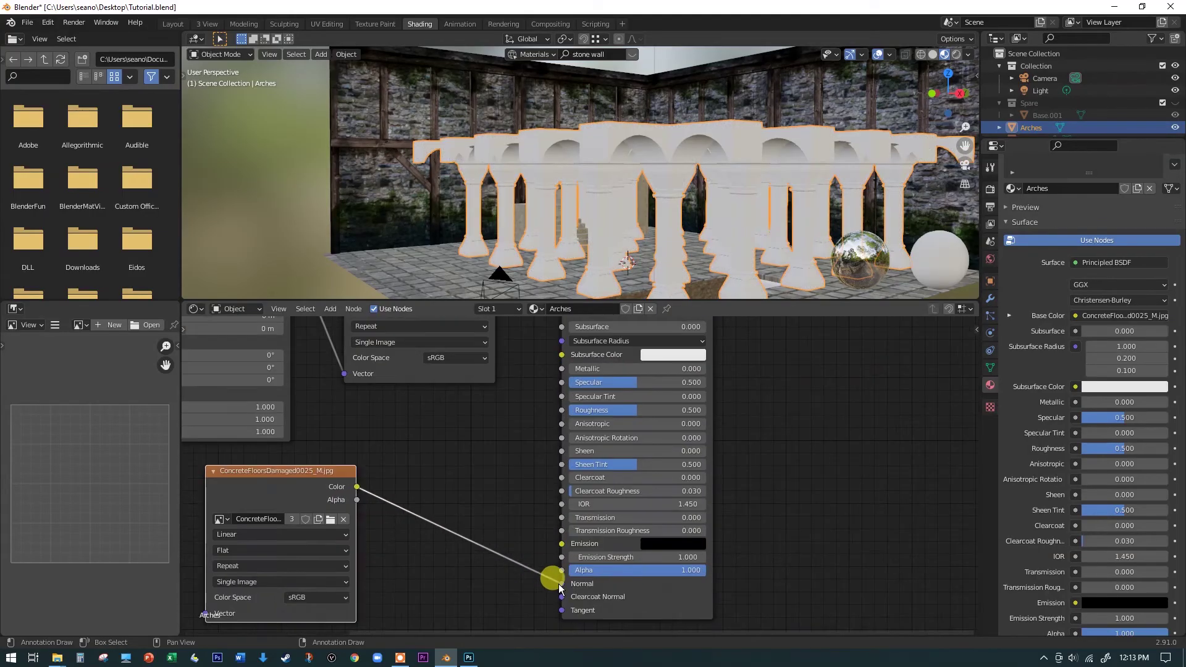
key("shift+space")
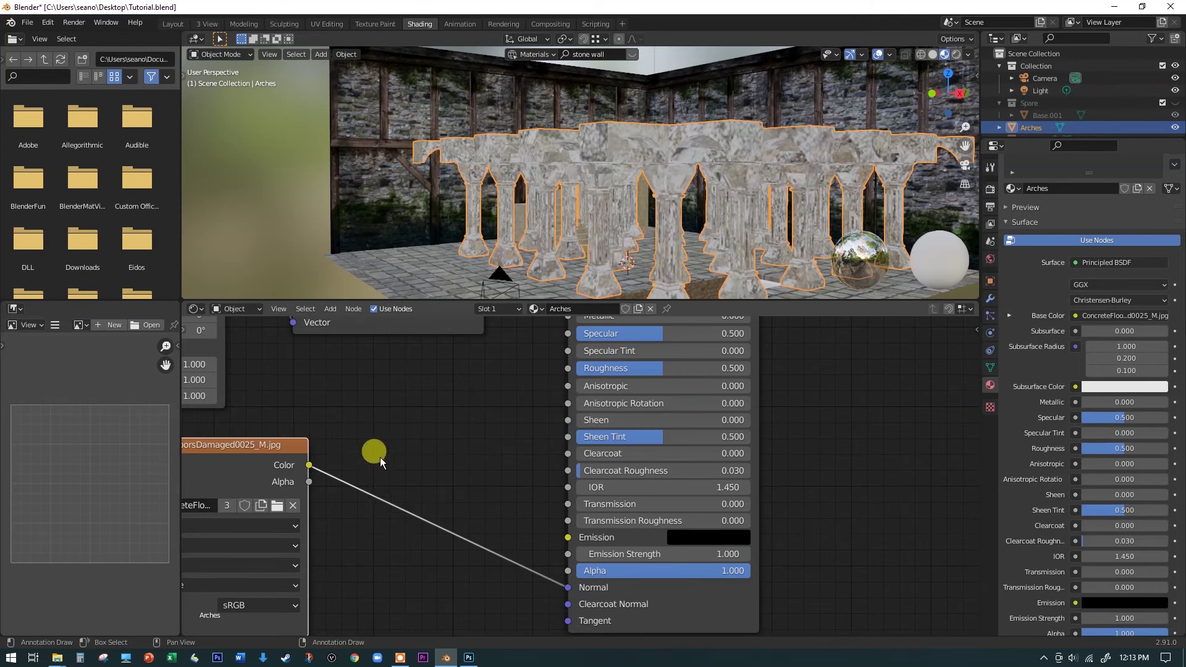
scroll(370, 451, "down", 3)
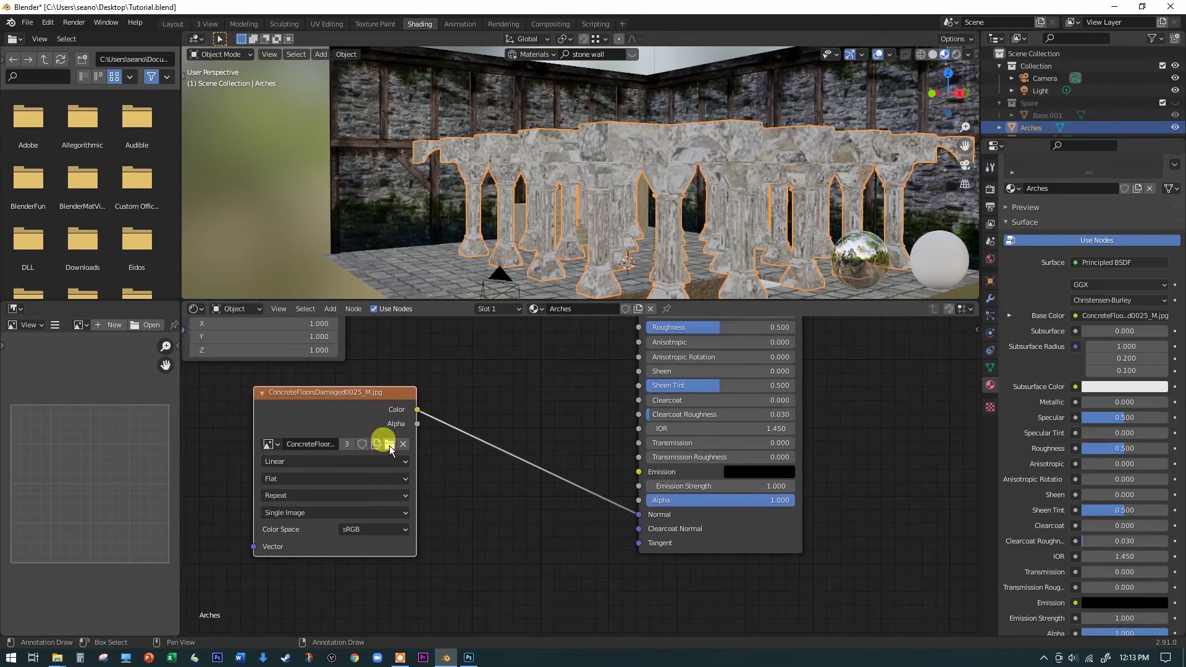
Load ConFloorDam_normal.bmp into the duplicated Image Texture node in place of the concrete image.
left_click(389, 444)
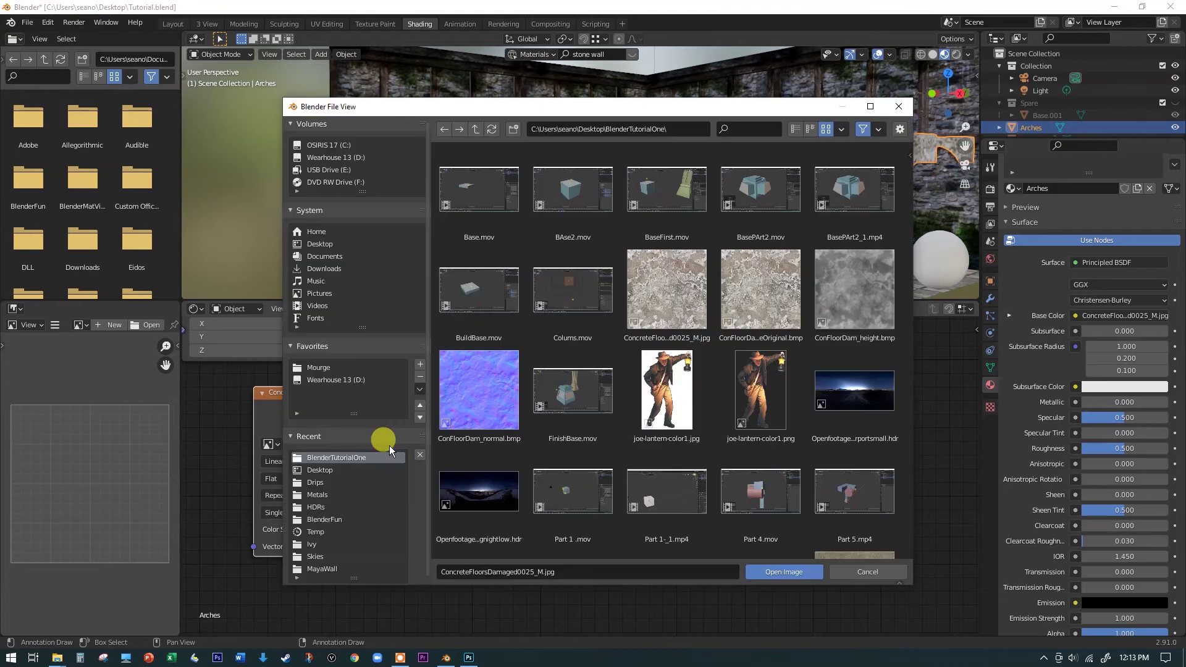
left_click(503, 407)
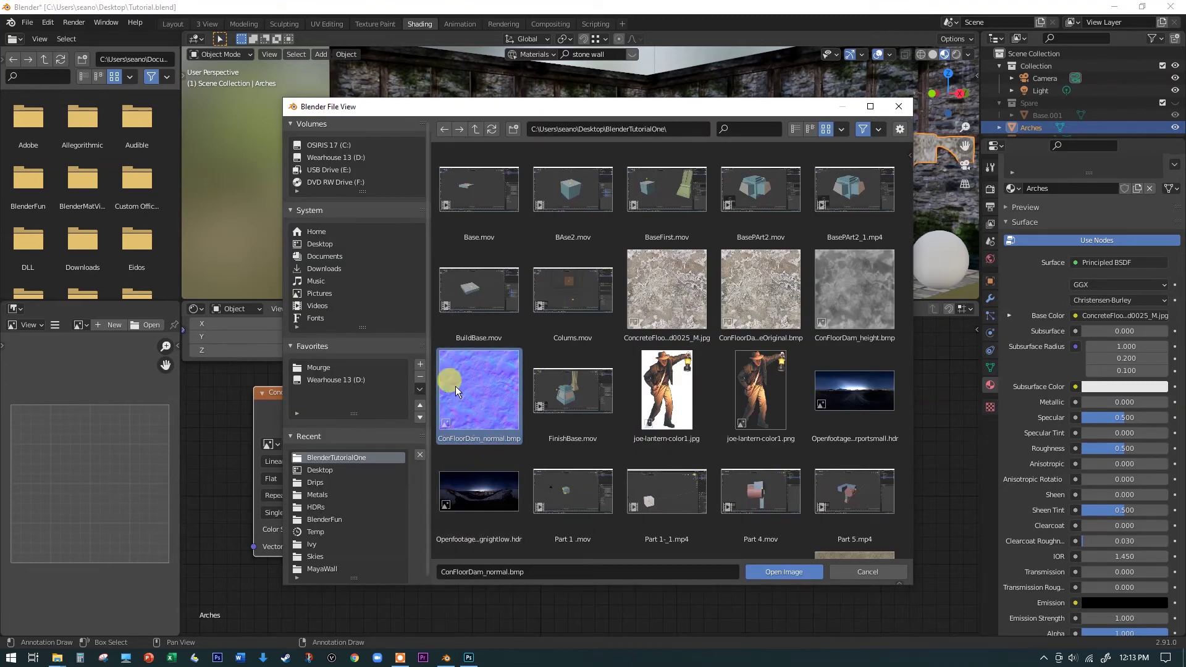
left_click(770, 573)
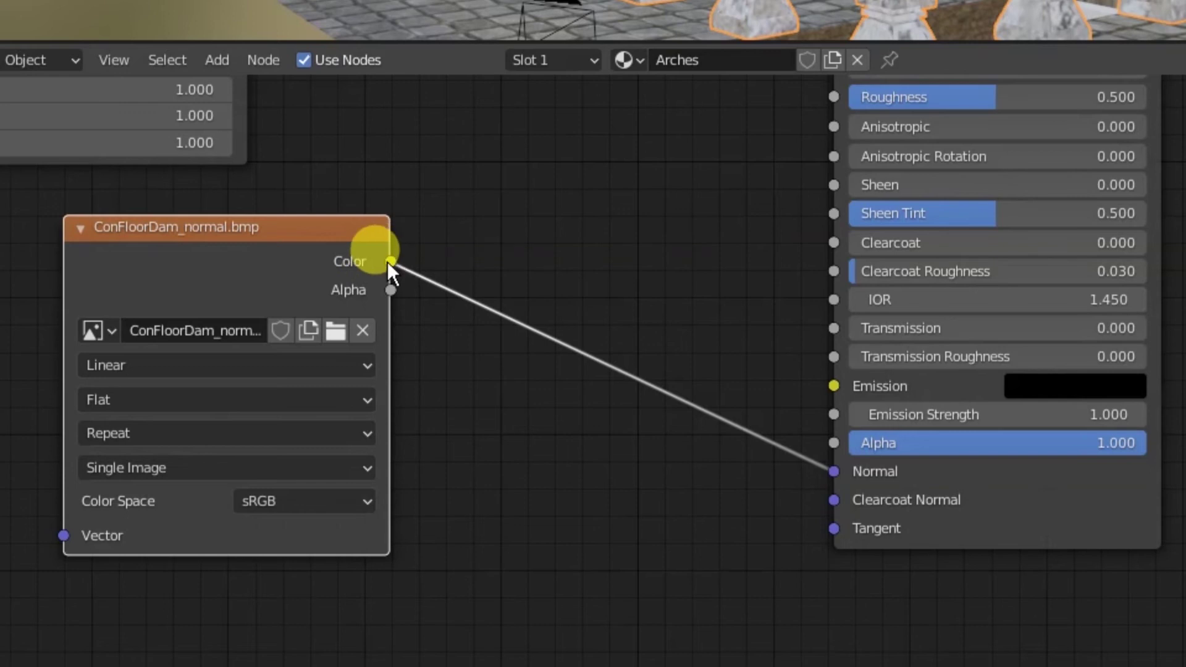
Set the ConFloorDam_normal.bmp node's Color Space to Non-Color and deselect it.
left_click(336, 498)
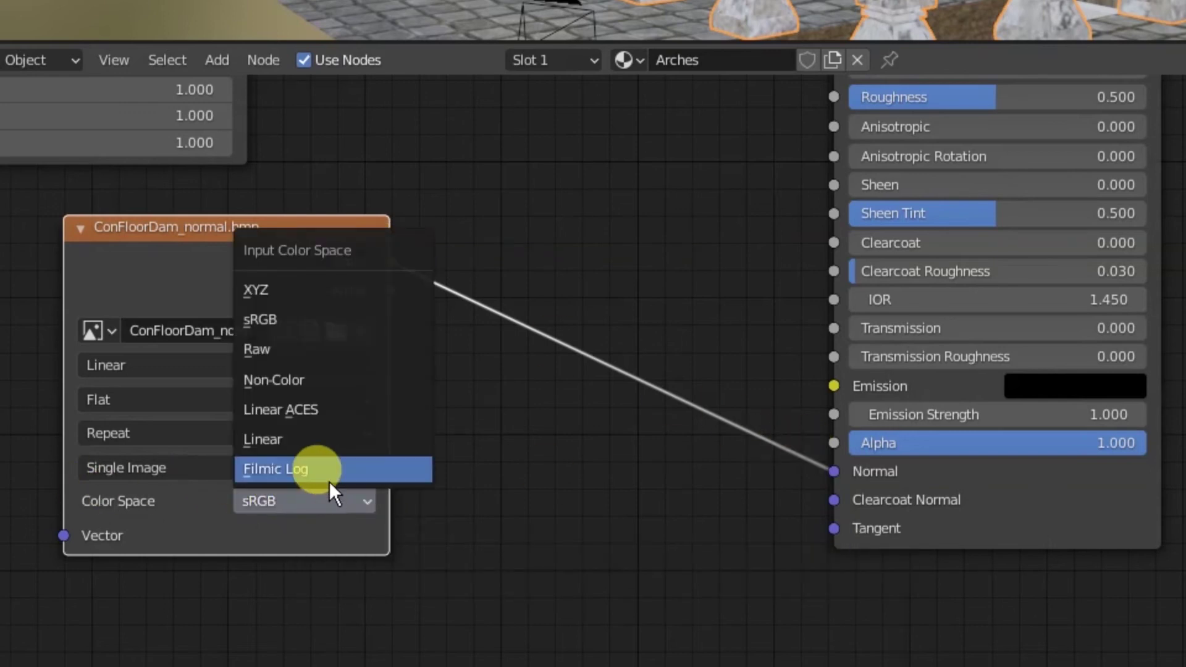
left_click(314, 378)
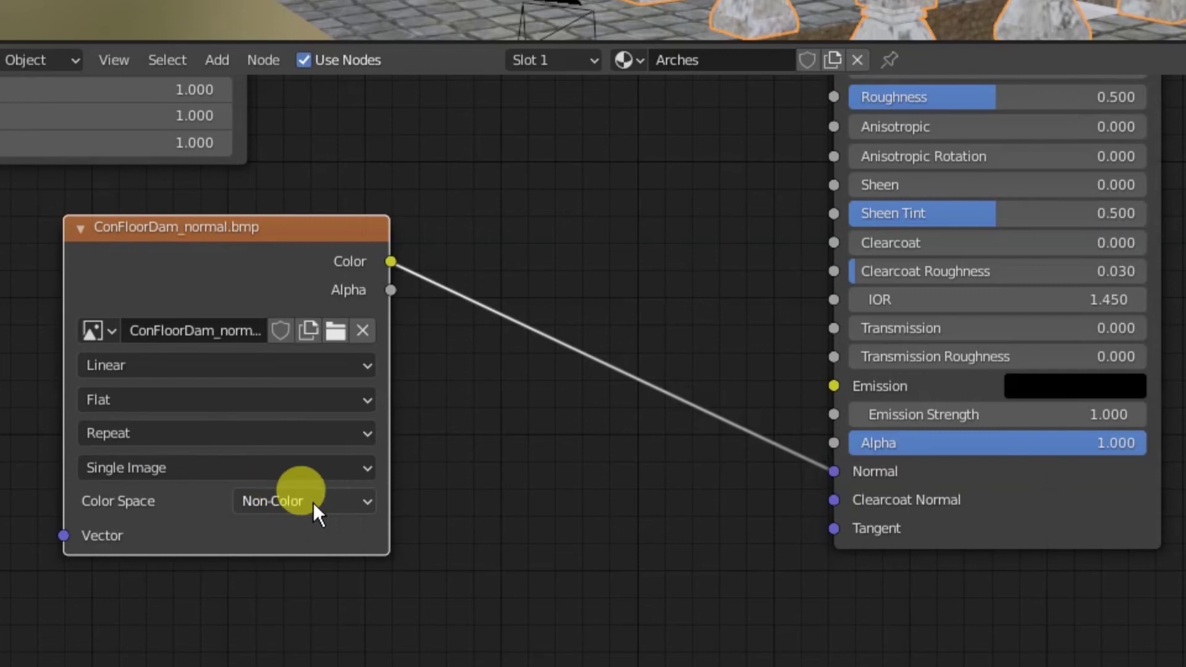
left_click(488, 409)
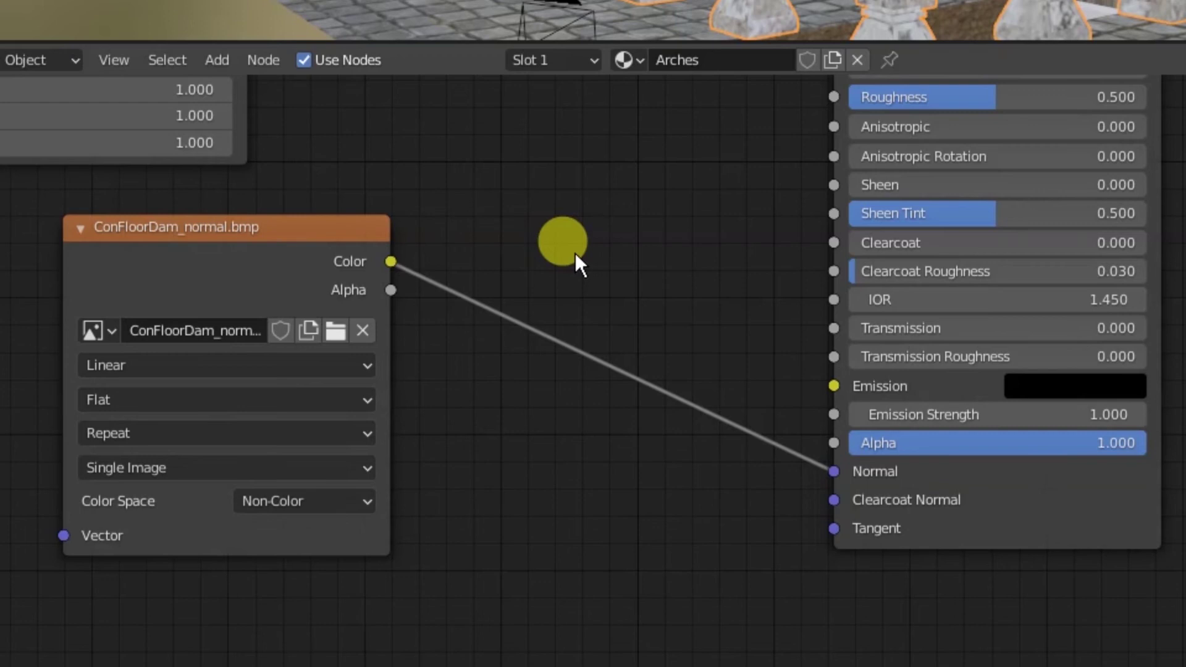
Insert a Normal Map node between the normal image's Color and the shader's Normal input.
key("shift+a")
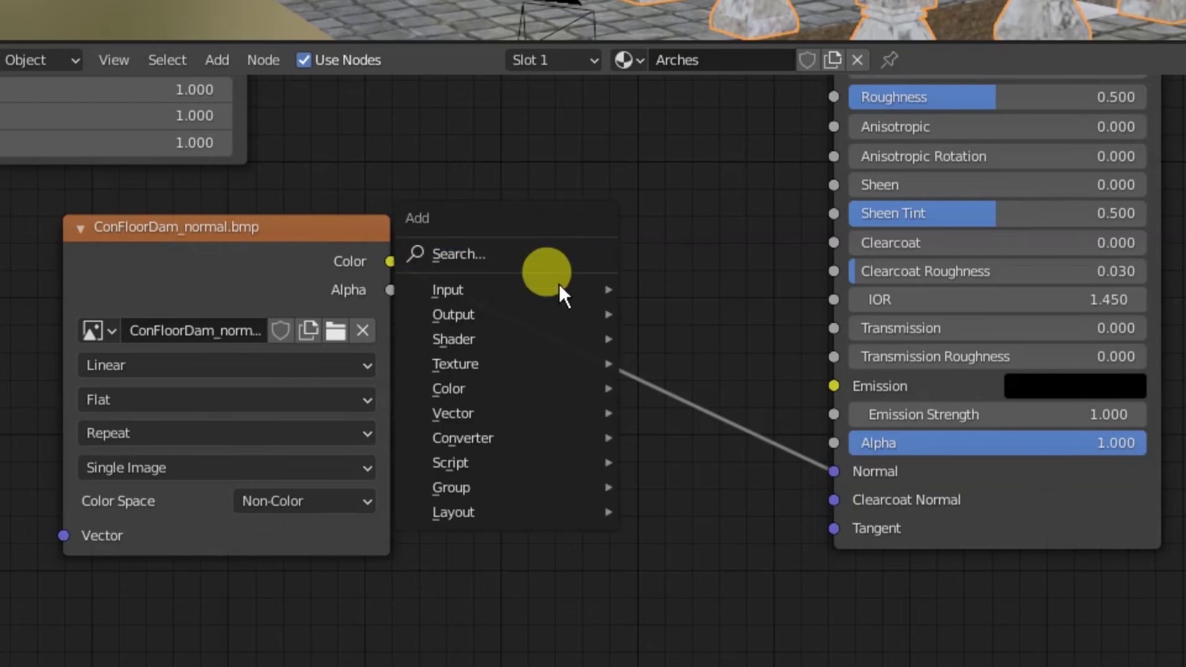
mouse_move(579, 411)
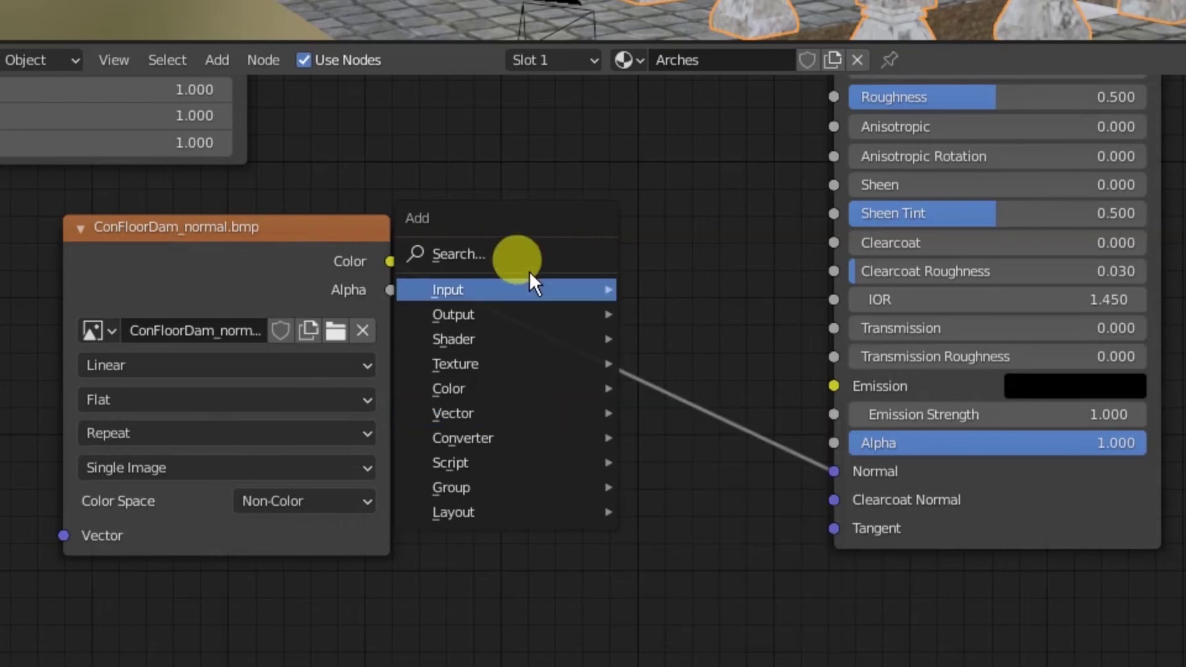
left_click(512, 254)
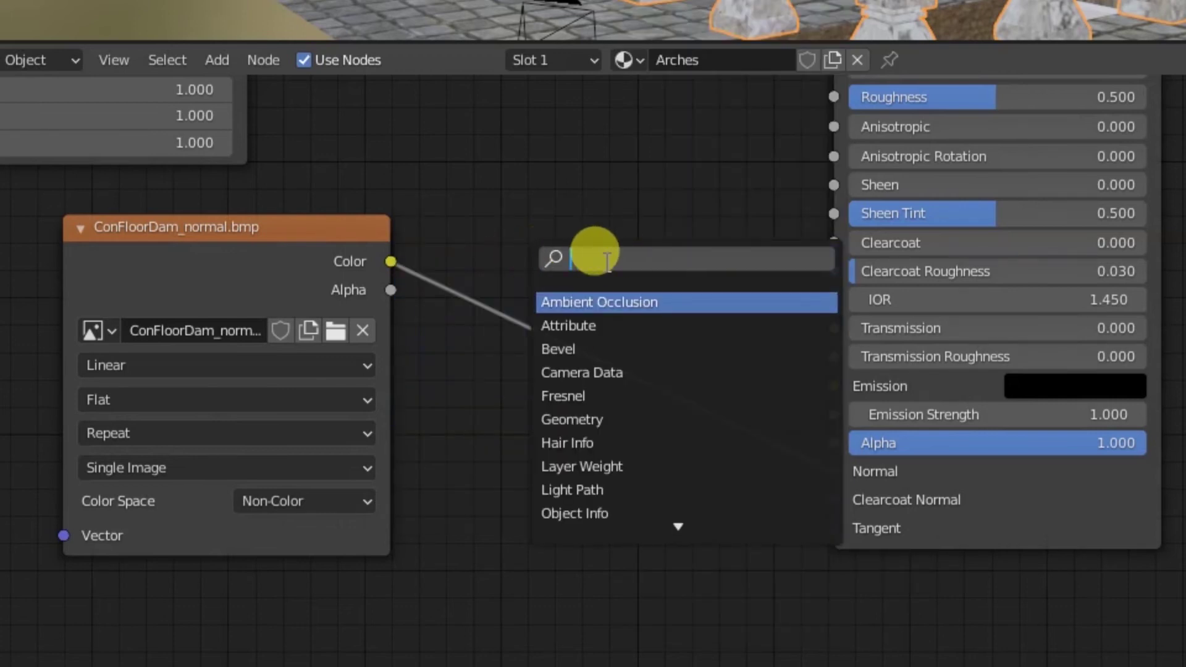
type("nor")
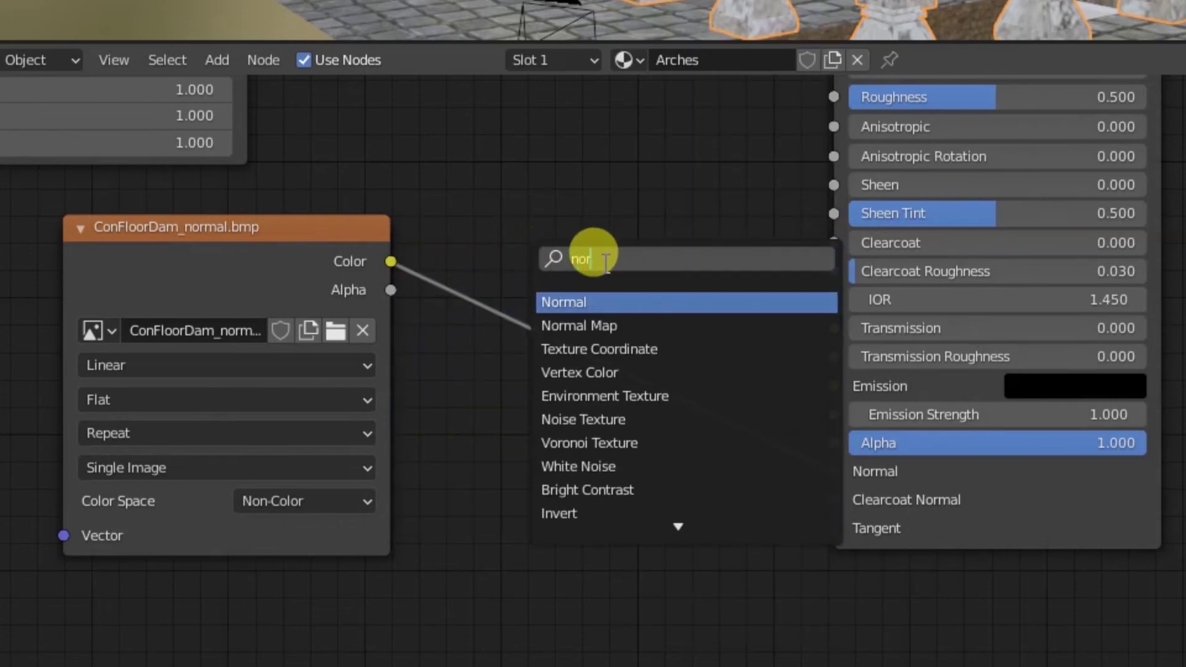
left_click(562, 326)
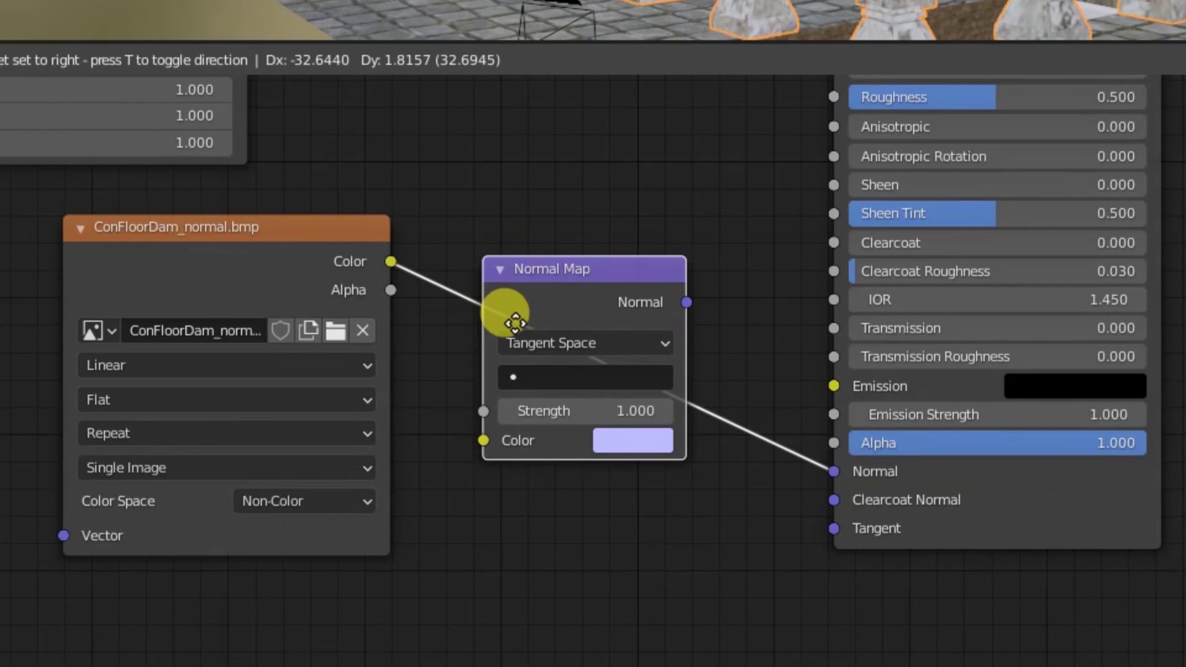
left_click(515, 322)
left_click_drag(409, 279, 511, 458)
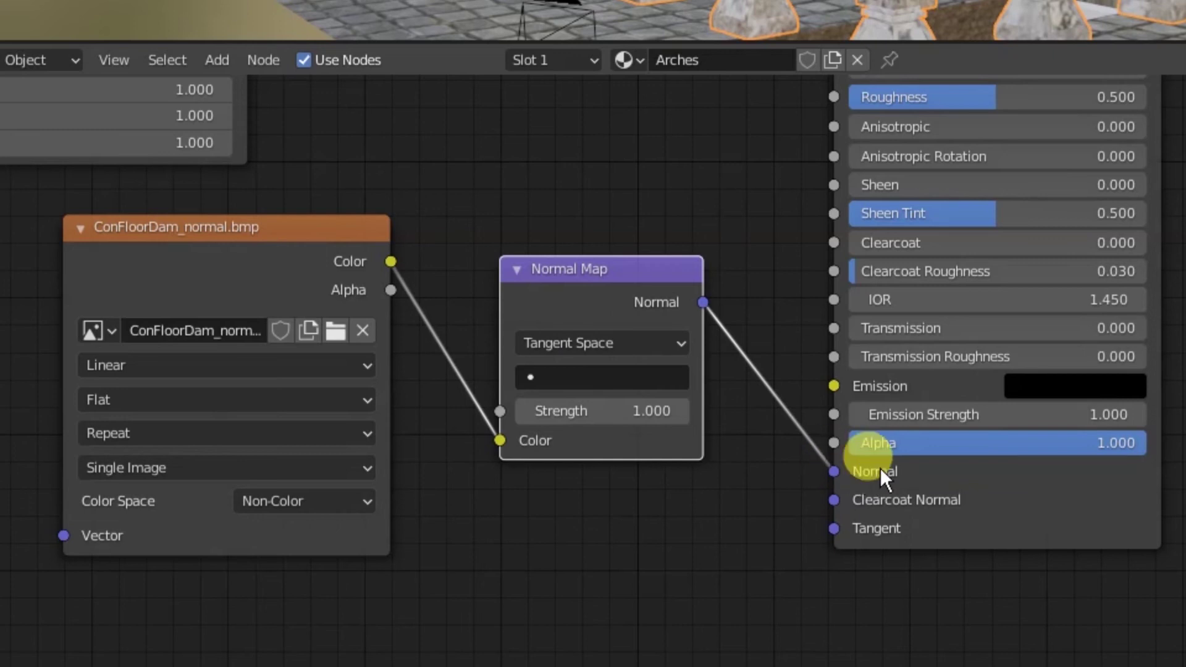
Set the Normal Map node's Strength to 0.800.
scroll(618, 363, "up", 2)
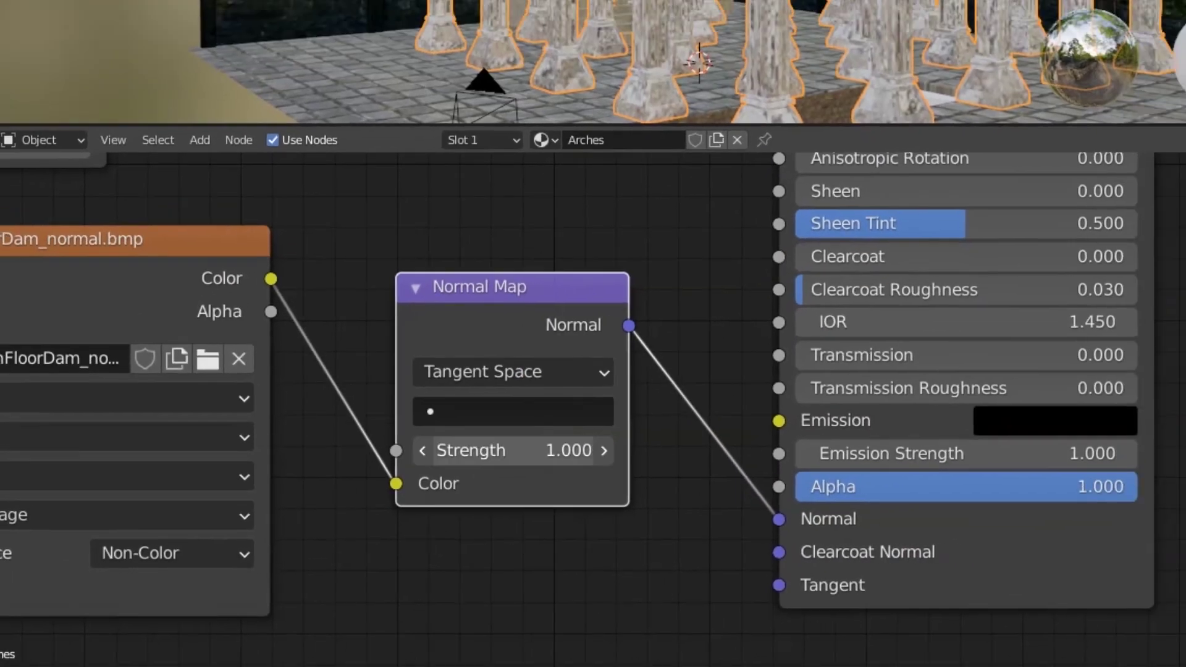
key("BackSpace")
left_click_drag(393, 483, 445, 482)
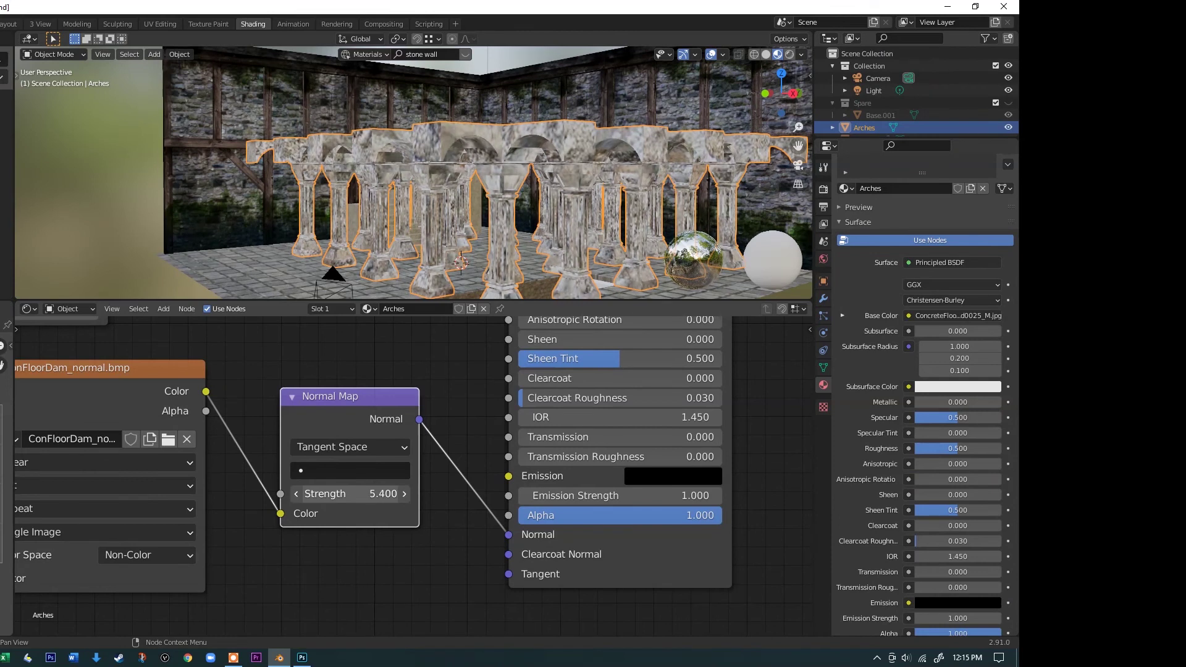
left_click_drag(377, 493, 403, 496)
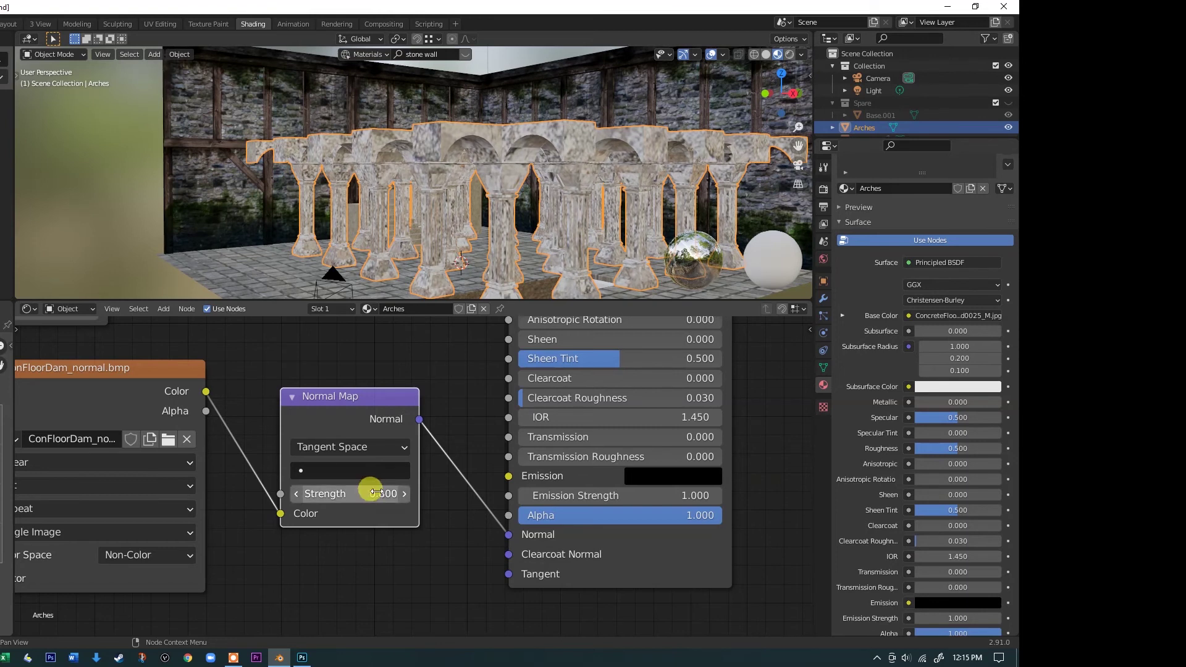
left_click(432, 546)
scroll(408, 521, "down", 3)
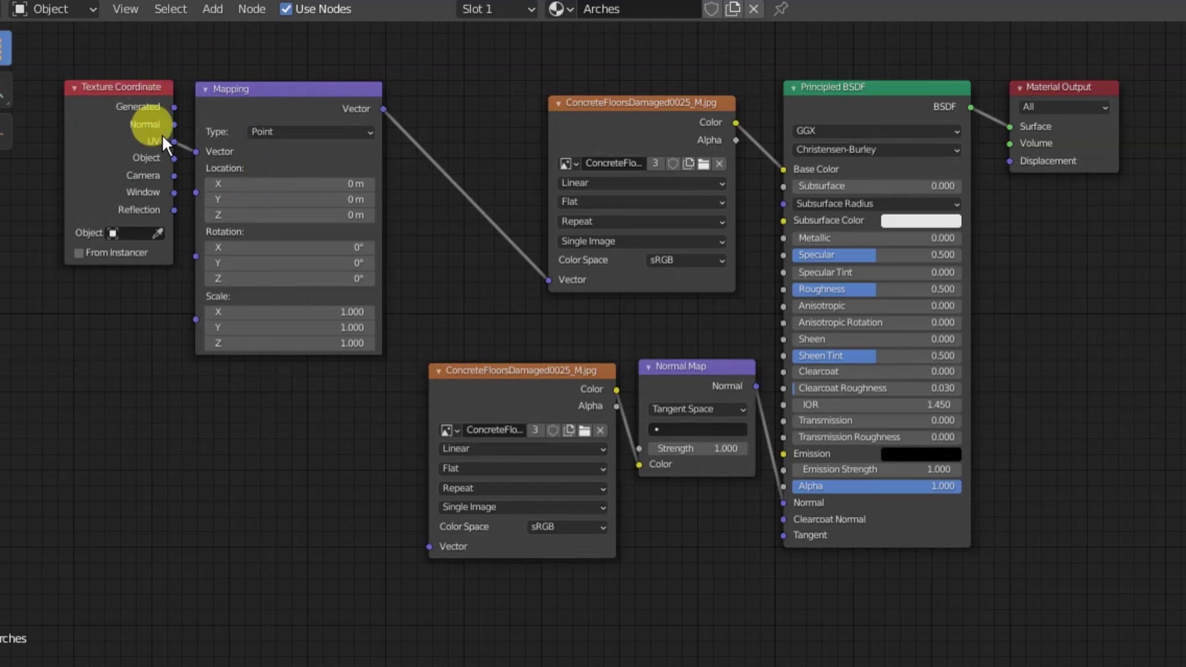
Route Texture Coordinate UV through the Mapping node into the lower Image Texture's Vector input.
left_click_drag(188, 150, 195, 151)
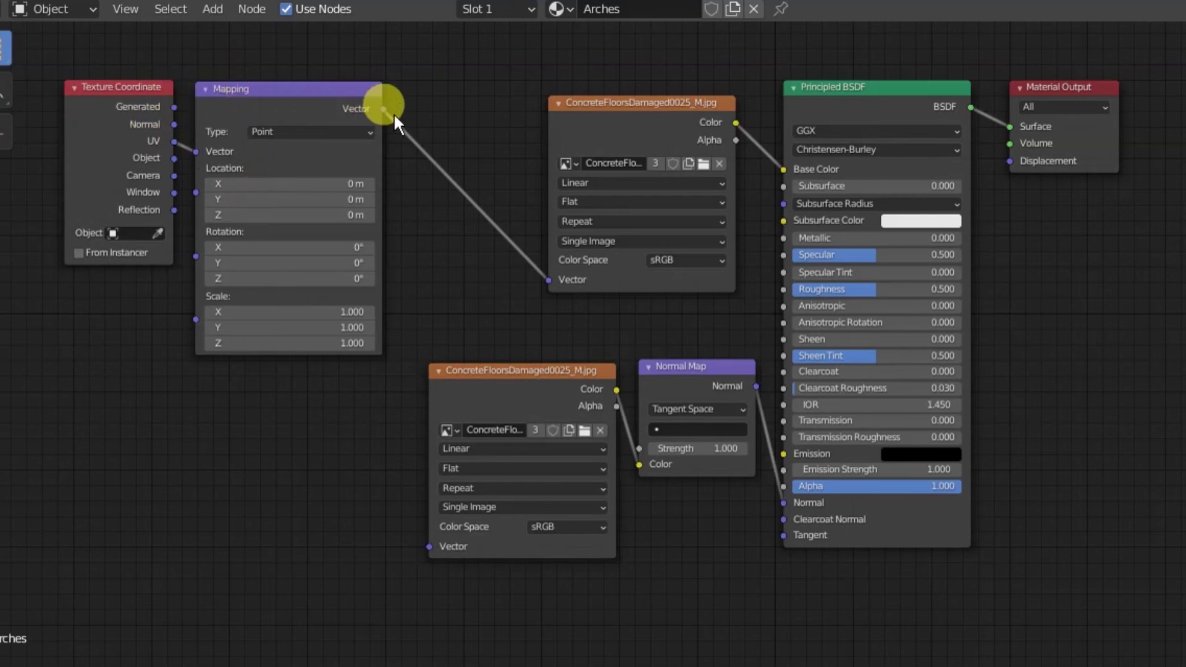
left_click_drag(383, 109, 429, 547)
left_click(590, 207)
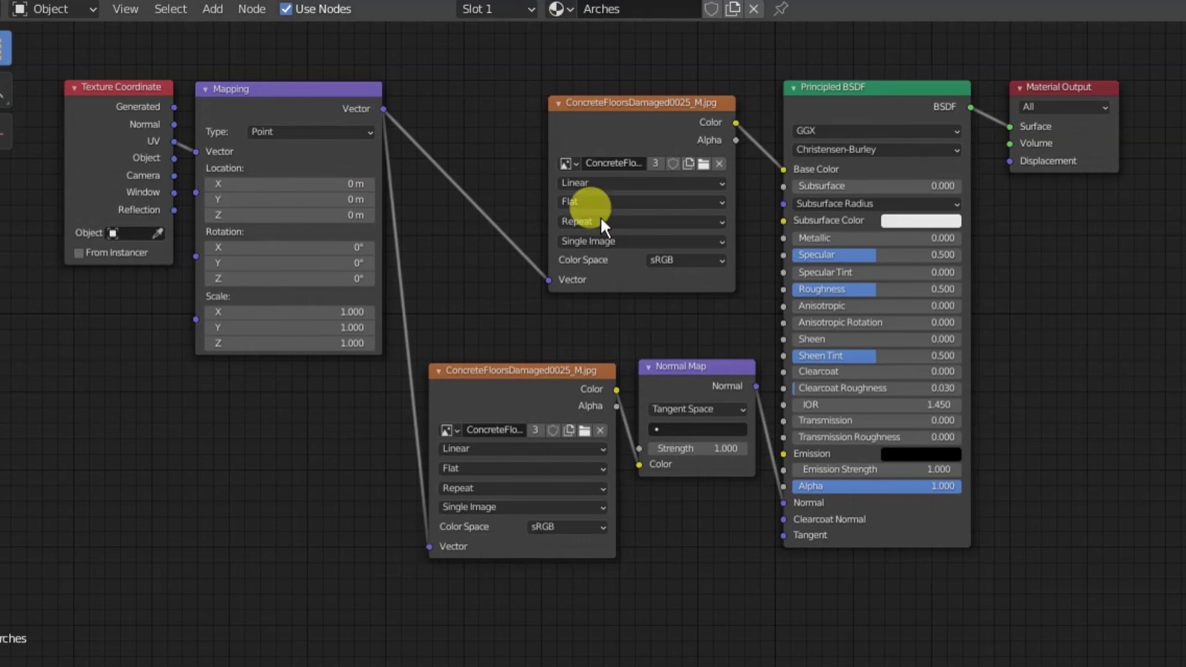
left_click(338, 85)
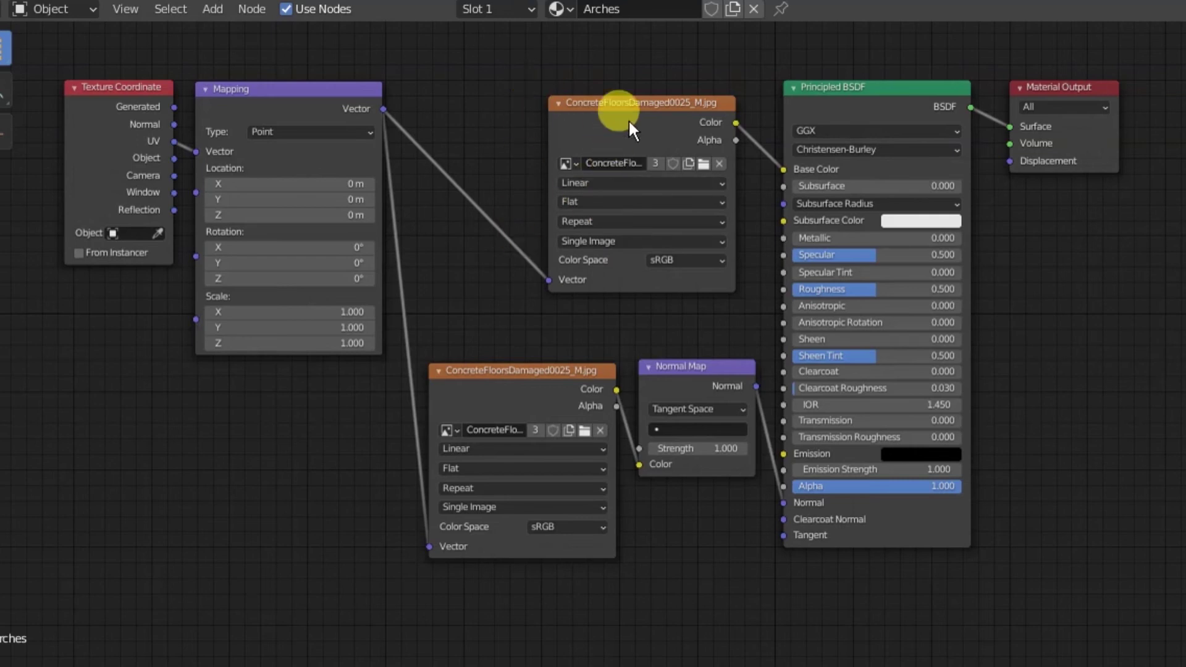
left_click(498, 465)
left_click(570, 411)
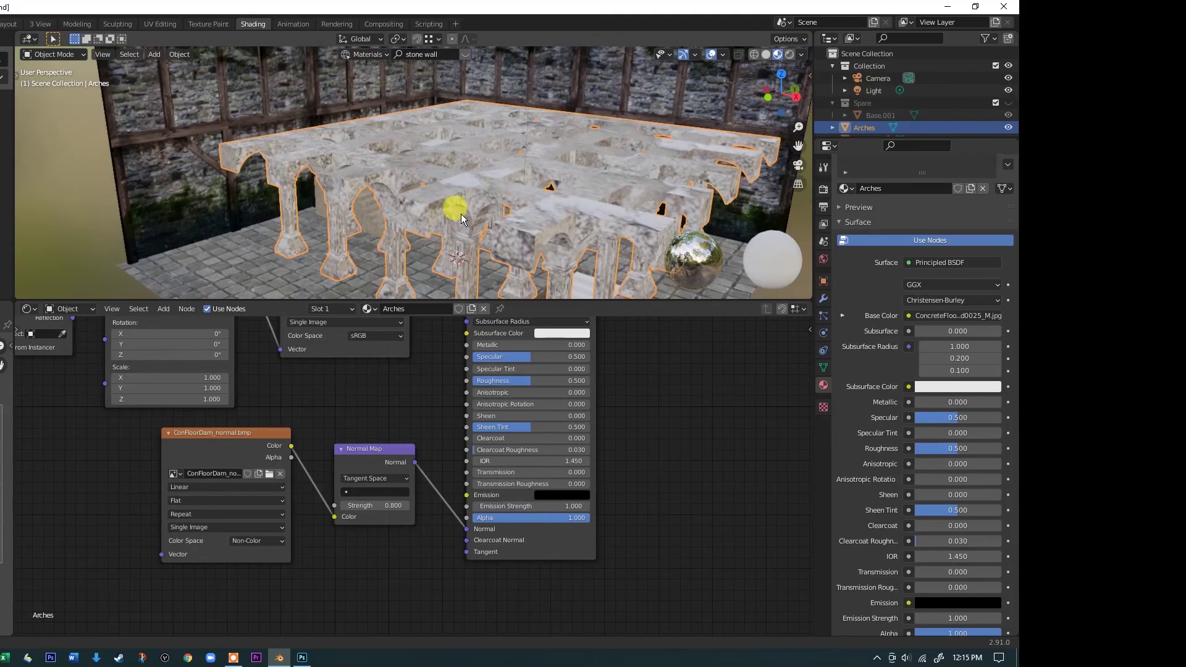
middle_click_drag(461, 214, 457, 181)
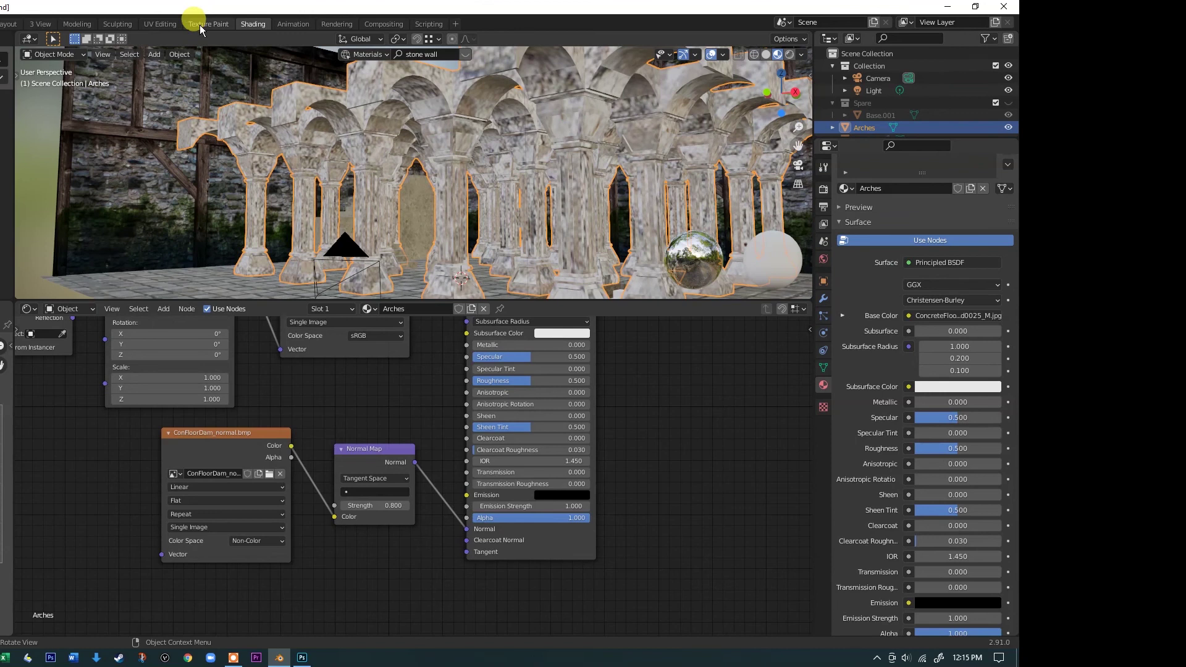
In the UV Editing workspace, select all Arches geometry and scale up its UV islands.
left_click(165, 26)
middle_click_drag(655, 241, 661, 286)
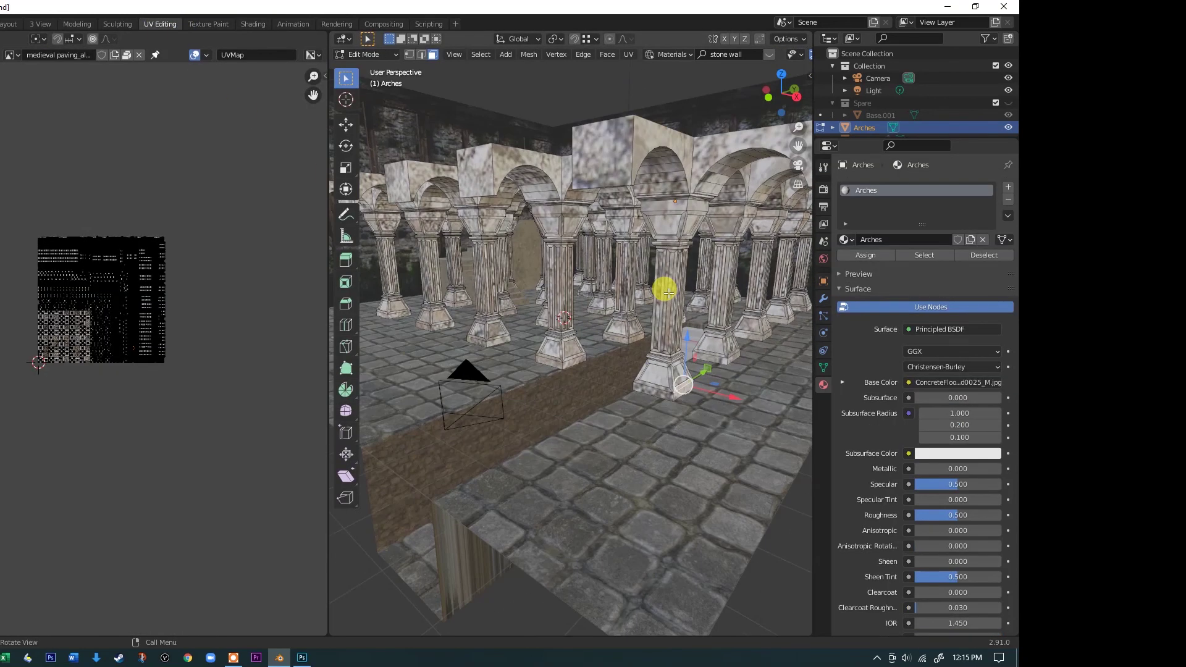
left_click(667, 226)
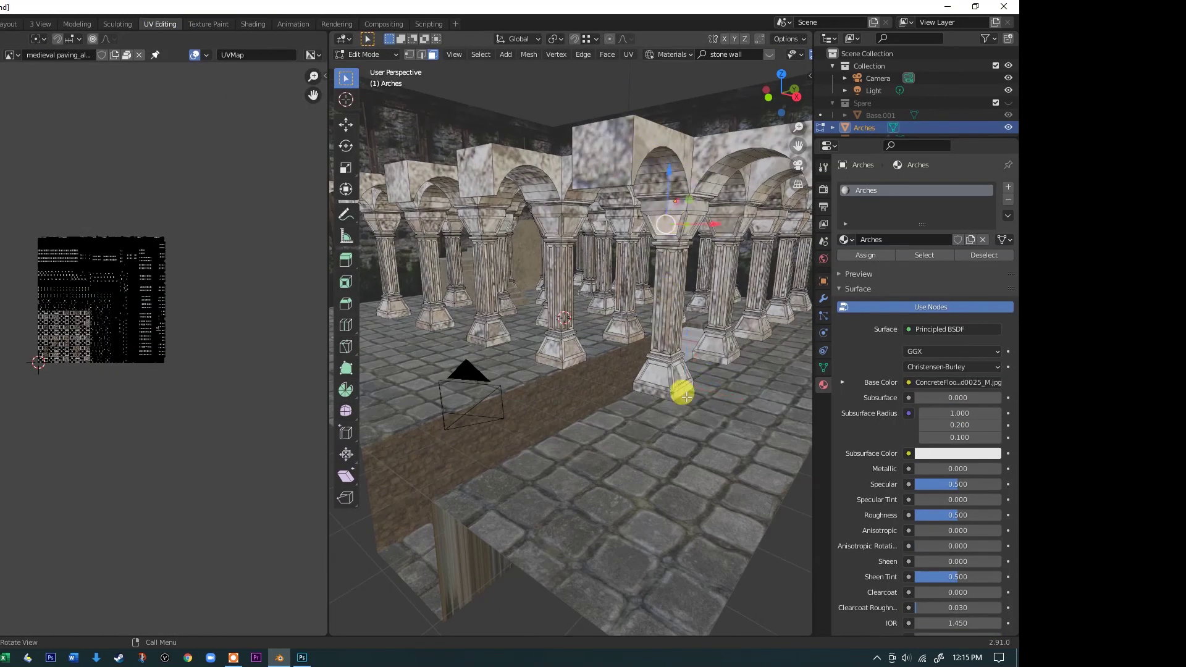
scroll(105, 287, "up", 6)
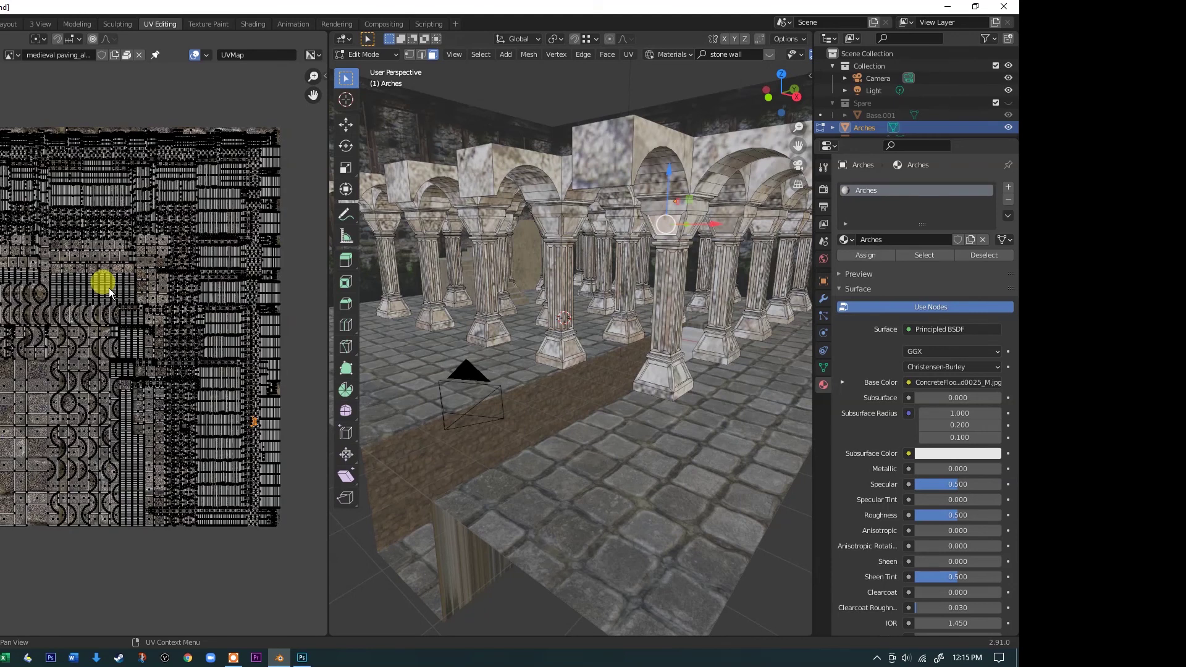
scroll(217, 320, "down", 5)
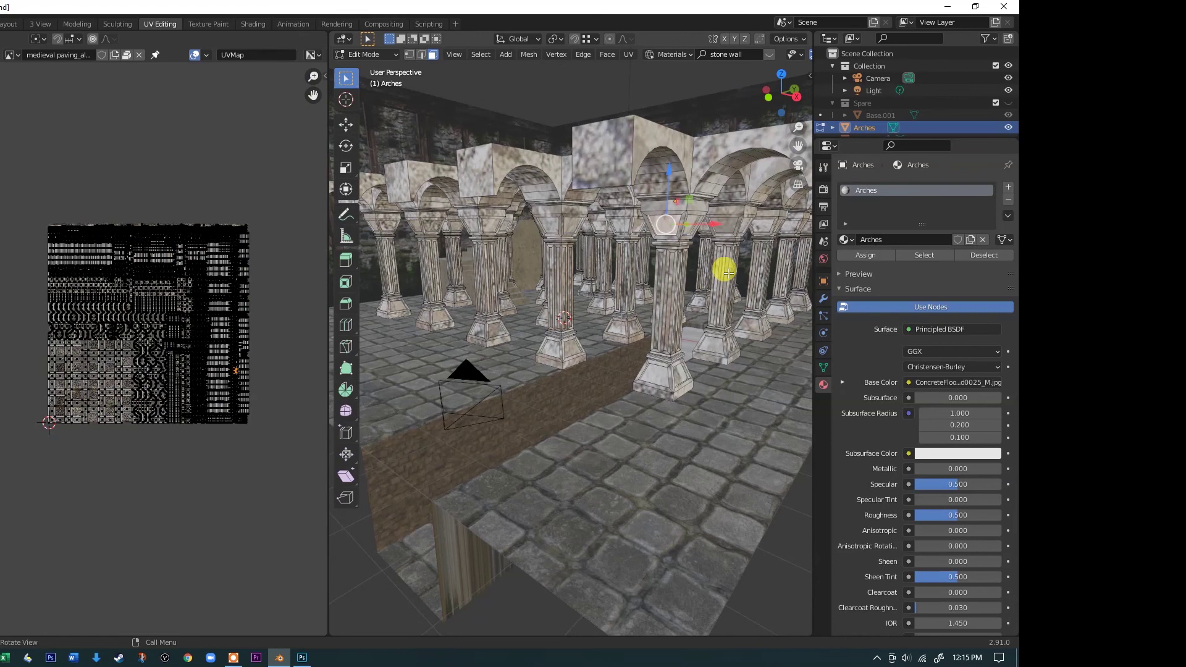
key("a")
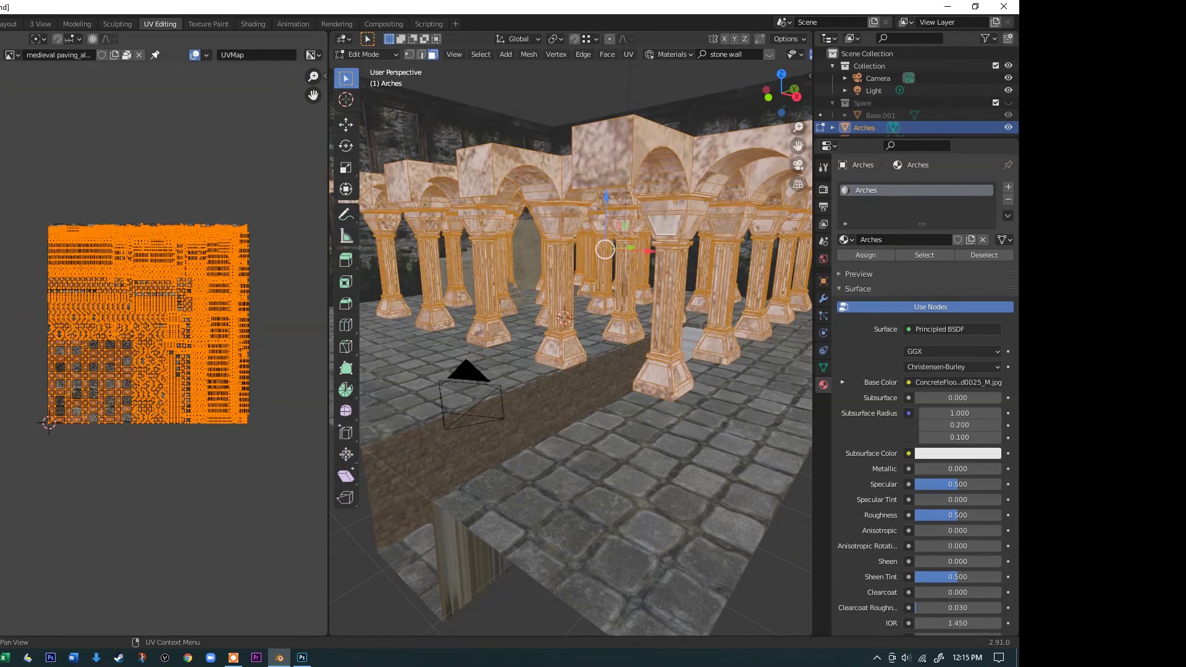
key("s")
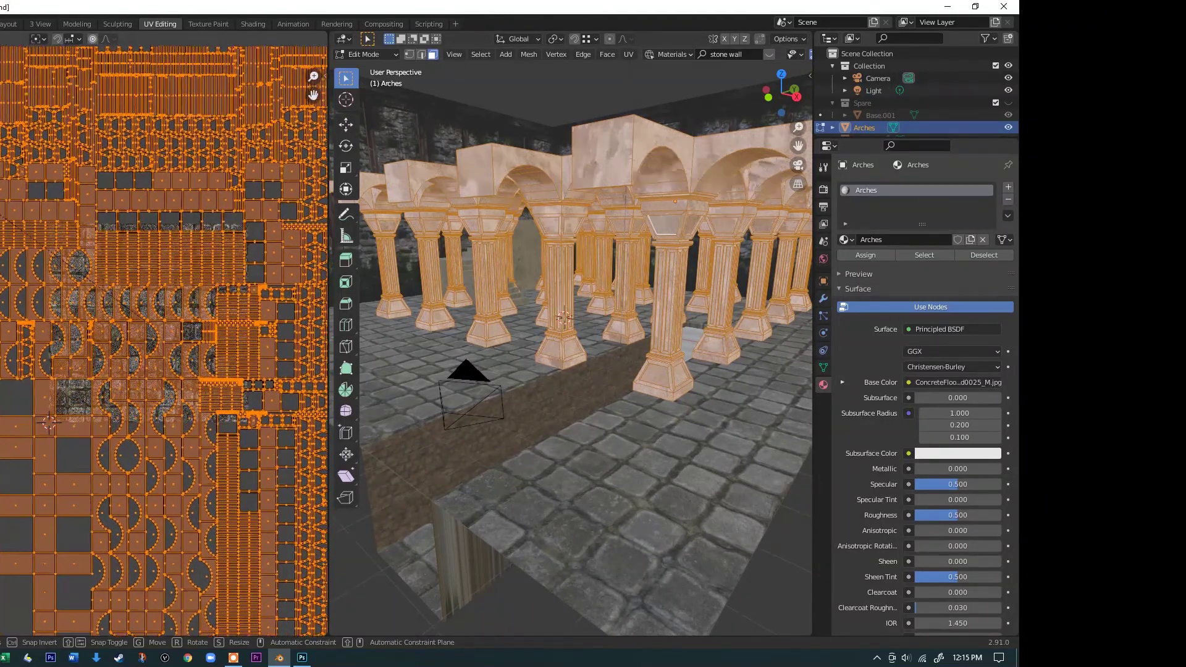
key("Return")
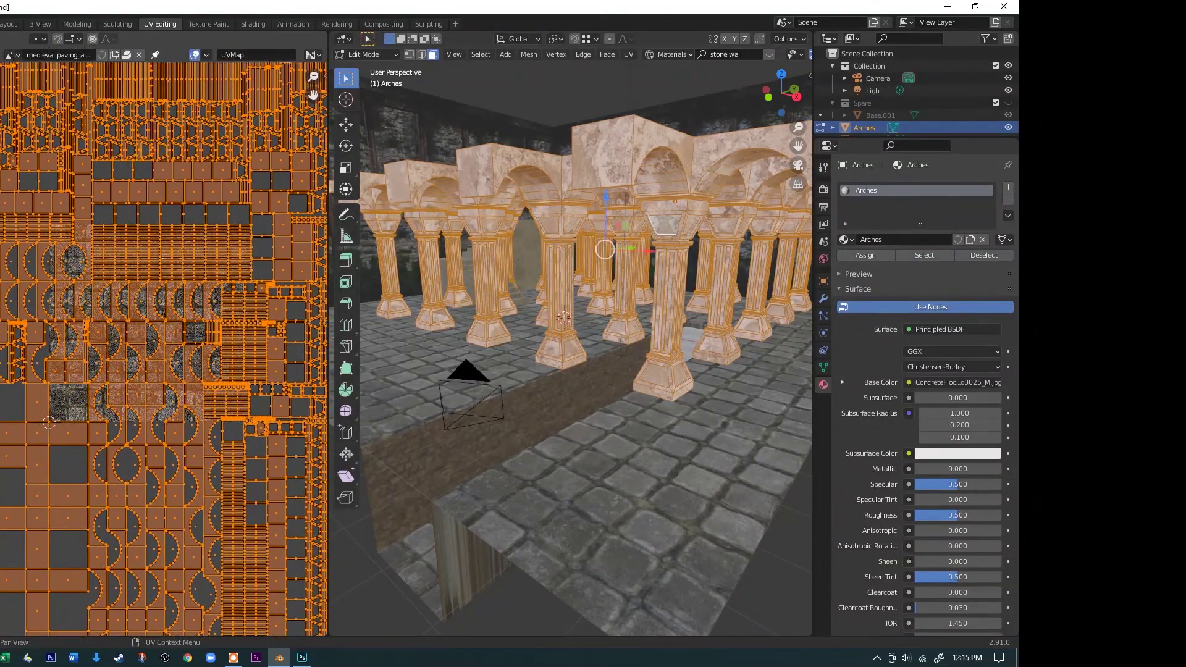
Deselect all faces and UVs, then return the Arches to Object Mode.
key("alt+a")
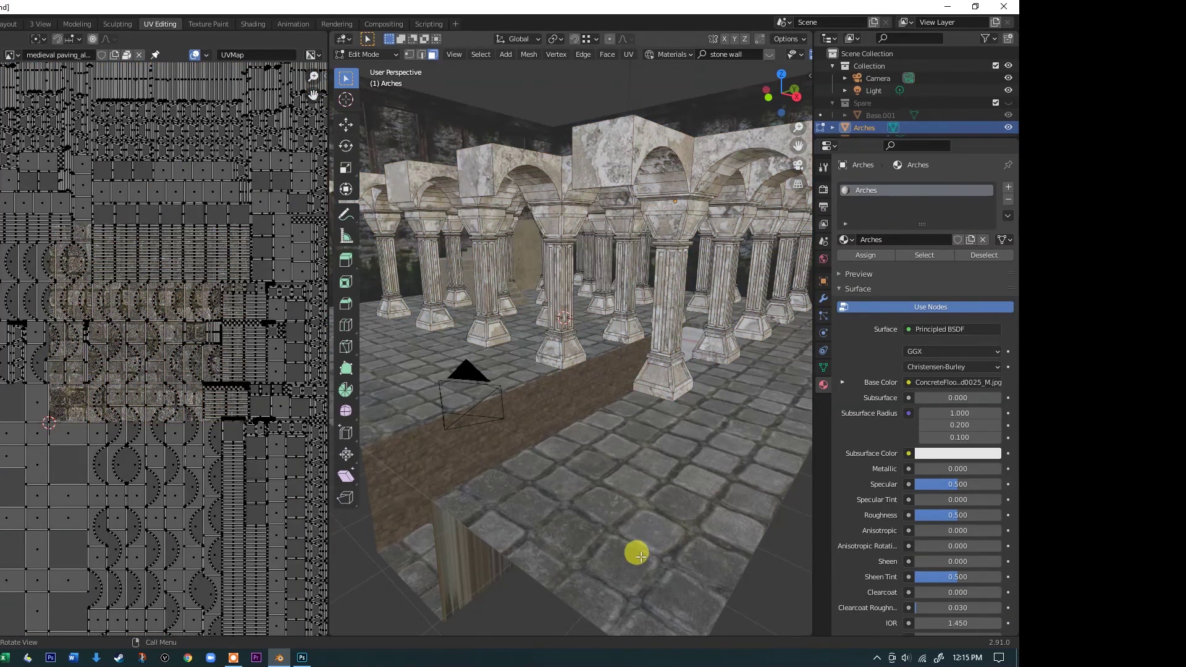
left_click(373, 54)
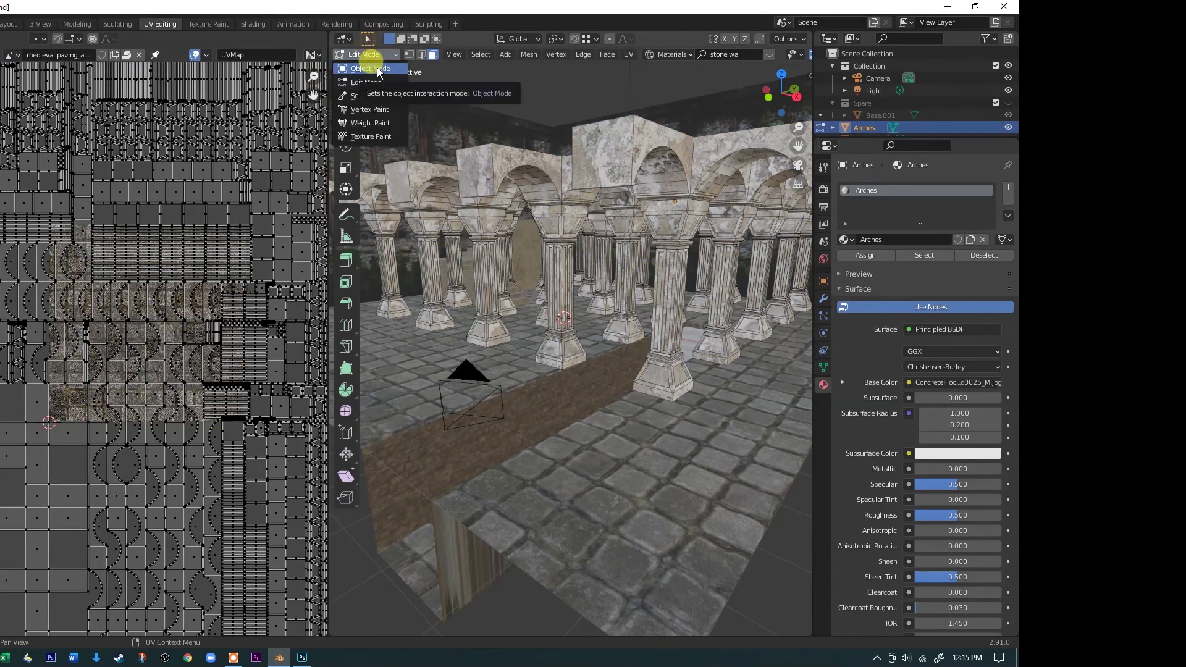
left_click(376, 68)
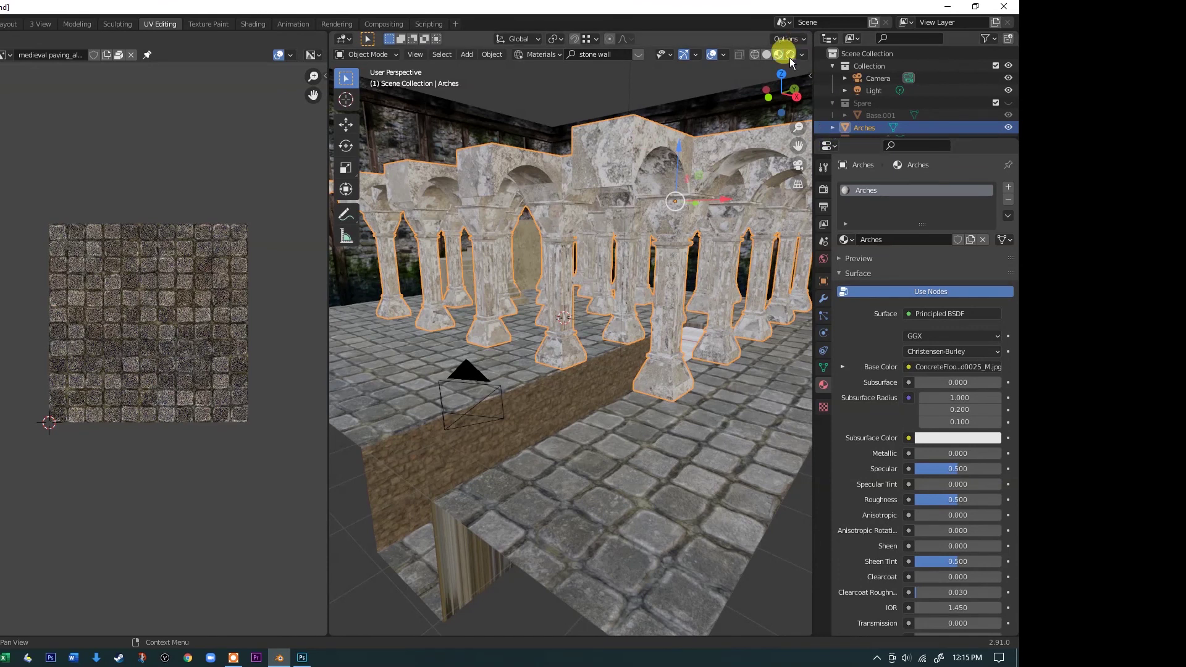
Preview the dungeon in Rendered shading through the scene camera, then select the floor plane.
left_click(777, 56)
scroll(624, 219, "up", 6)
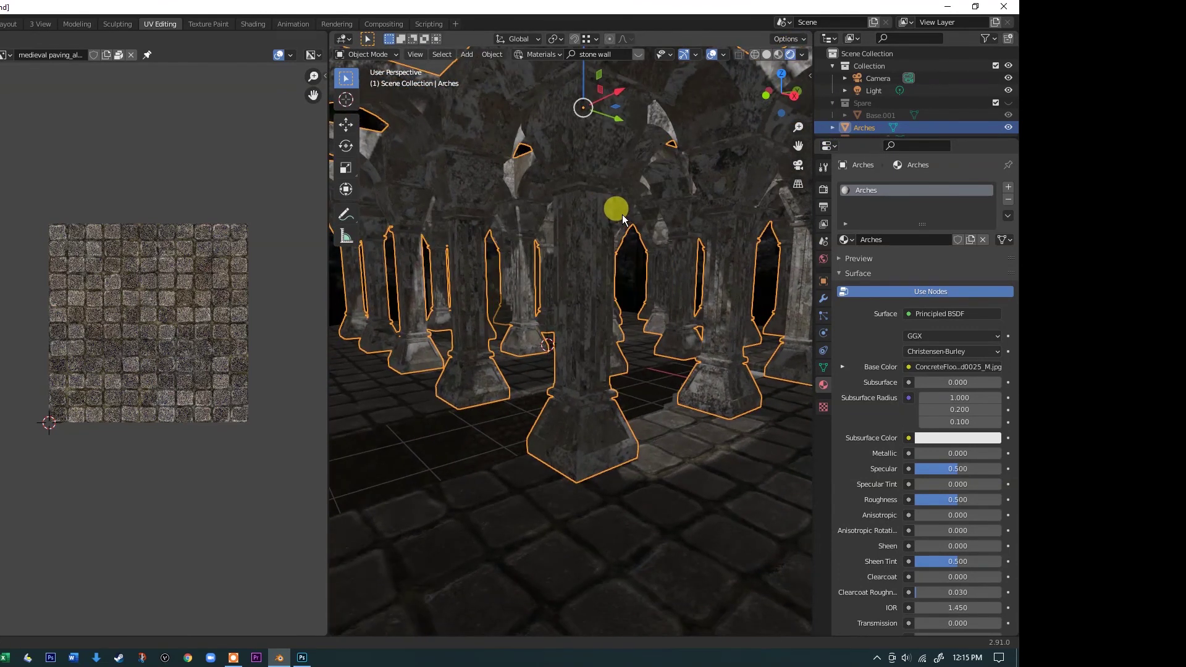
middle_click_drag(623, 219, 593, 222)
key("KP_0")
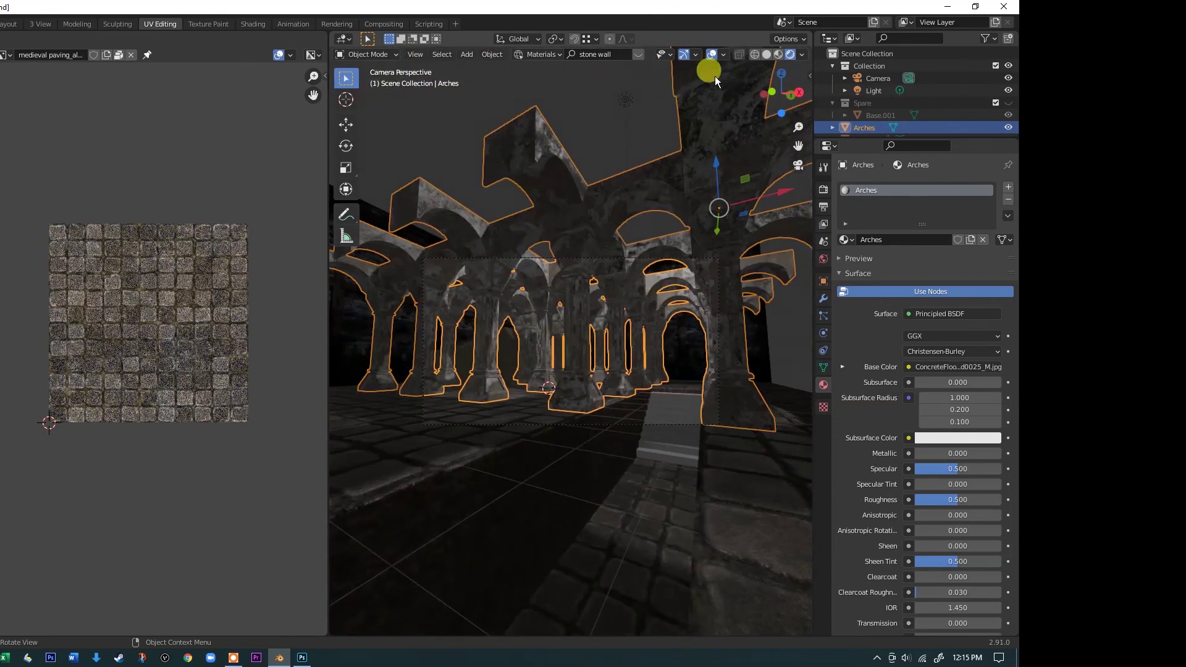
scroll(546, 373, "up", 5)
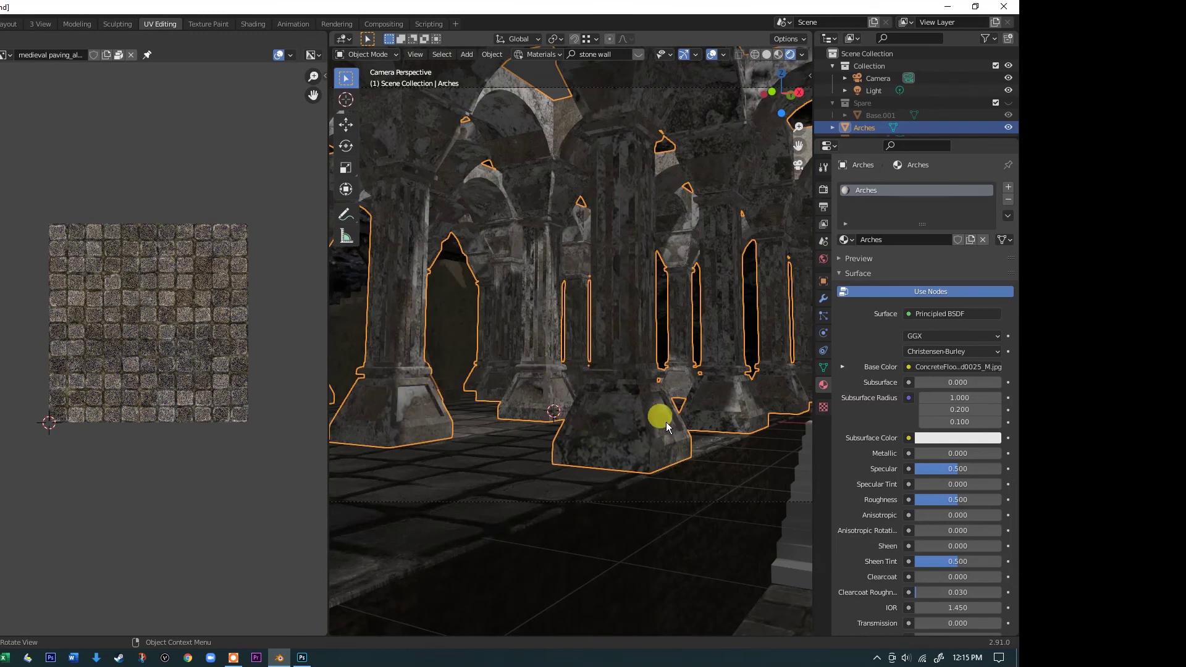
left_click(408, 406)
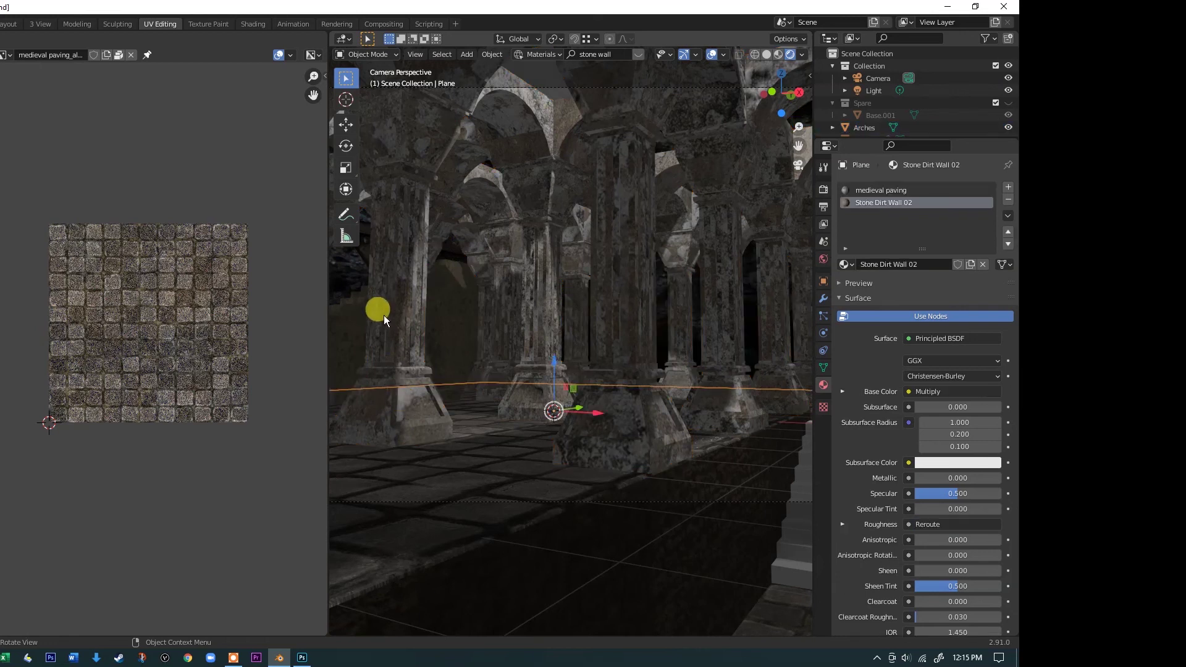
Select one column-base face of the Arches in Edit Mode and move its UVs.
left_click(383, 315)
key("Tab")
left_click(420, 395)
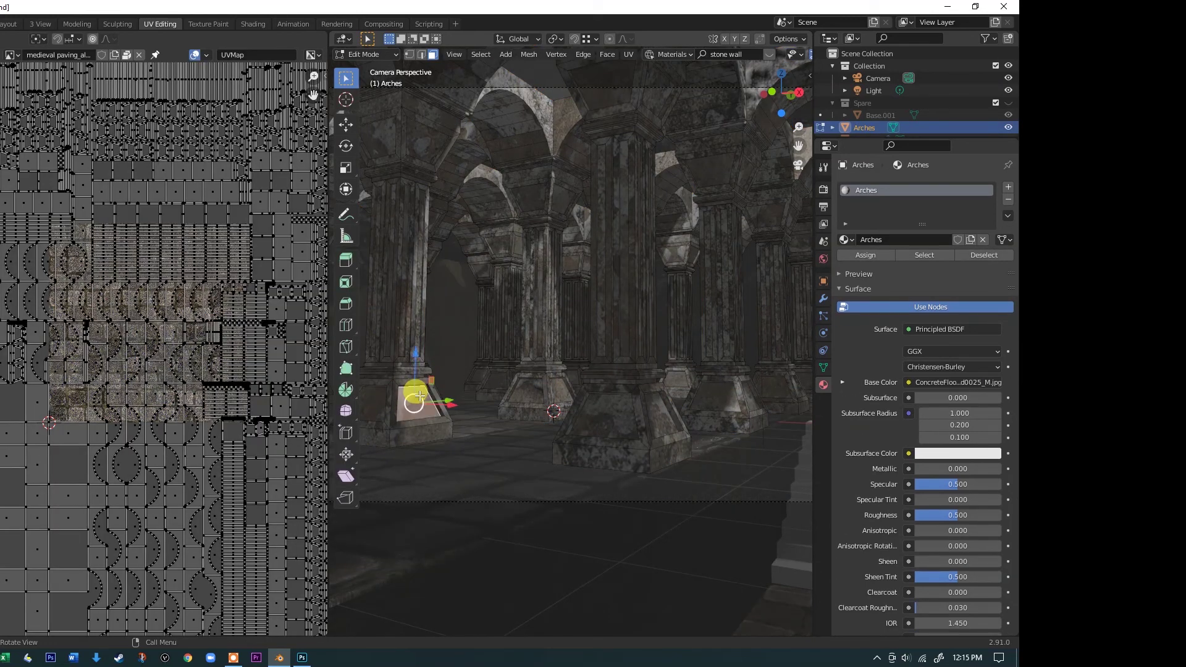
scroll(146, 307, "down", 3)
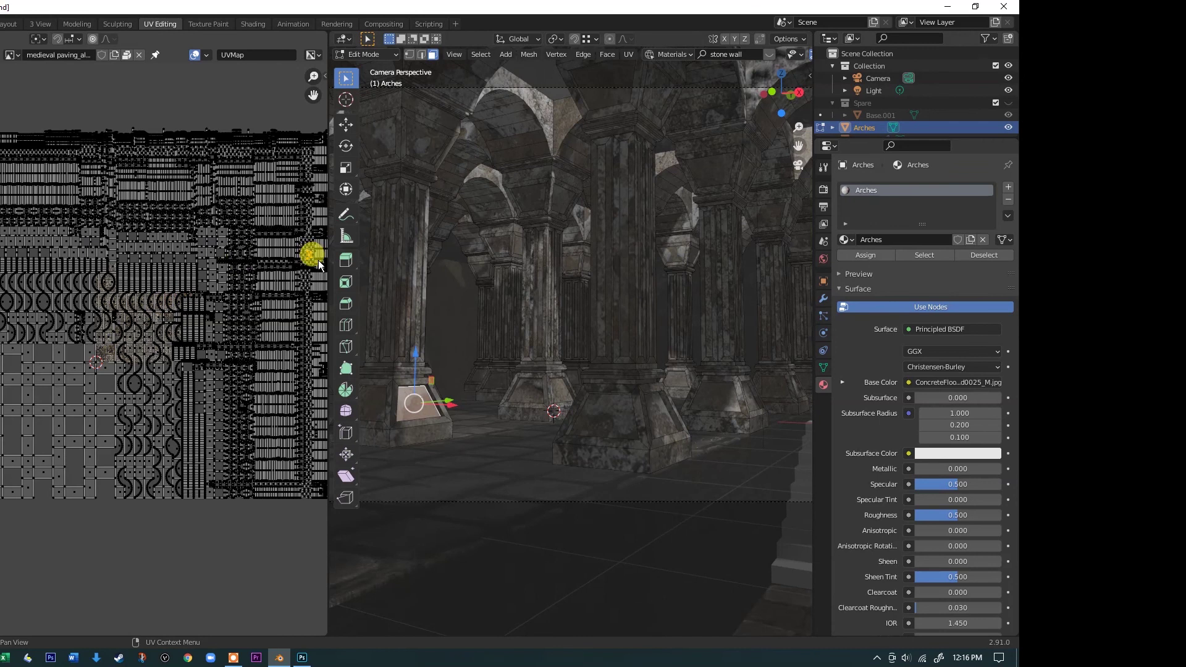
scroll(312, 256, "up", 5)
scroll(287, 249, "down", 1)
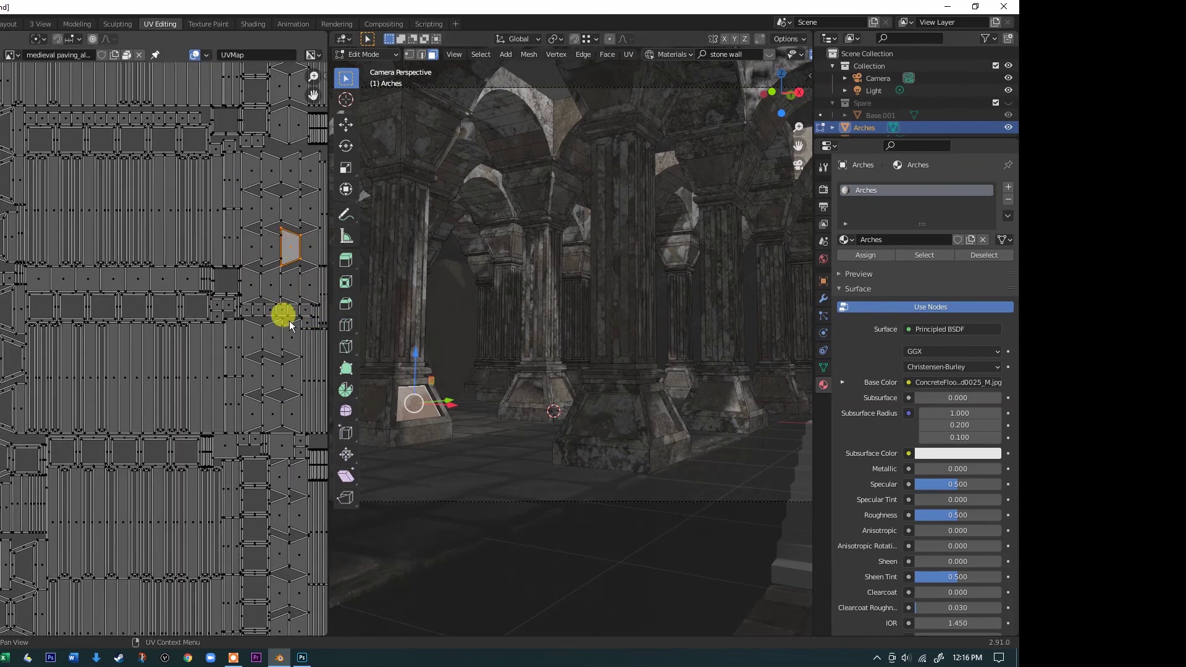
scroll(443, 383, "up", 3)
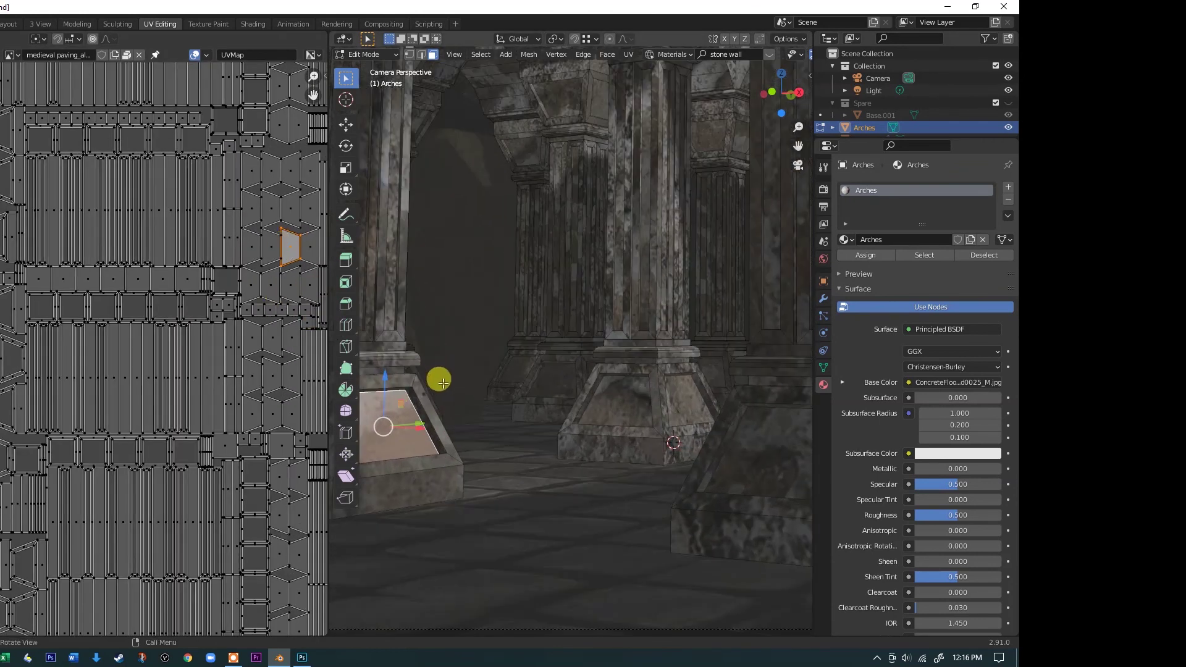
middle_click_drag(443, 383, 562, 360)
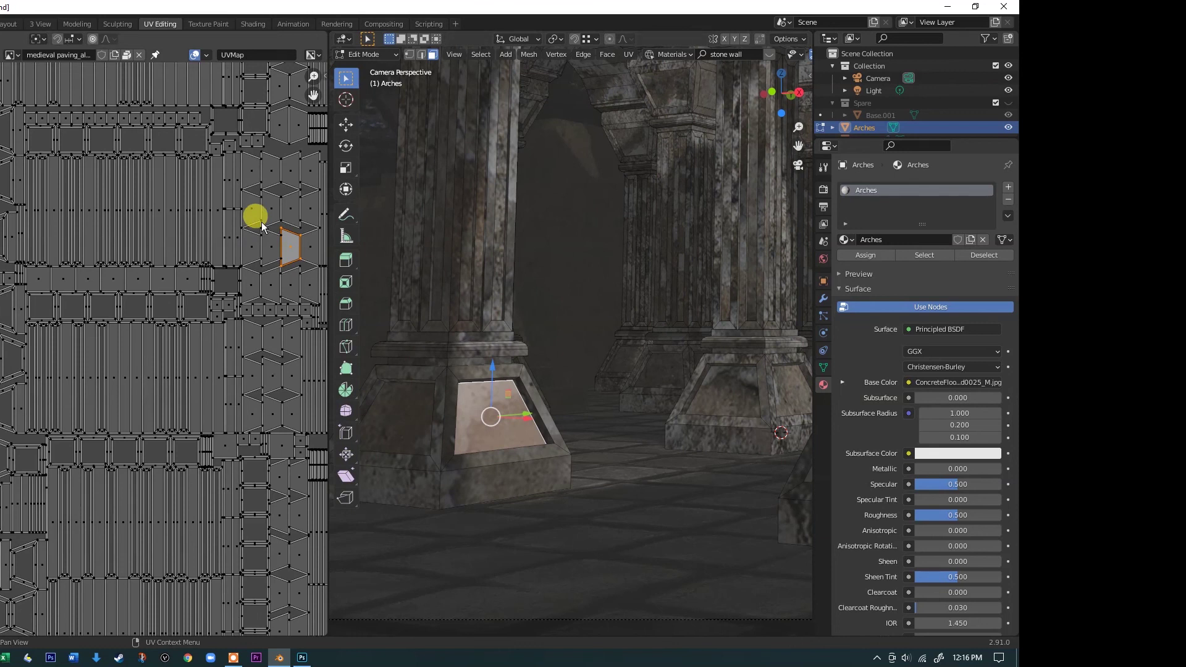
key("g")
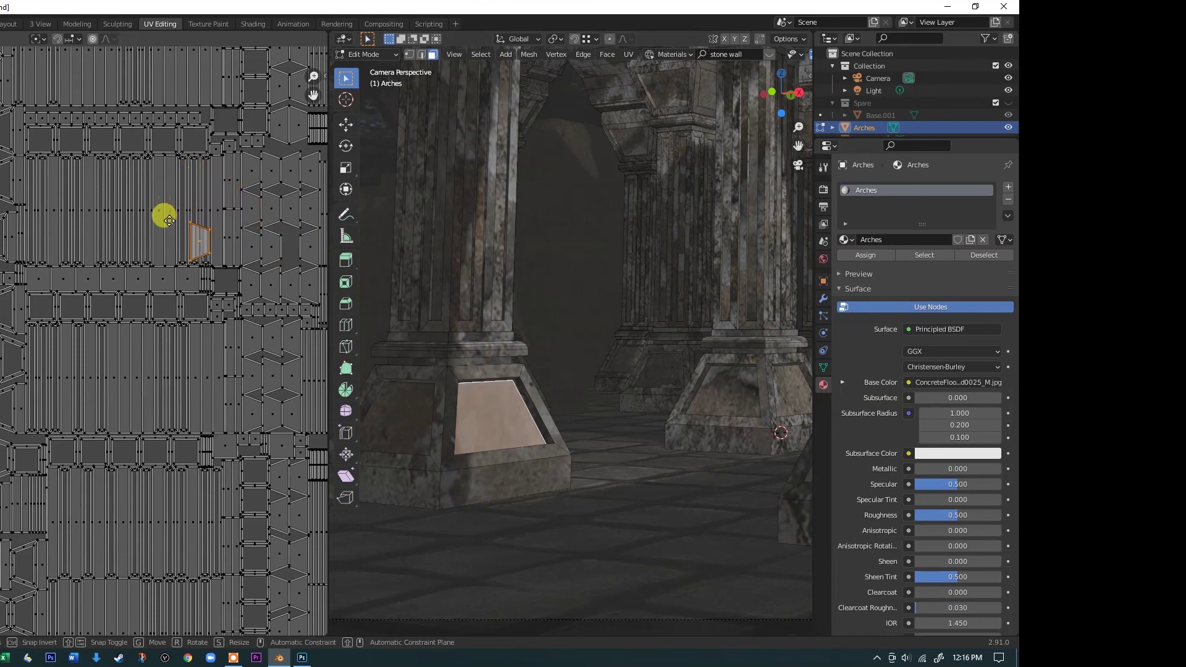
left_click(184, 321)
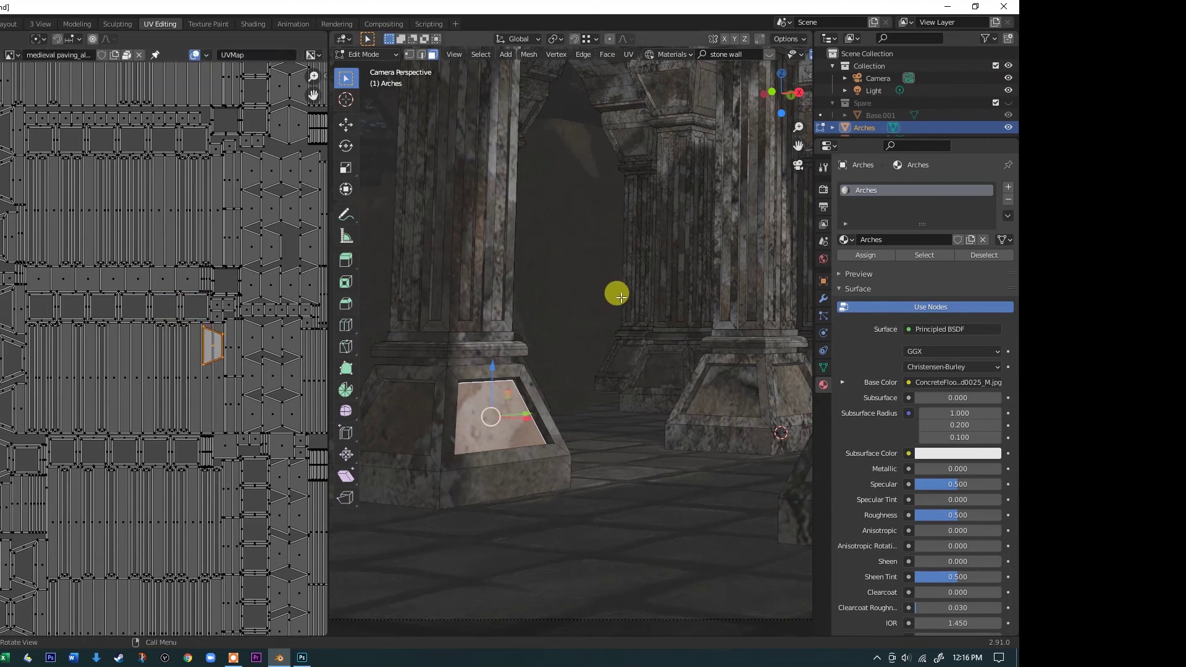
left_click(617, 291)
scroll(483, 265, "down", 2)
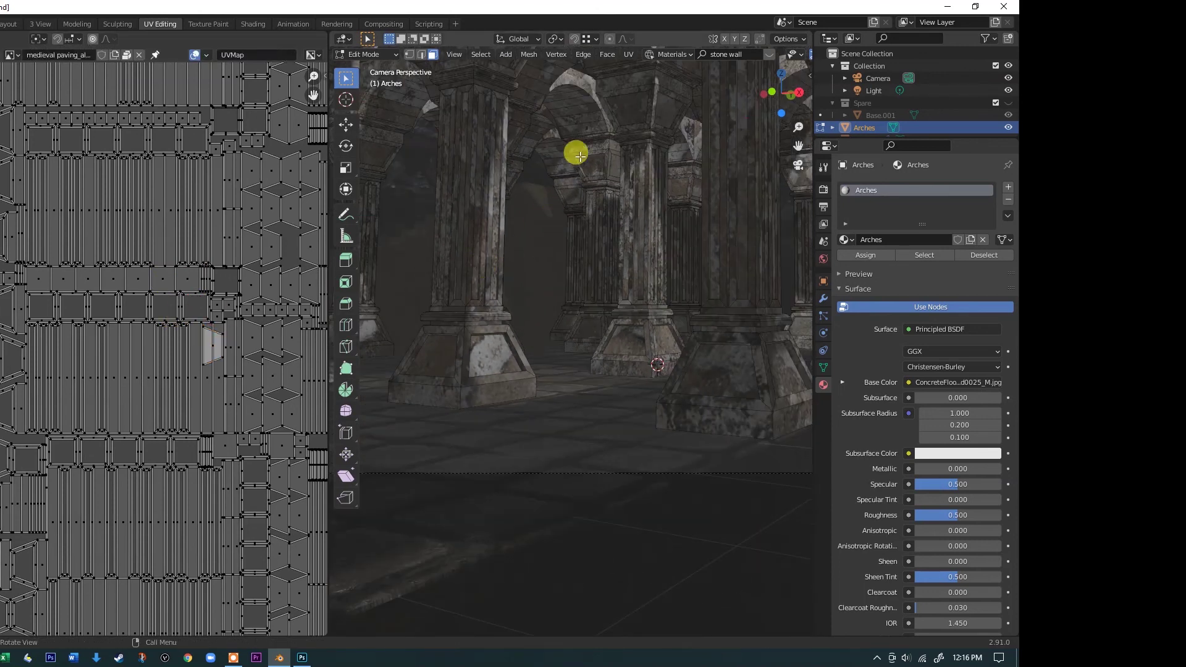
Return to Object Mode and orbit out to a wide view of the arcade.
left_click(389, 54)
left_click(383, 64)
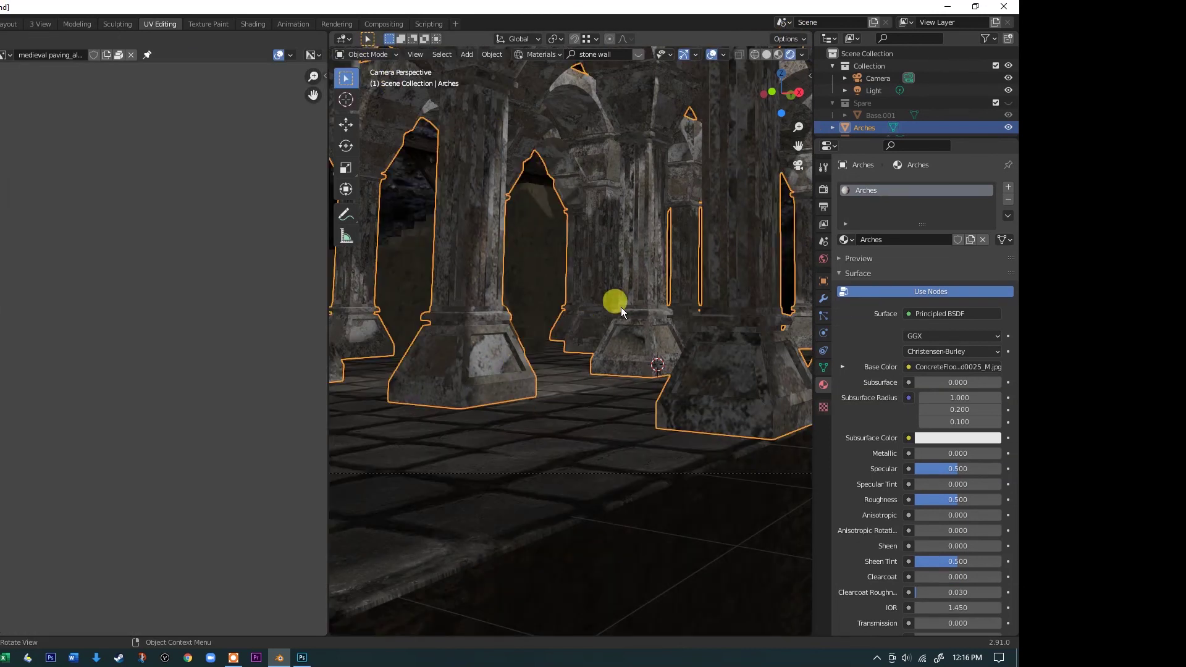
scroll(620, 307, "down", 2)
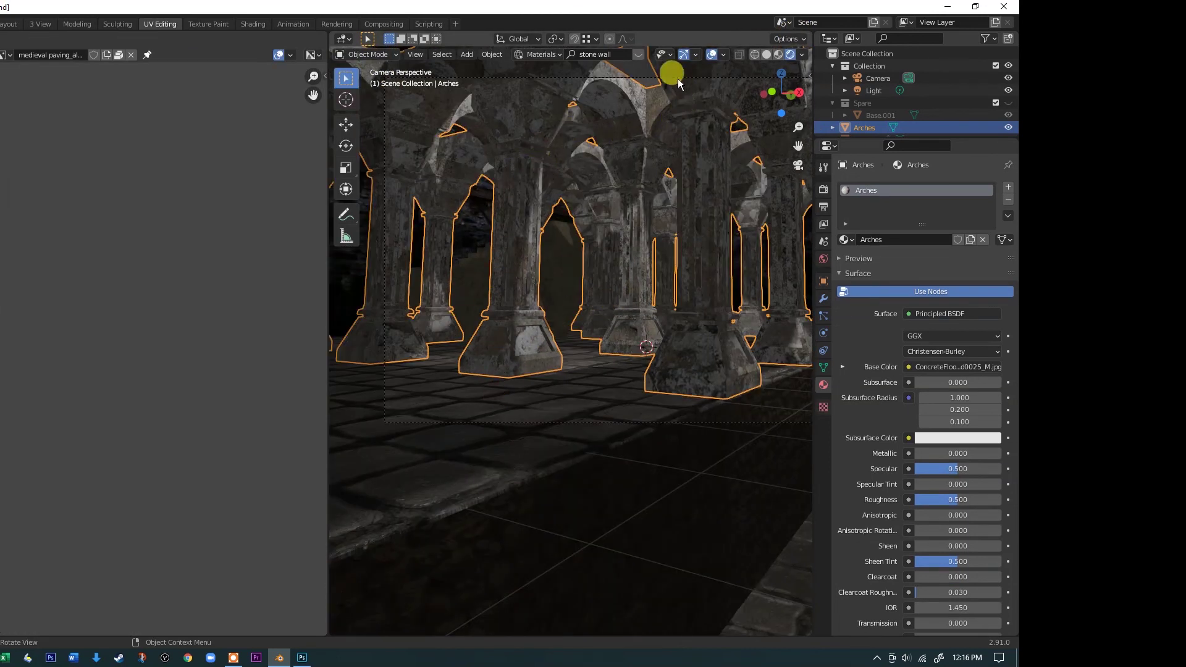
middle_click_drag(678, 81, 695, 253)
middle_click_drag(684, 325, 447, 365)
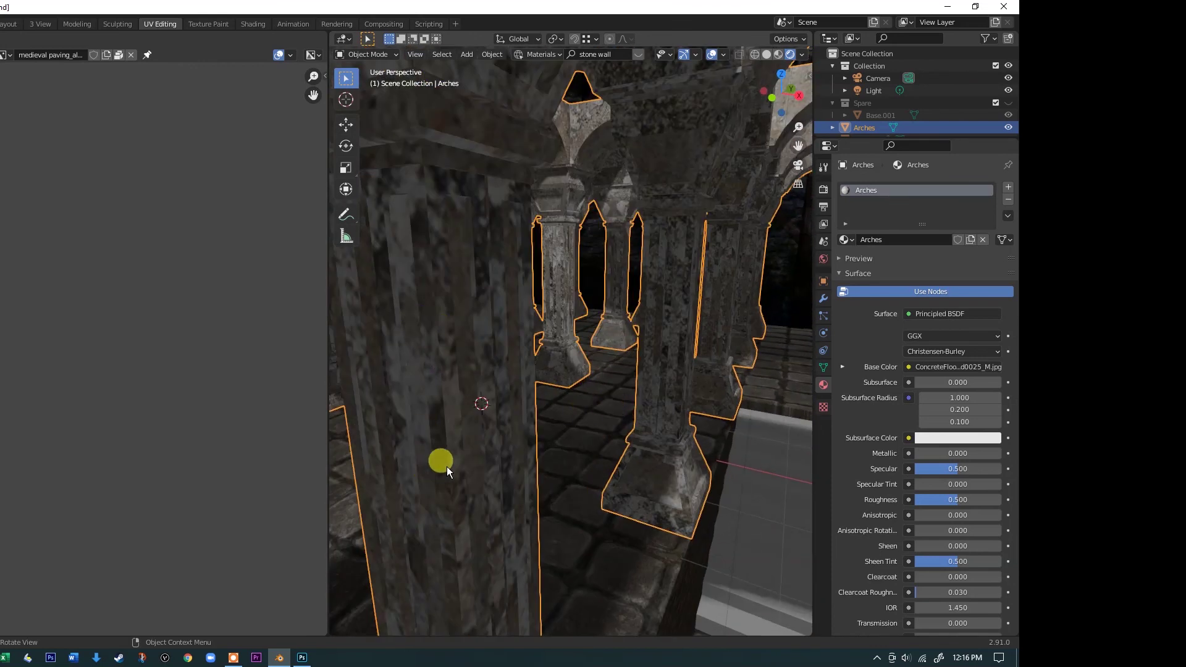
middle_click_drag(565, 466, 593, 402)
scroll(615, 426, "down", 6)
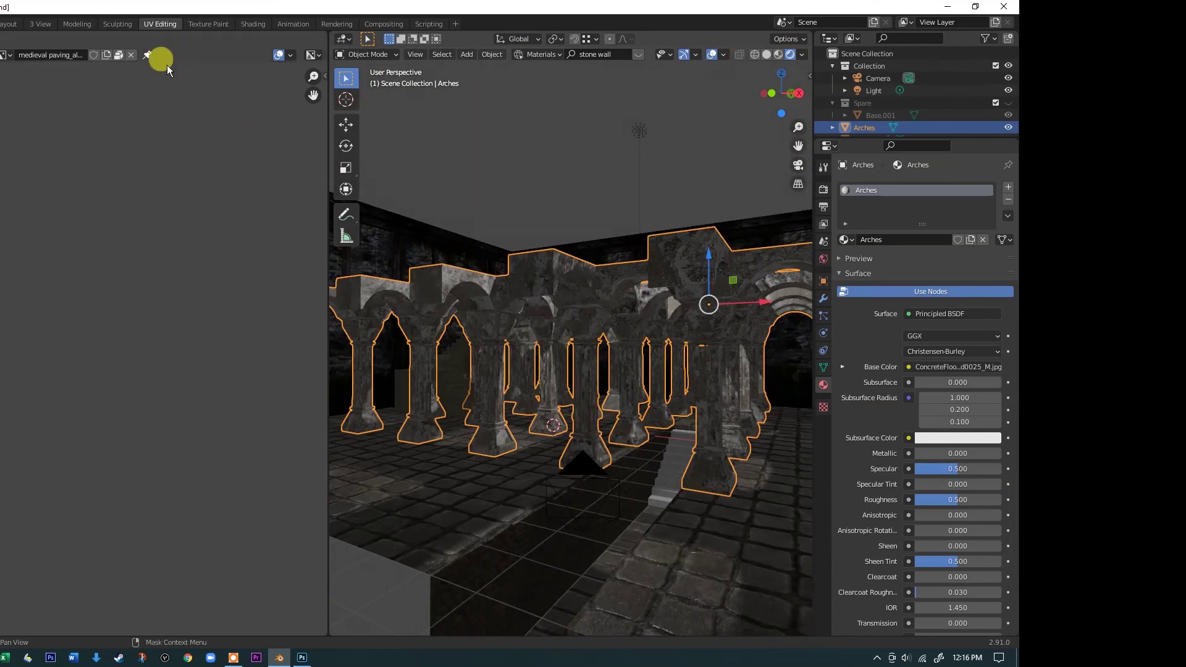
In the Layout workspace, assign the Stairs material to the staircase object Cube.001.
left_click(12, 24)
left_click(275, 97)
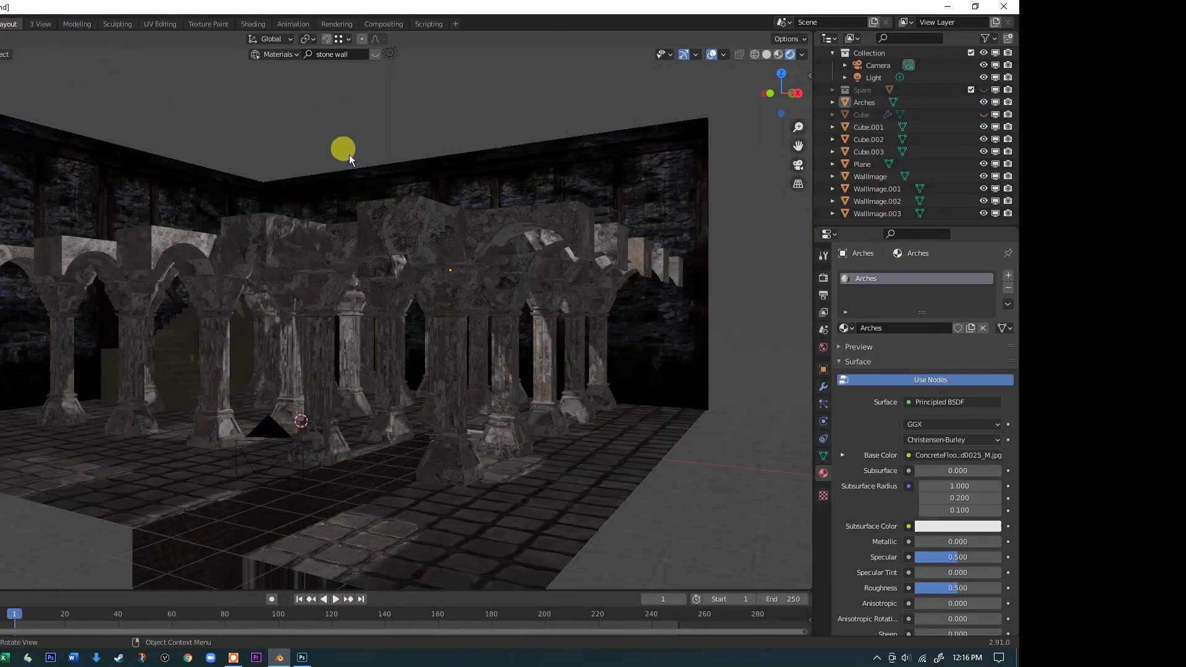
key("KP_0")
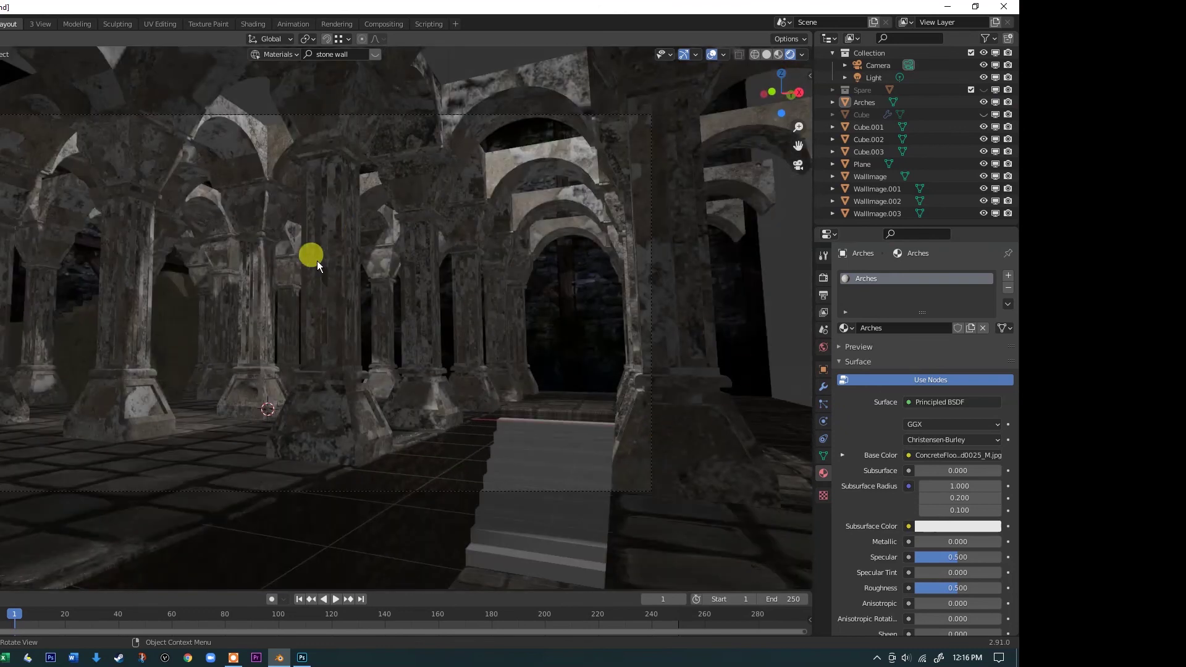
left_click(510, 438)
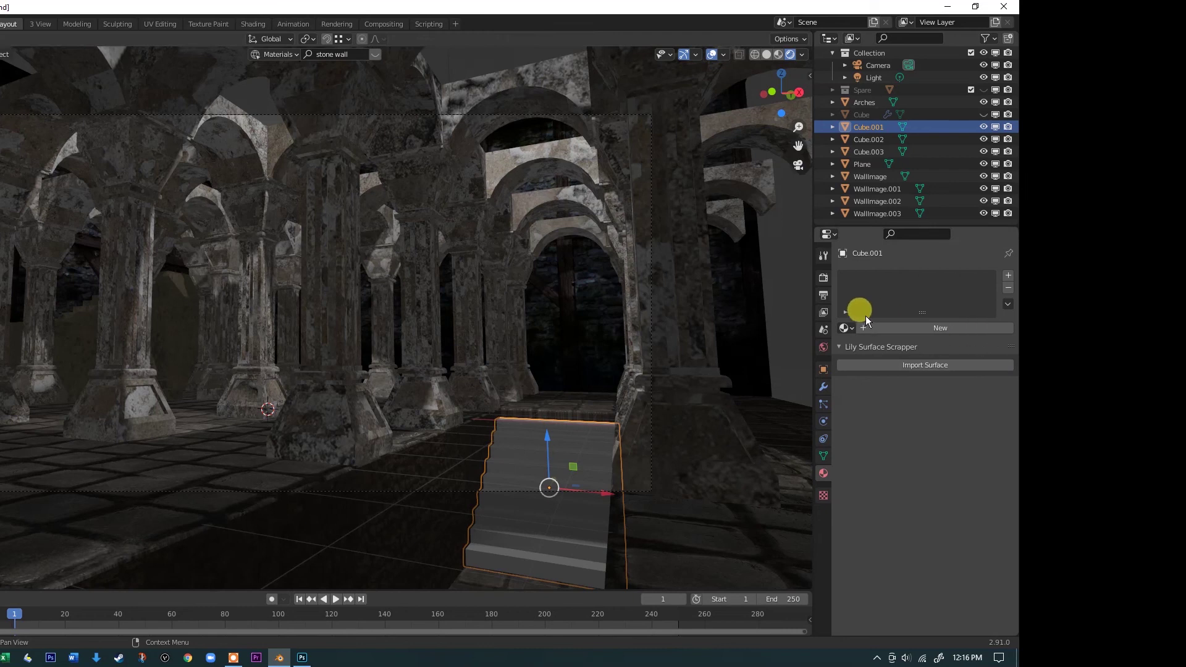
left_click(845, 327)
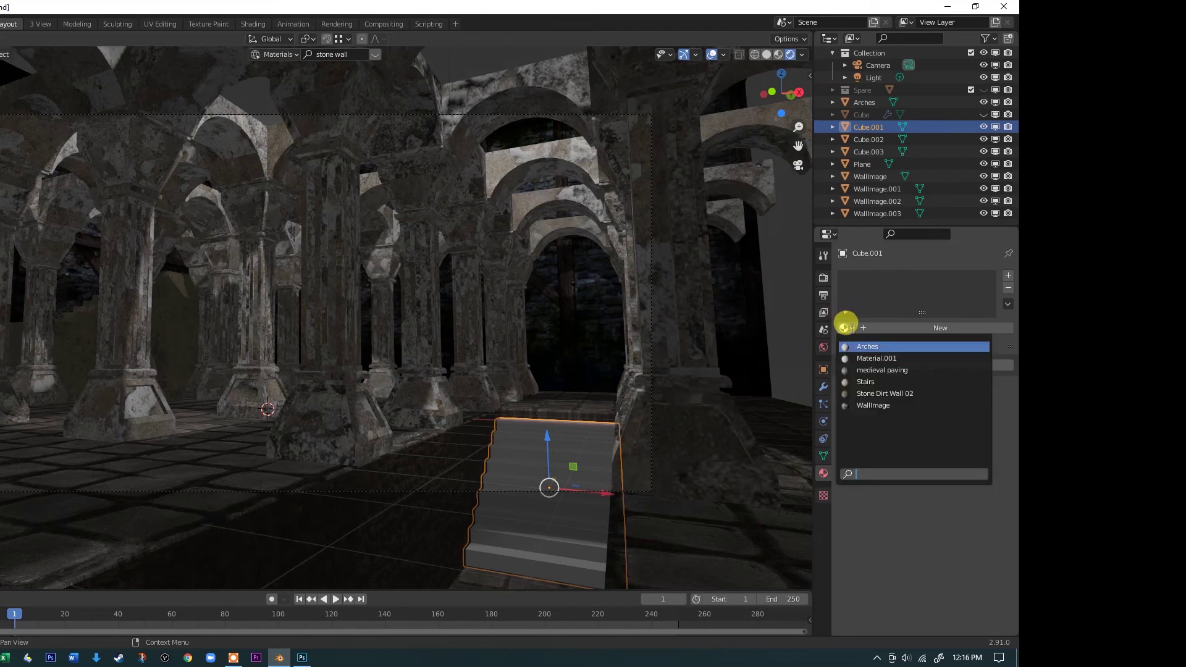
left_click(866, 382)
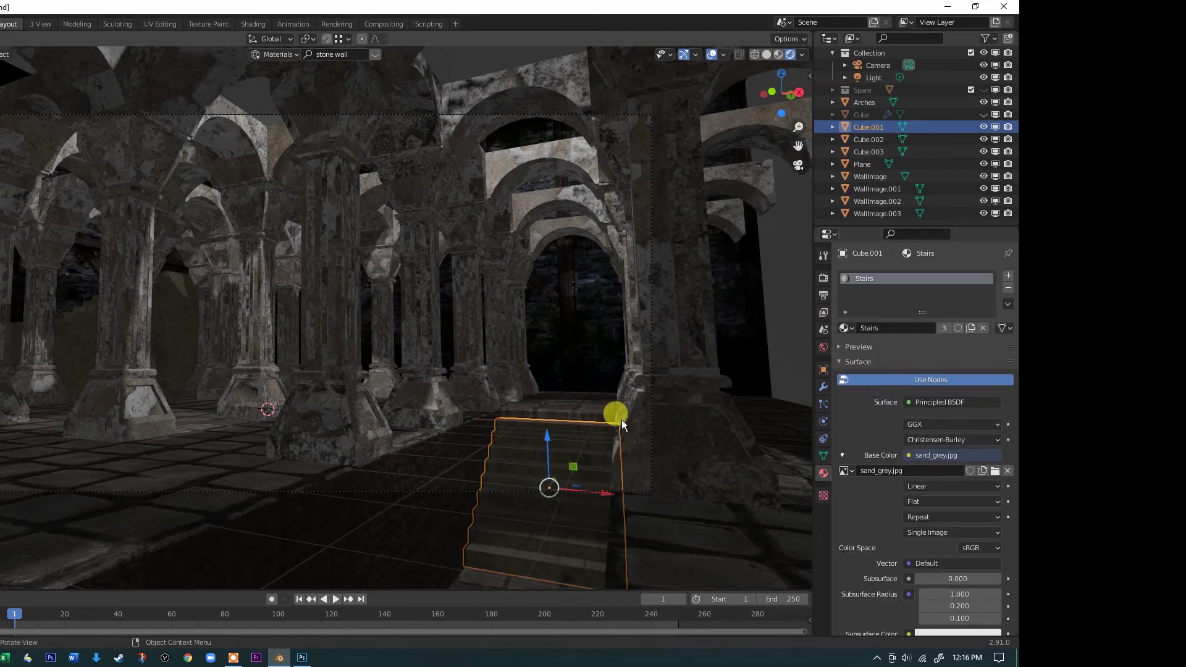
Unwrap the staircase mesh with Smart UV Project and return to Object Mode.
key("Tab")
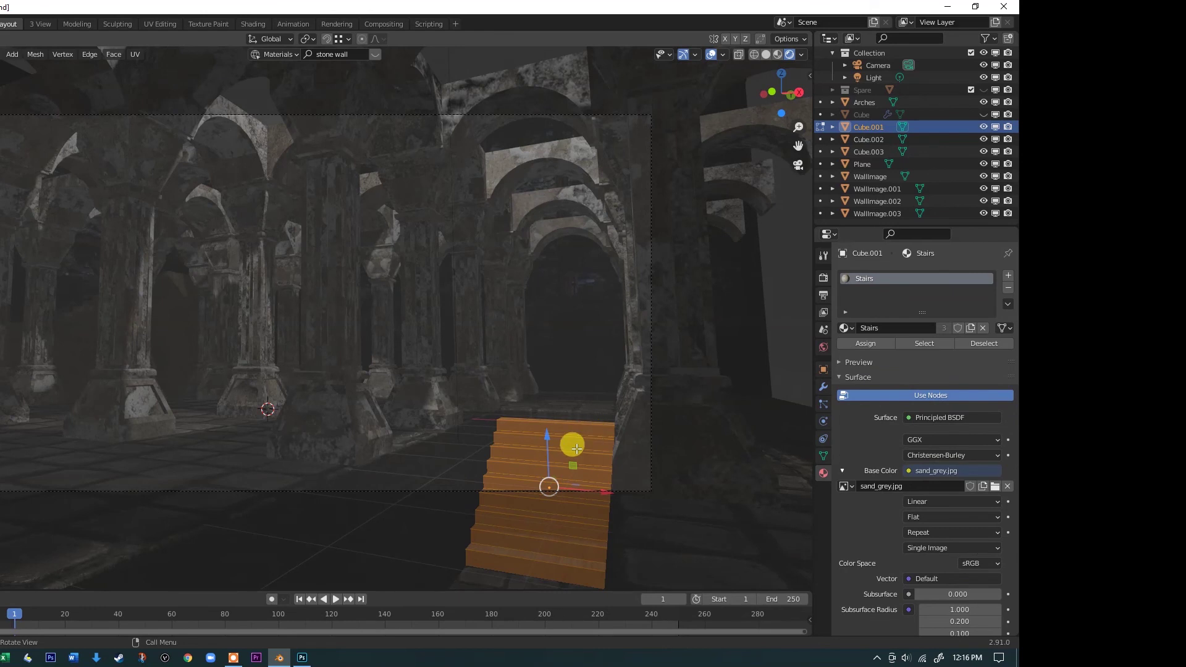
key("u")
left_click(575, 450)
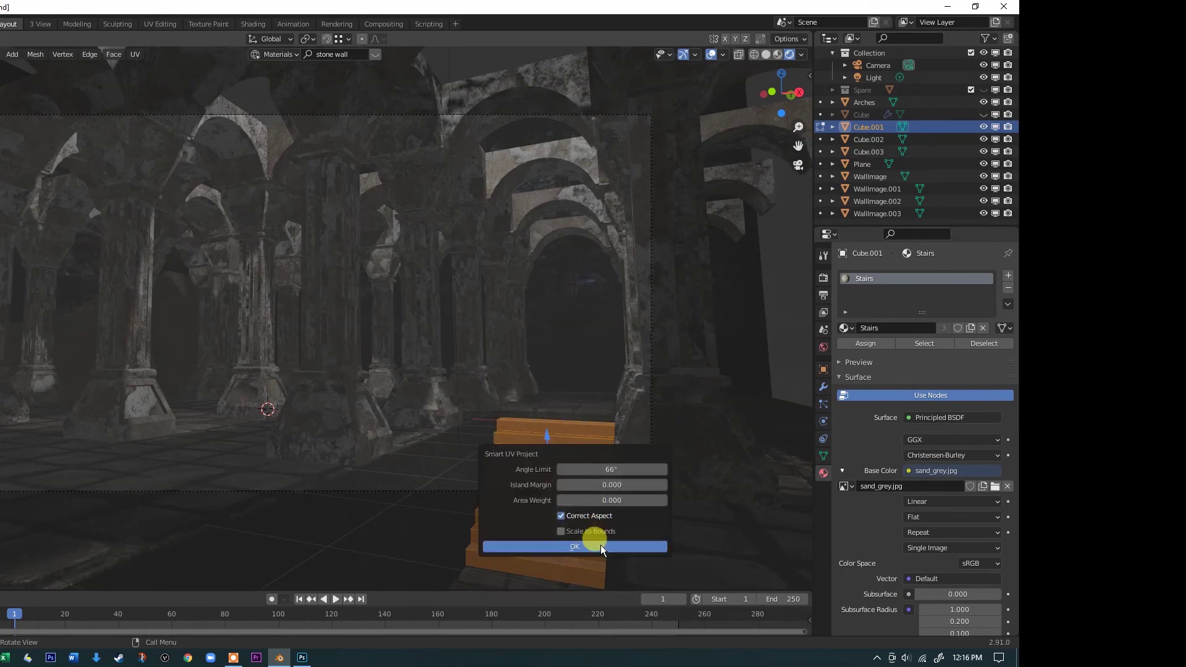
left_click(574, 547)
left_click(704, 450)
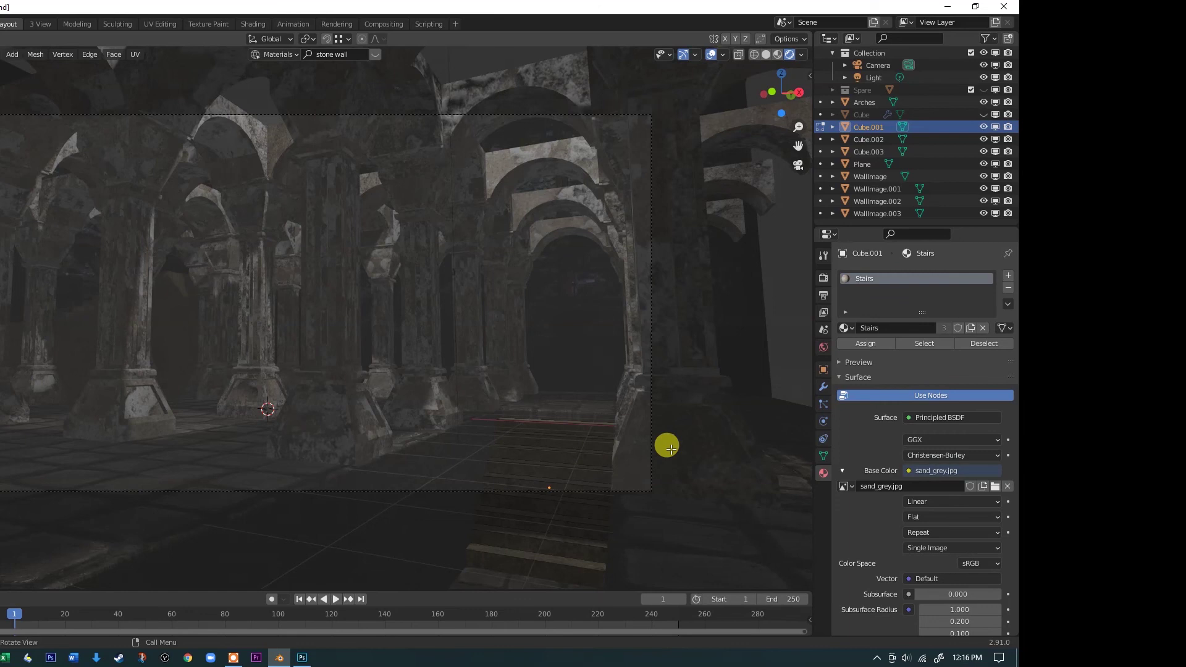
key("Tab")
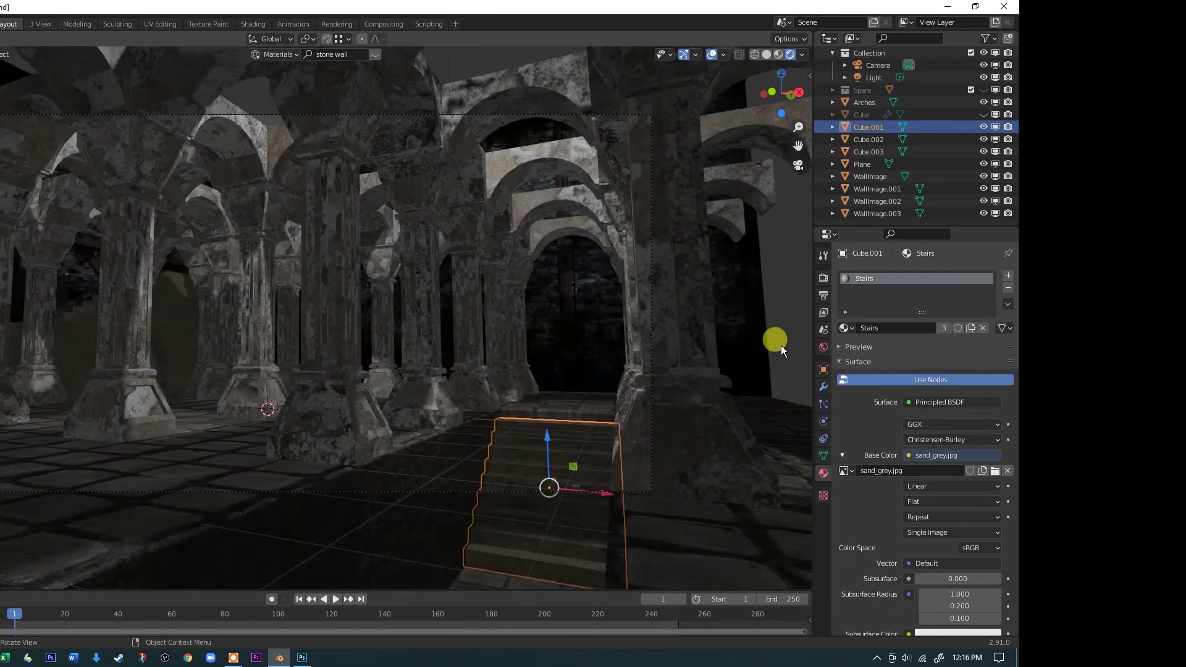
left_click(780, 346)
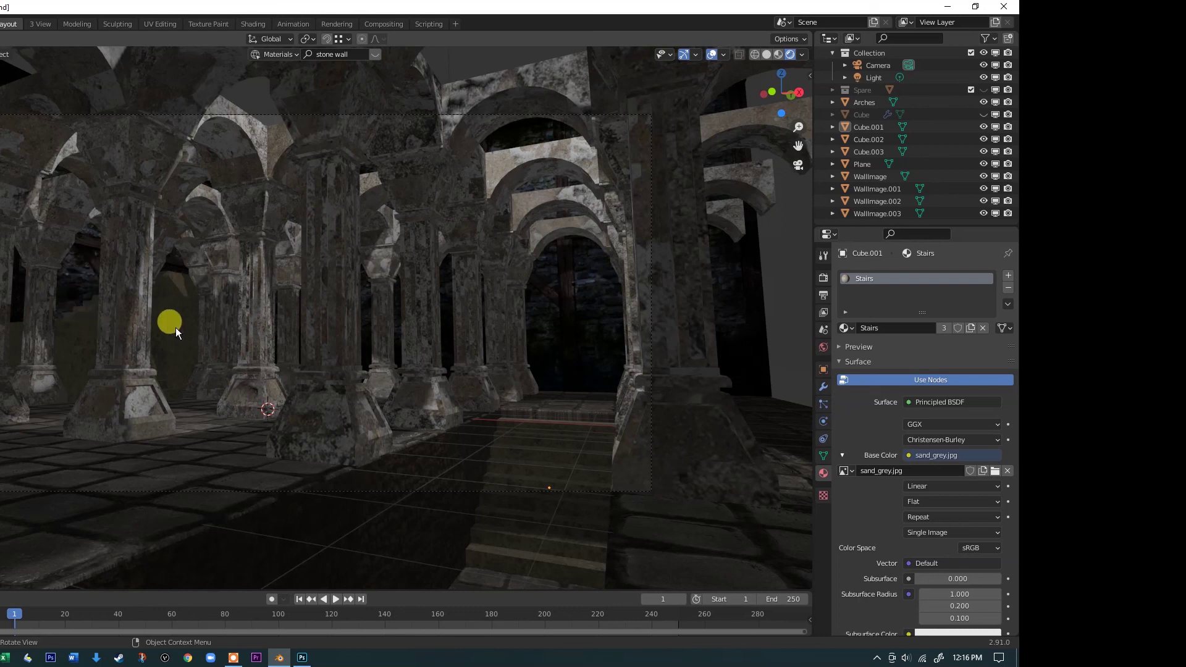
scroll(311, 314, "up", 1)
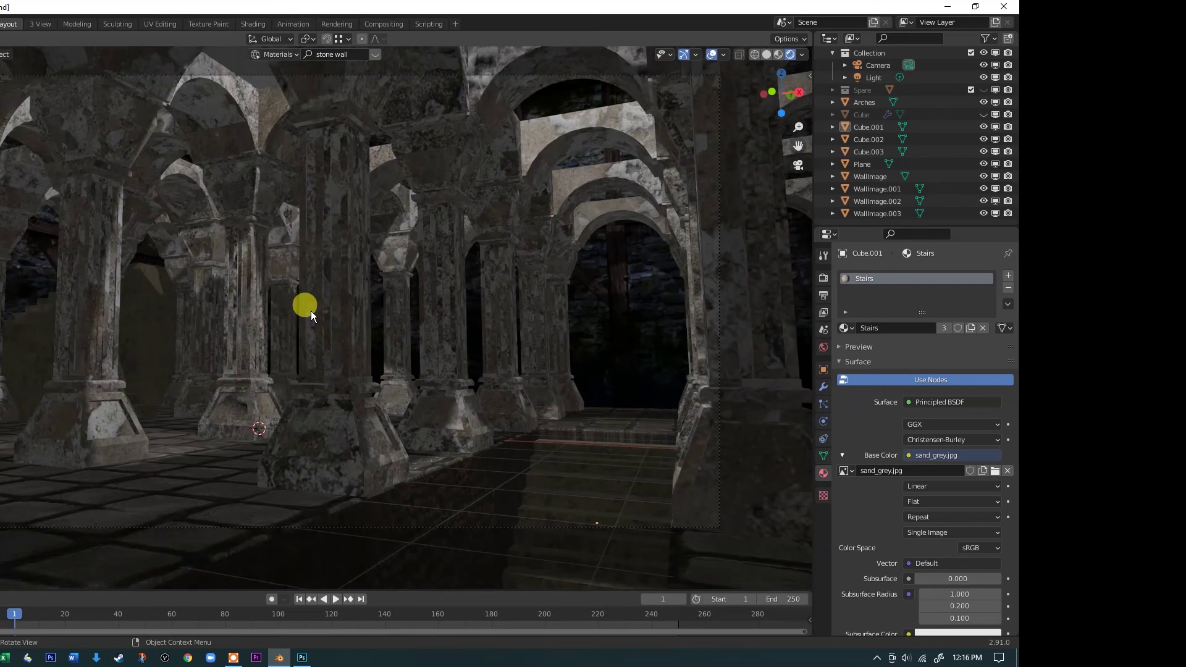